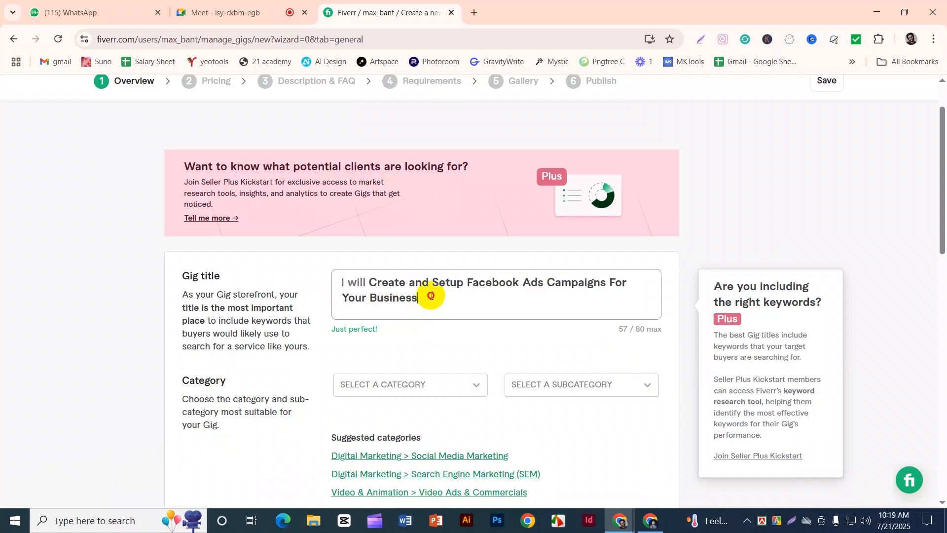
- Review the wording of the gig title and the category and search tag sections of the form
left_click_drag(429, 294, 354, 281)
scroll(427, 304, "down", 1)
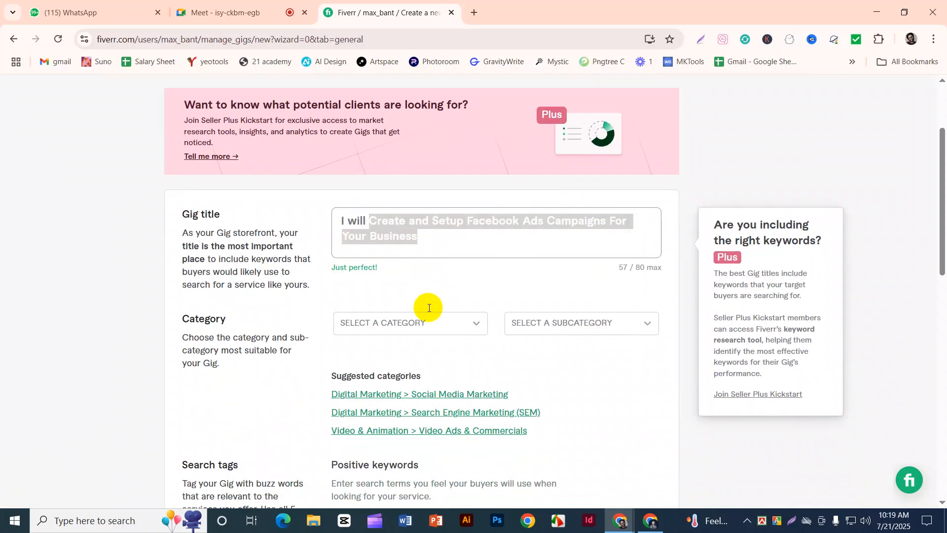
scroll(428, 307, "down", 2)
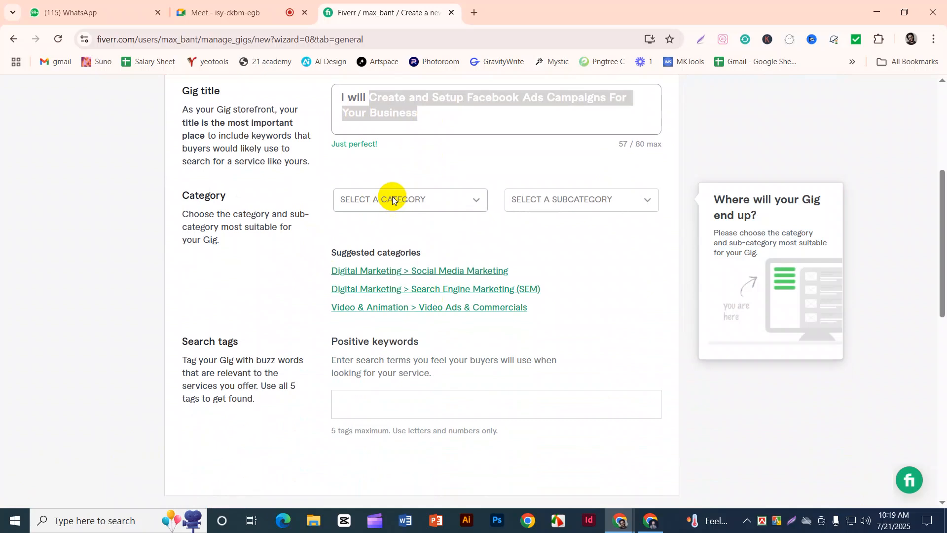
scroll(410, 195, "up", 2)
scroll(410, 195, "up", 1)
scroll(410, 194, "down", 1)
left_click(487, 219)
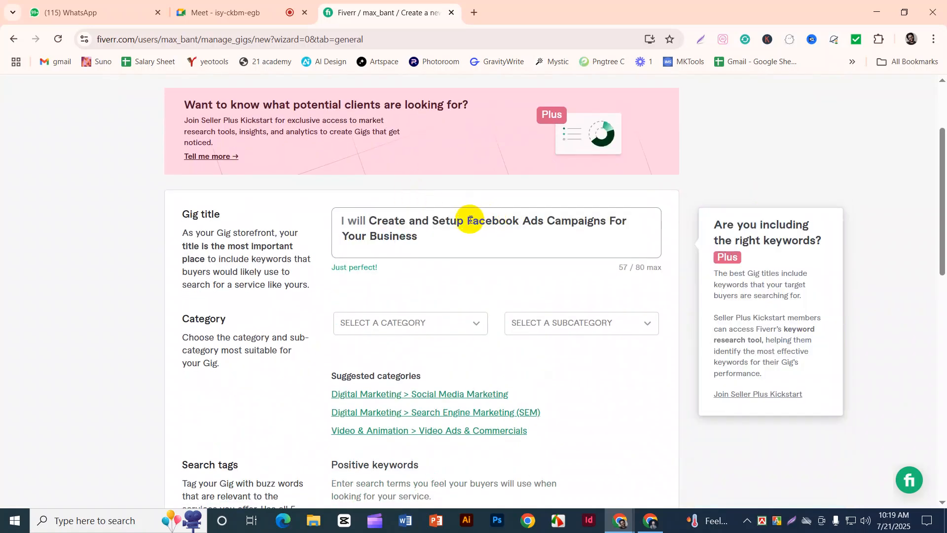
left_click_drag(467, 220, 609, 225)
left_click(477, 282)
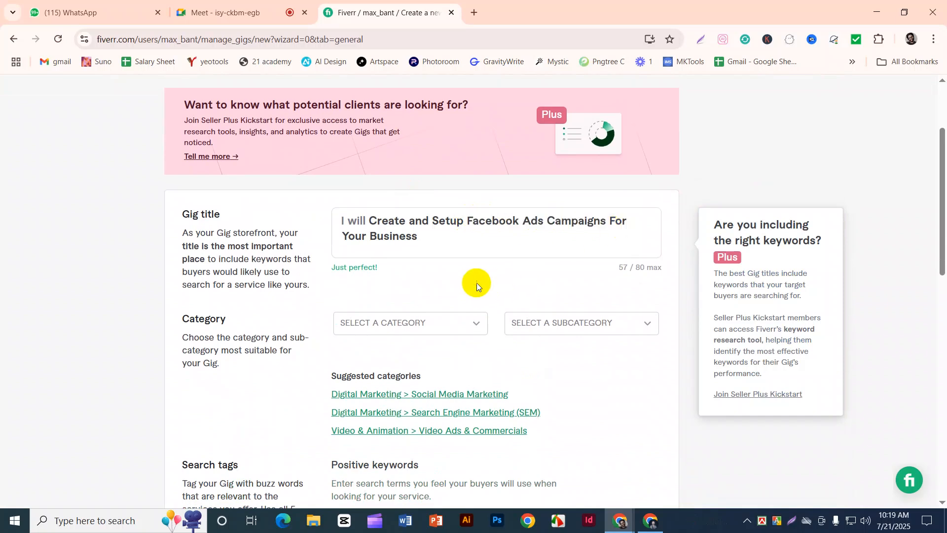
- Set the gig's category to Digital Marketing and its subcategory to Social Media Marketing
mouse_move(462, 315)
scroll(466, 315, "down", 1)
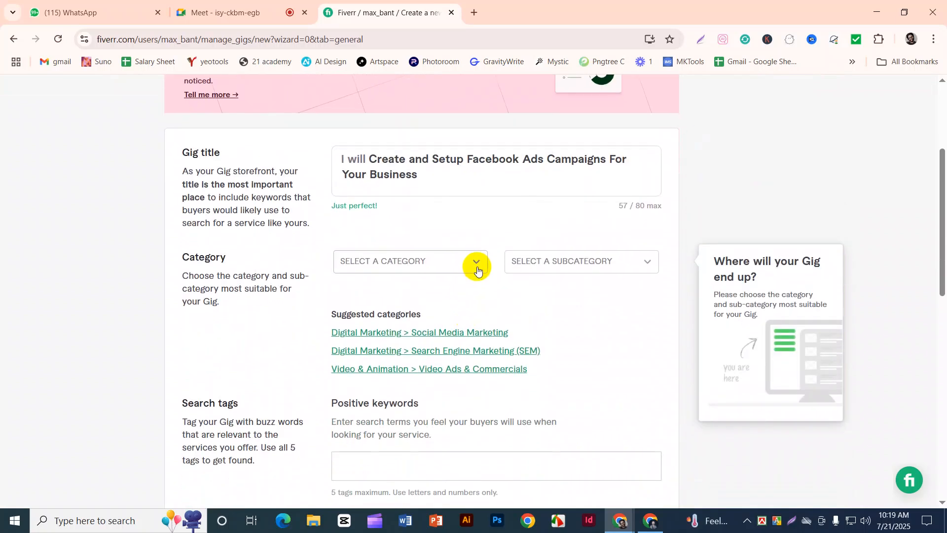
left_click(477, 269)
left_click(424, 325)
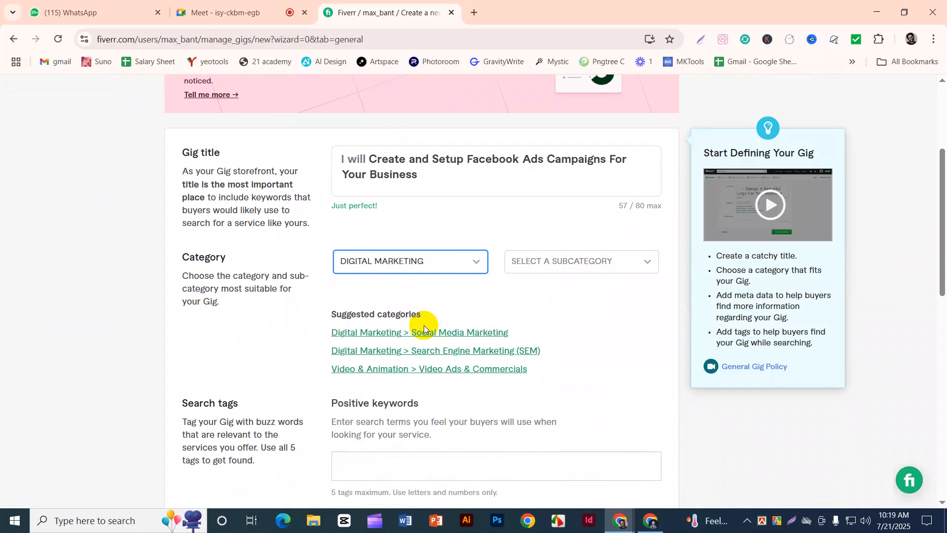
left_click(569, 264)
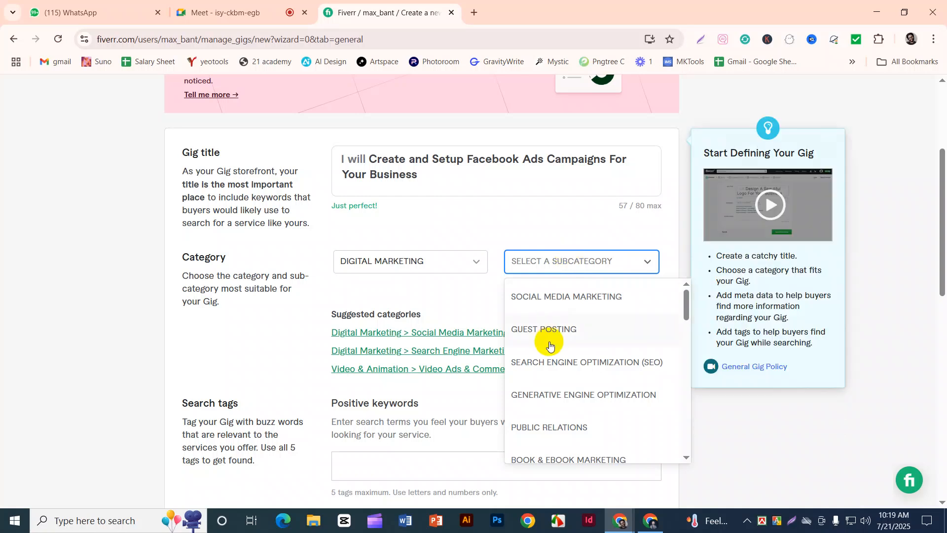
scroll(549, 345, "down", 6)
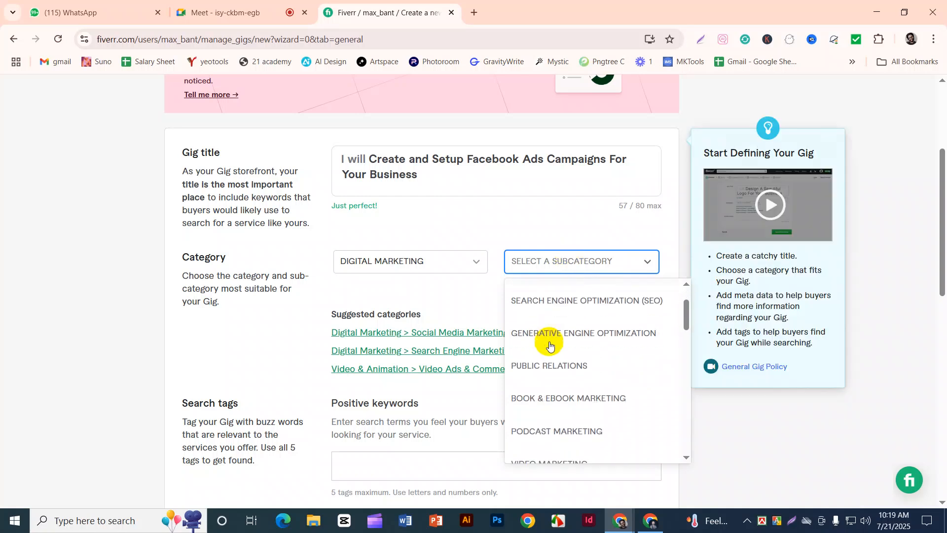
scroll(550, 345, "down", 5)
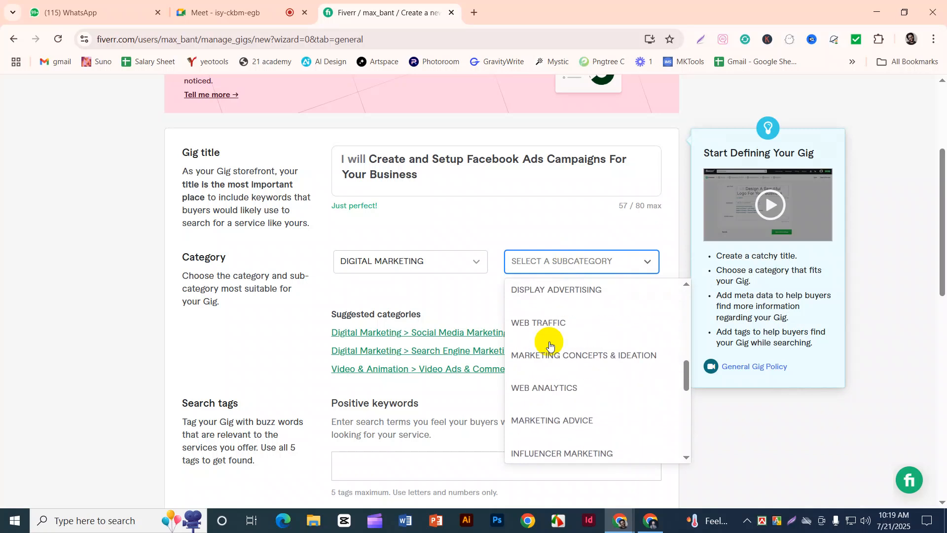
scroll(549, 344, "up", 10)
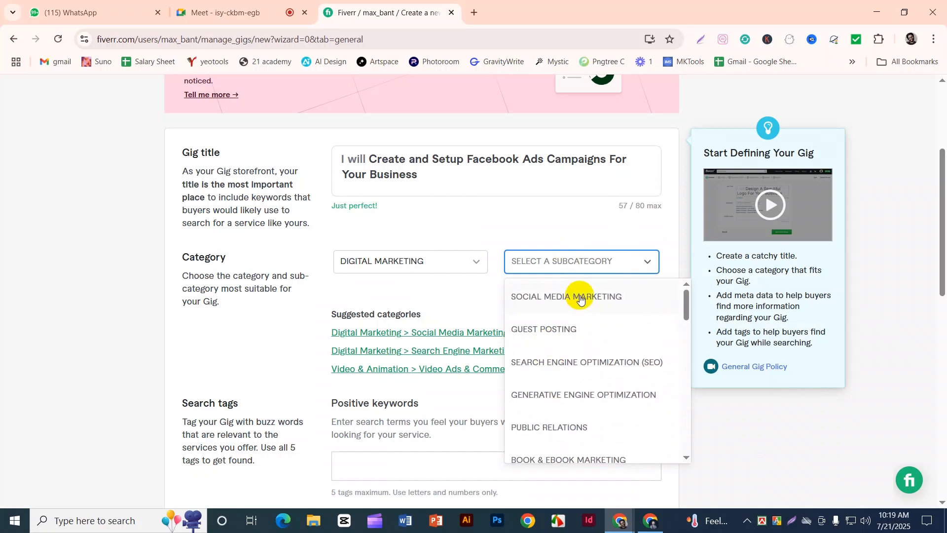
left_click(580, 298)
- Set the gig's service type to Paid Social Media
scroll(429, 334, "down", 1)
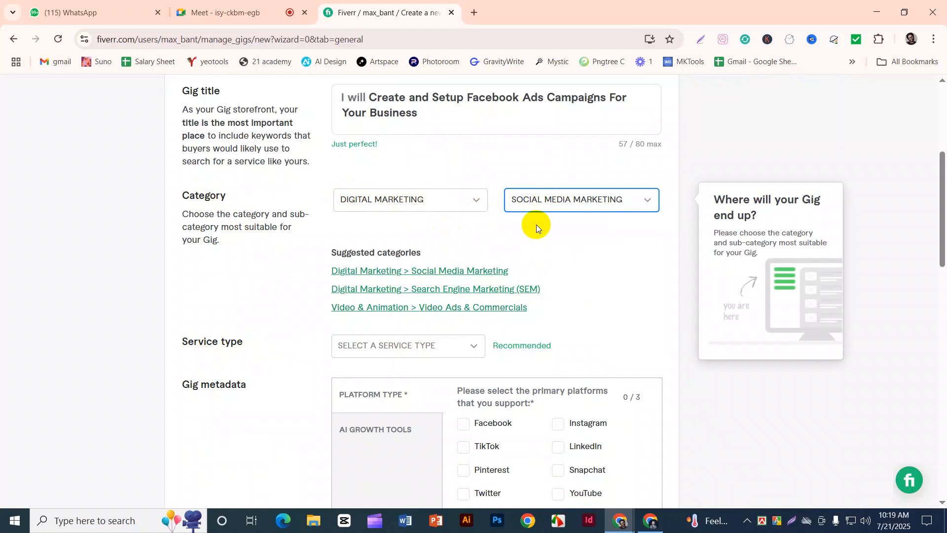
left_click(447, 351)
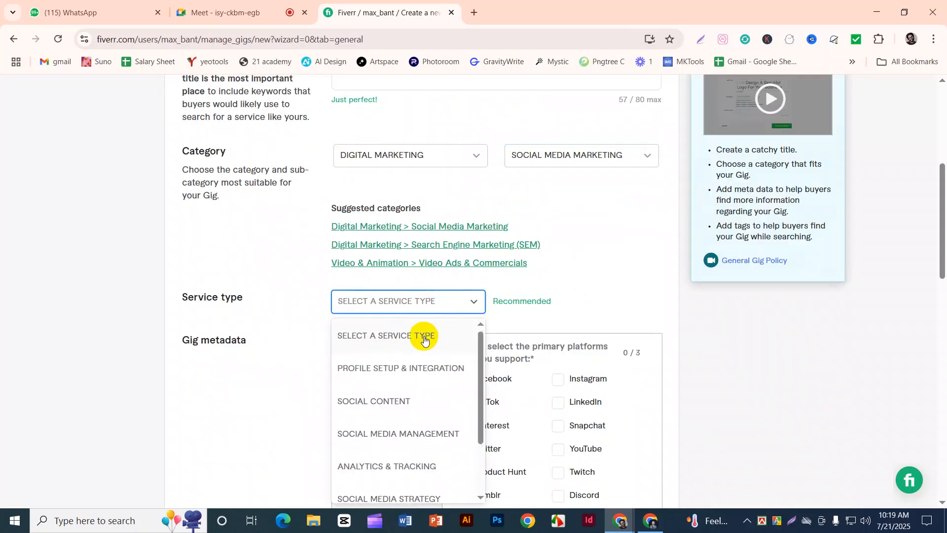
scroll(422, 343, "down", 2)
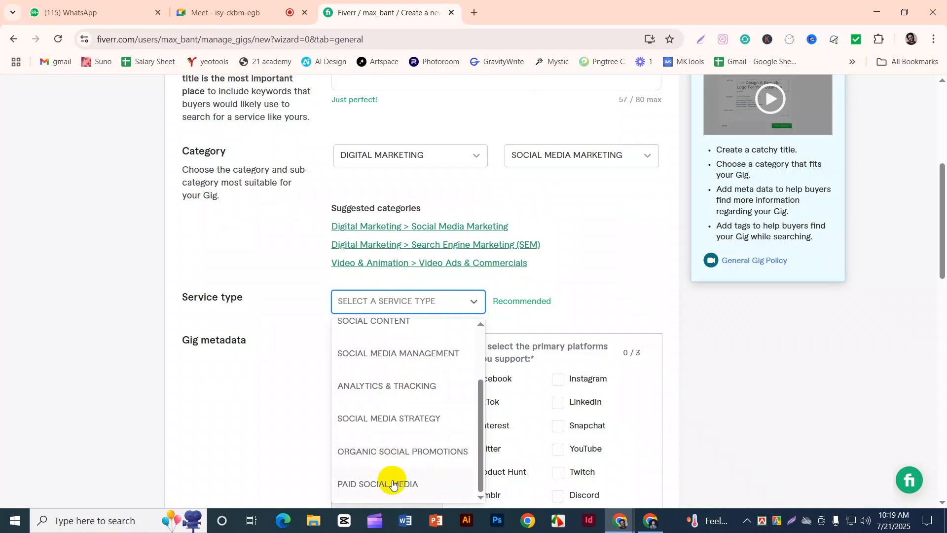
scroll(392, 485, "up", 2)
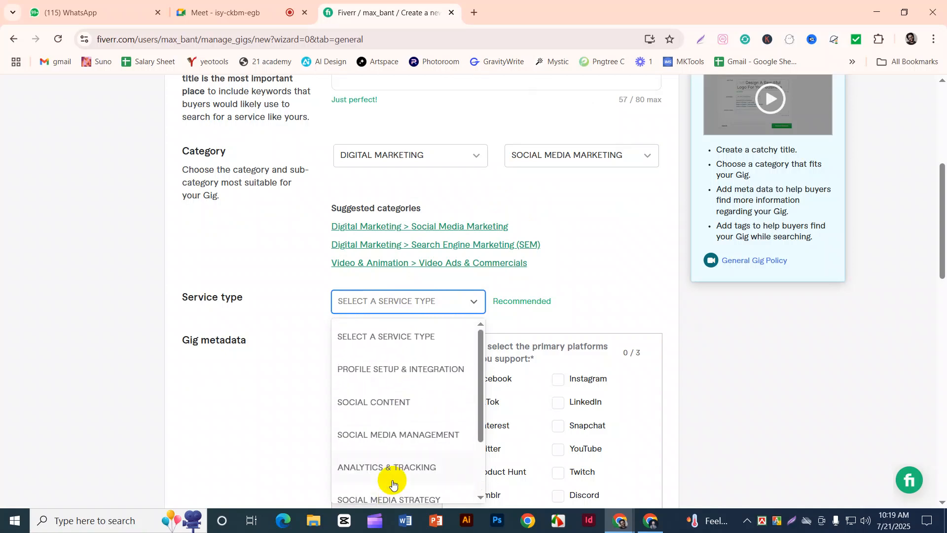
scroll(393, 484, "down", 2)
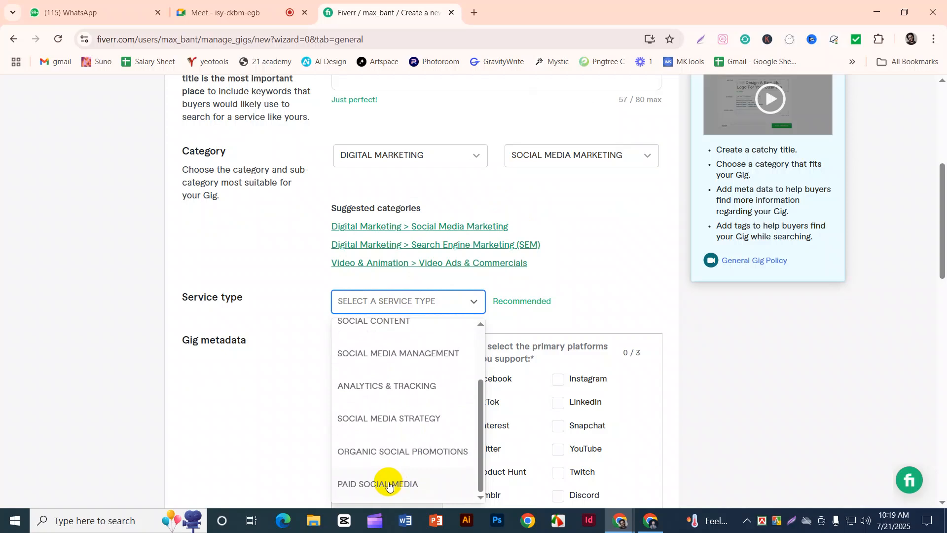
left_click(387, 482)
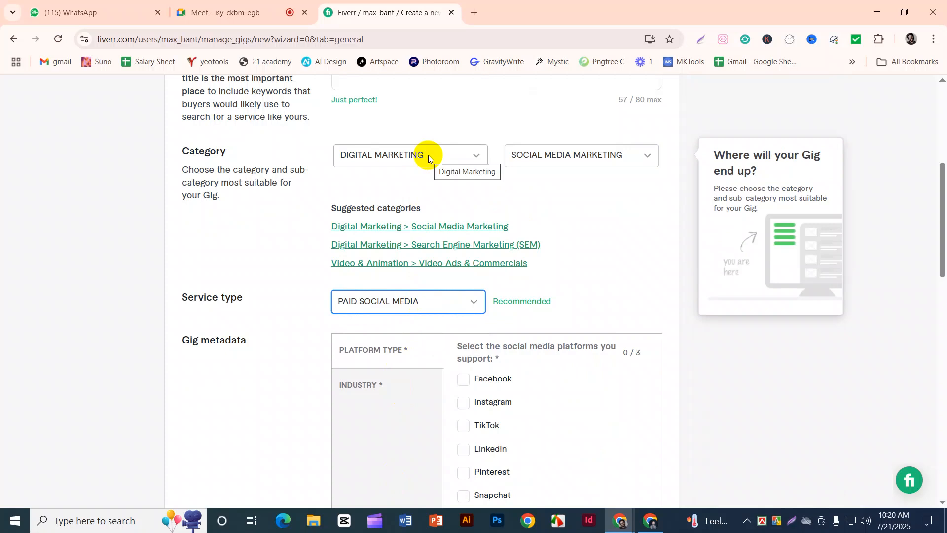
- Select Instagram, Pinterest and Youtube as the supported social media platforms in the gig metadata
scroll(429, 155, "down", 1)
scroll(428, 155, "up", 2)
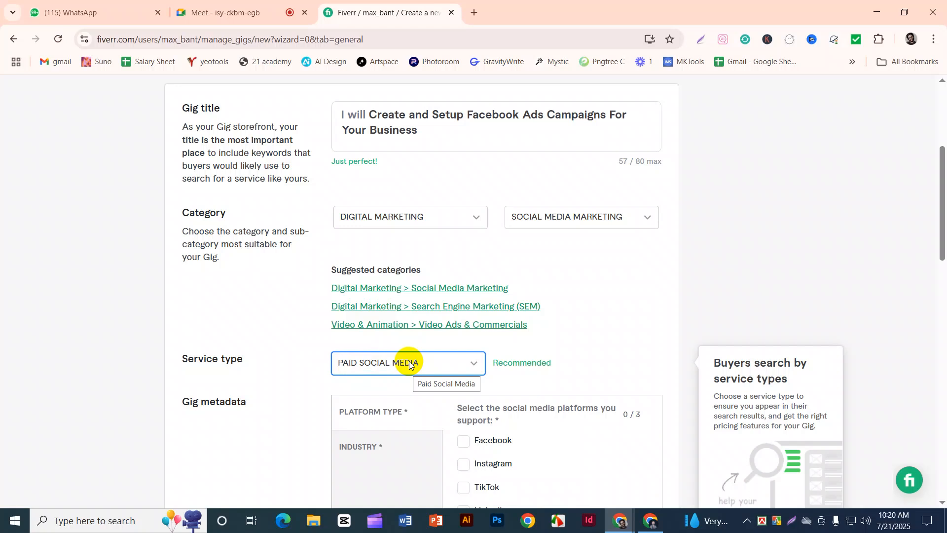
scroll(374, 353, "down", 3)
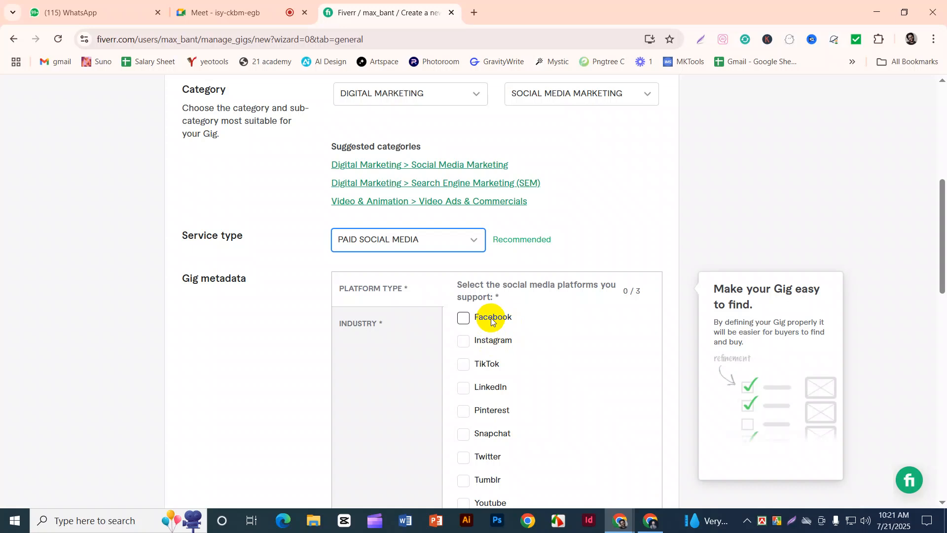
scroll(509, 225, "up", 1)
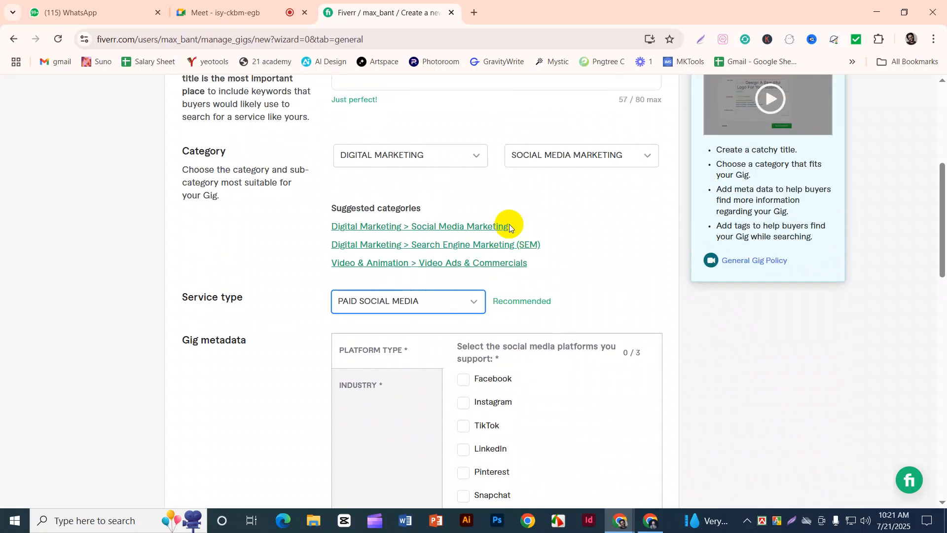
scroll(509, 225, "down", 2)
left_click(477, 280)
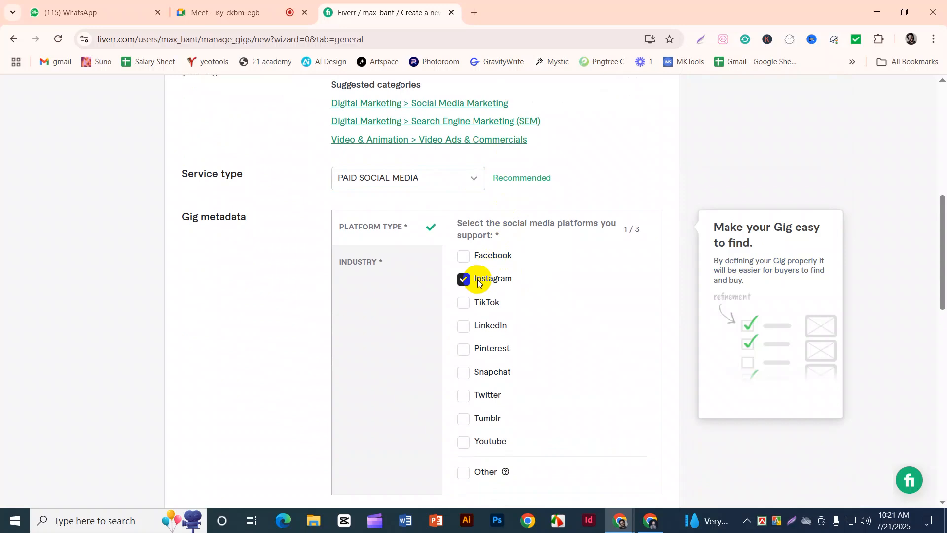
left_click(486, 351)
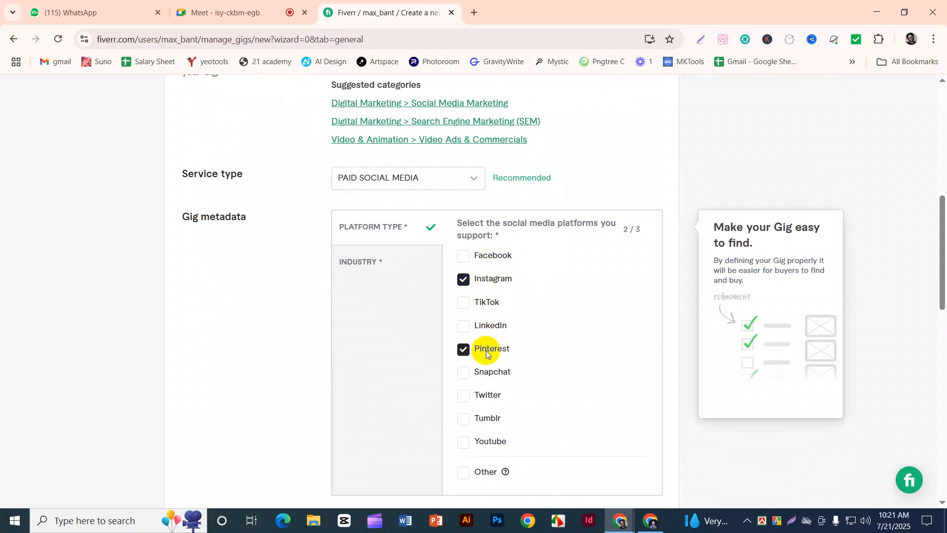
scroll(486, 364, "down", 1)
left_click(487, 380)
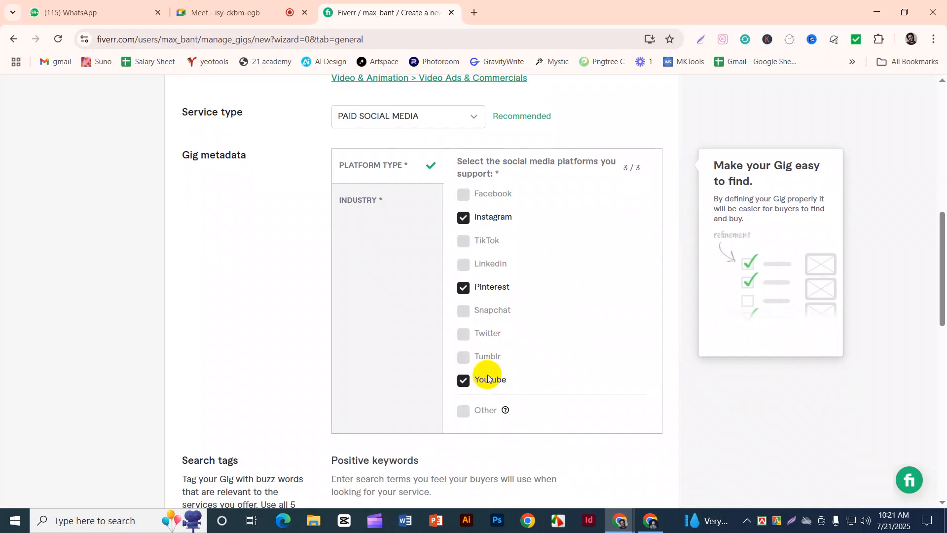
- Select Beauty & cosmetics, Lifestyle and Fashion & apparel as the industries of expertise in the gig metadata
scroll(511, 331, "up", 1)
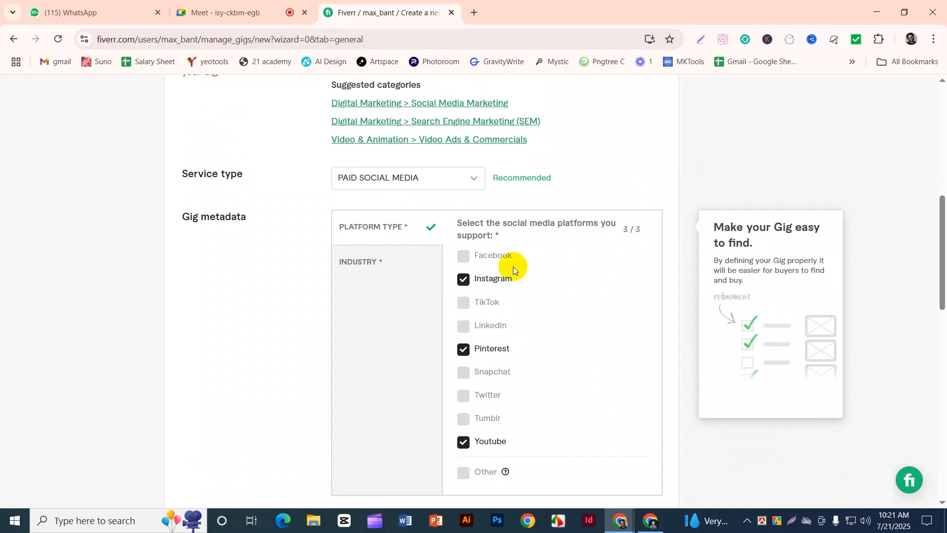
scroll(513, 264, "up", 1)
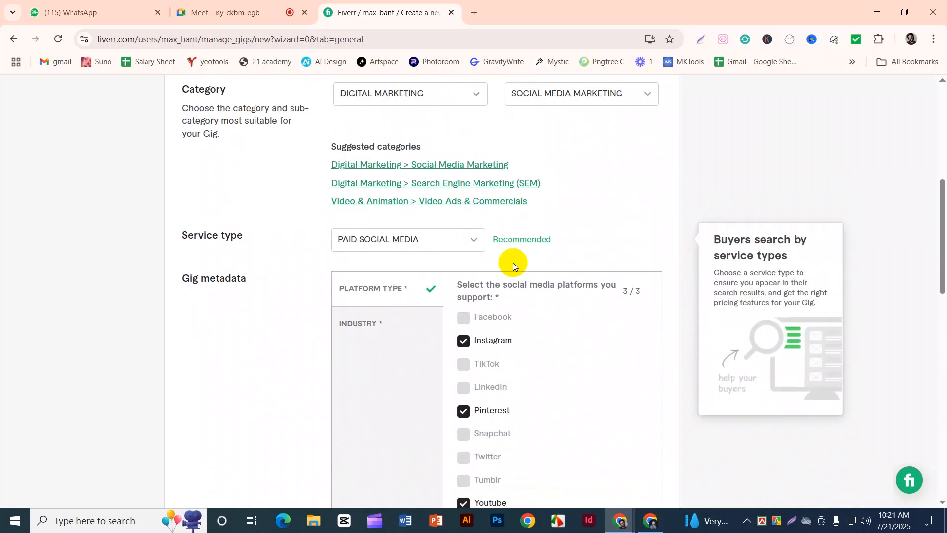
scroll(513, 262, "down", 1)
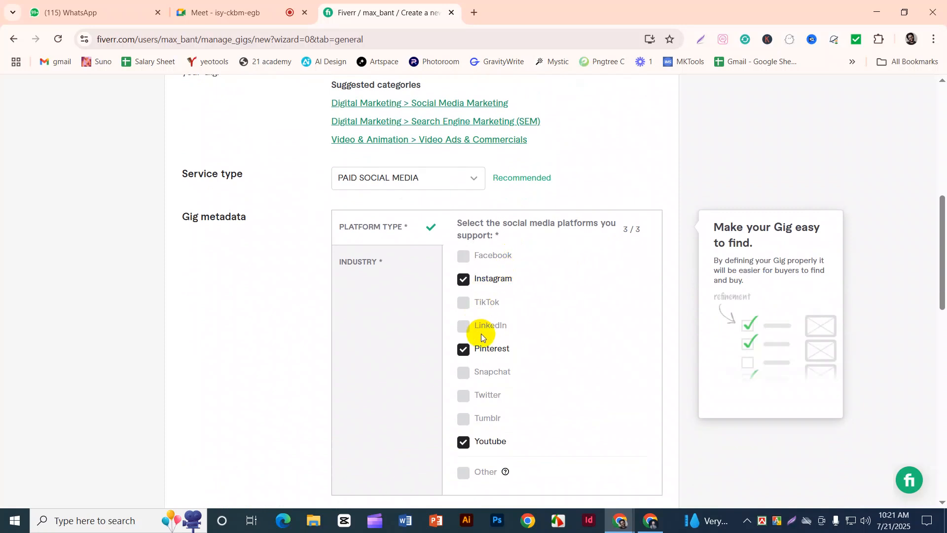
left_click(380, 266)
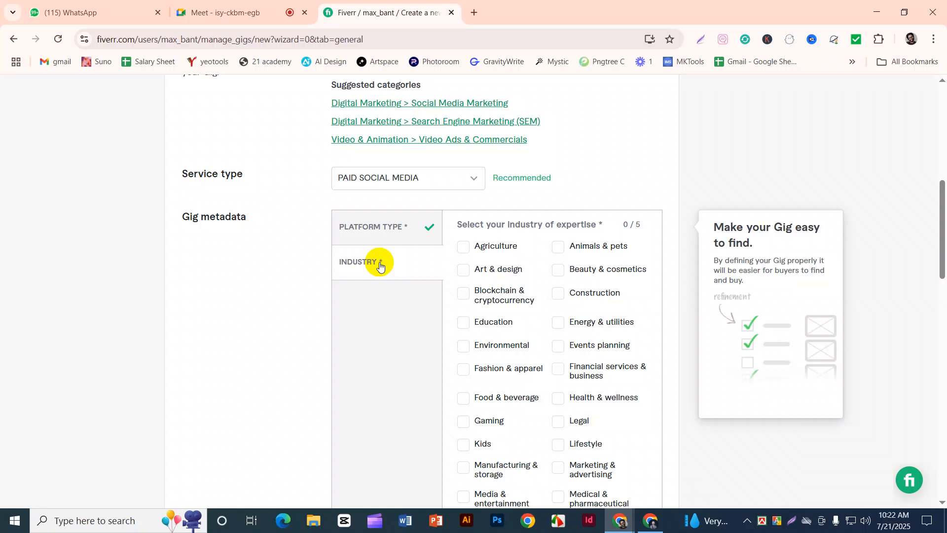
scroll(490, 253, "down", 3)
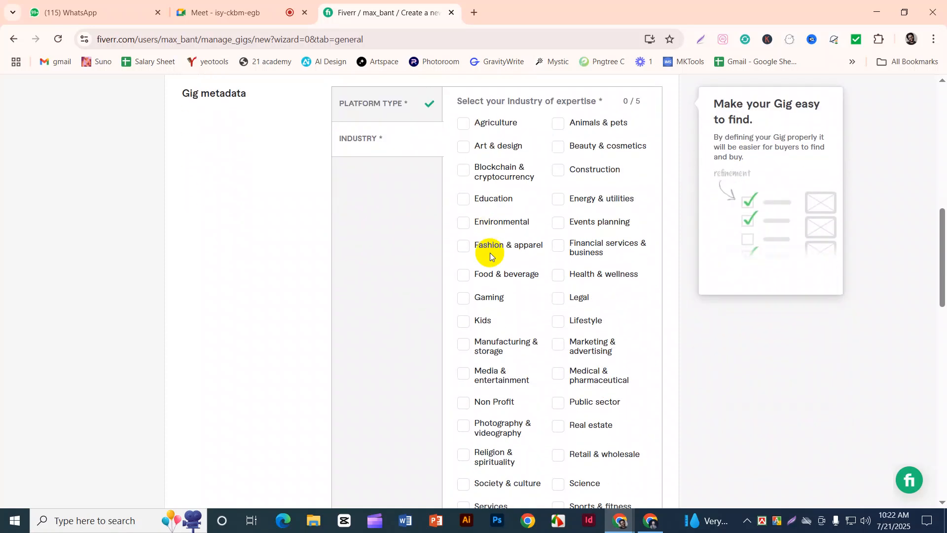
left_click(584, 151)
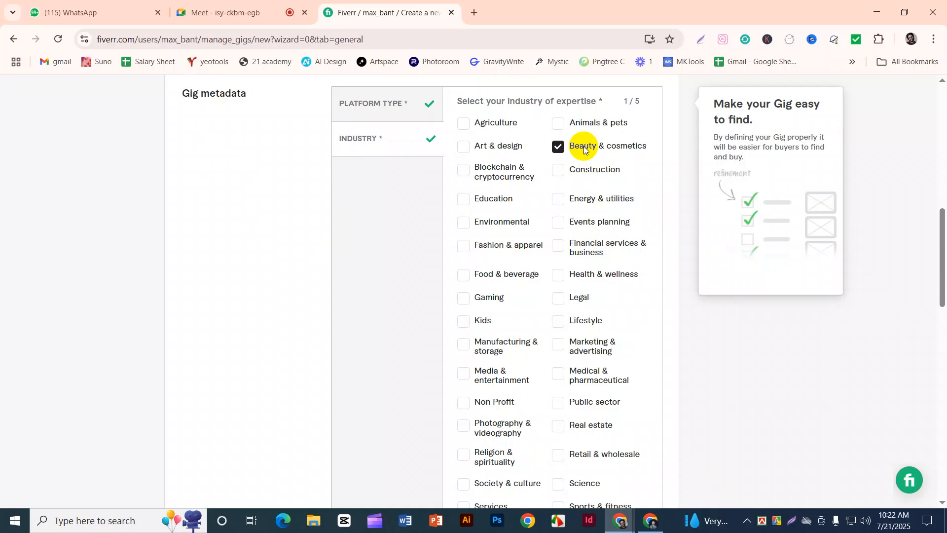
scroll(468, 220, "down", 1)
scroll(490, 269, "down", 2)
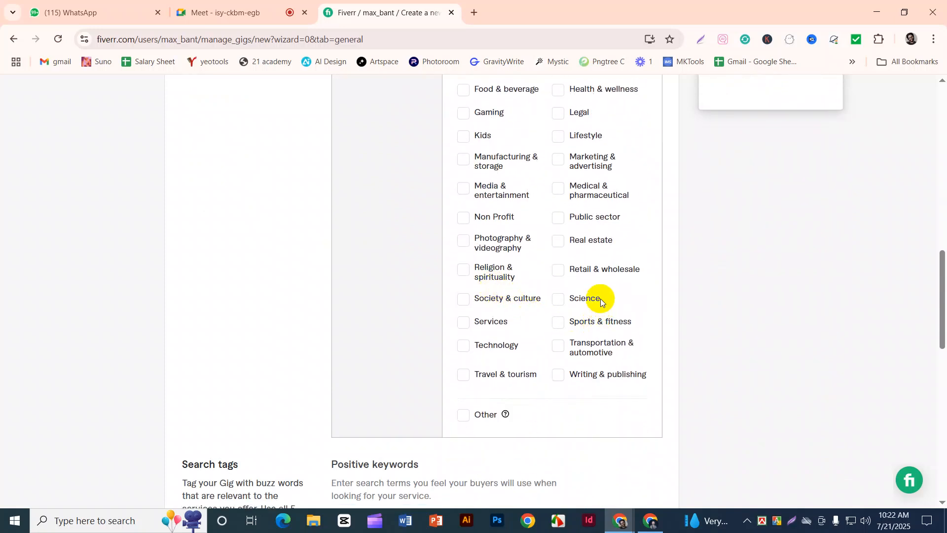
scroll(600, 298, "up", 2)
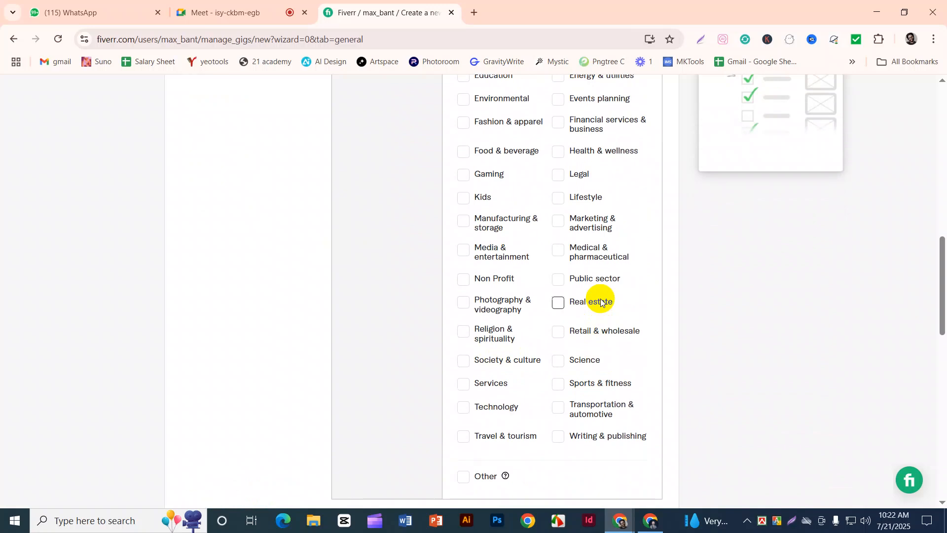
left_click(587, 260)
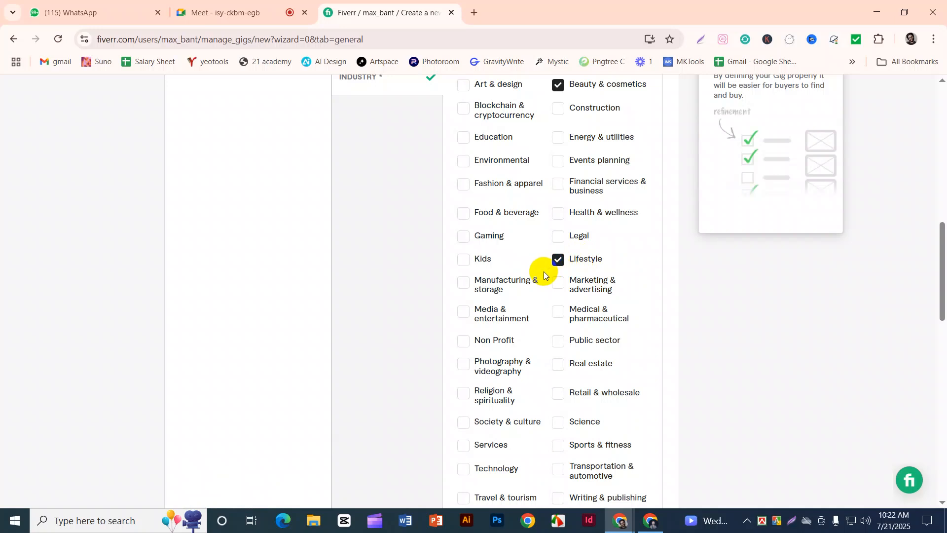
scroll(544, 271, "up", 2)
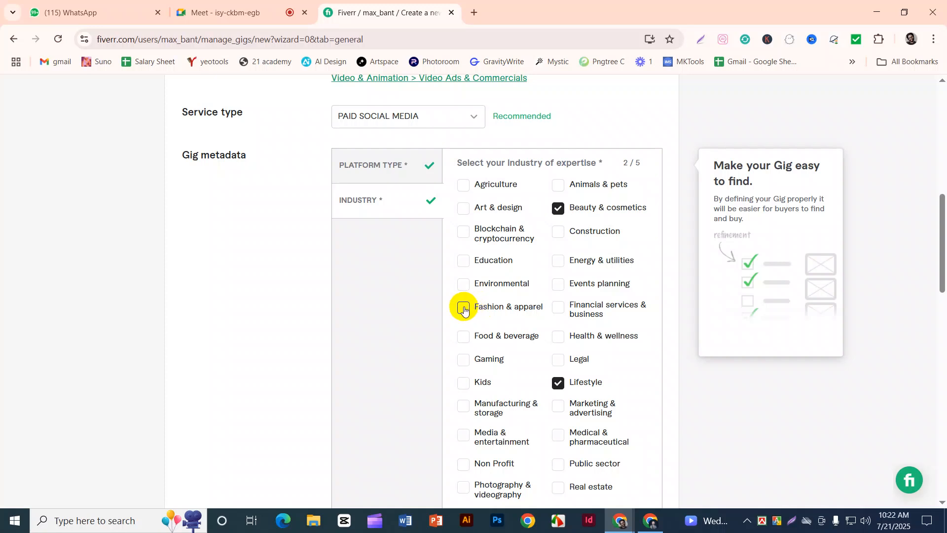
left_click(464, 309)
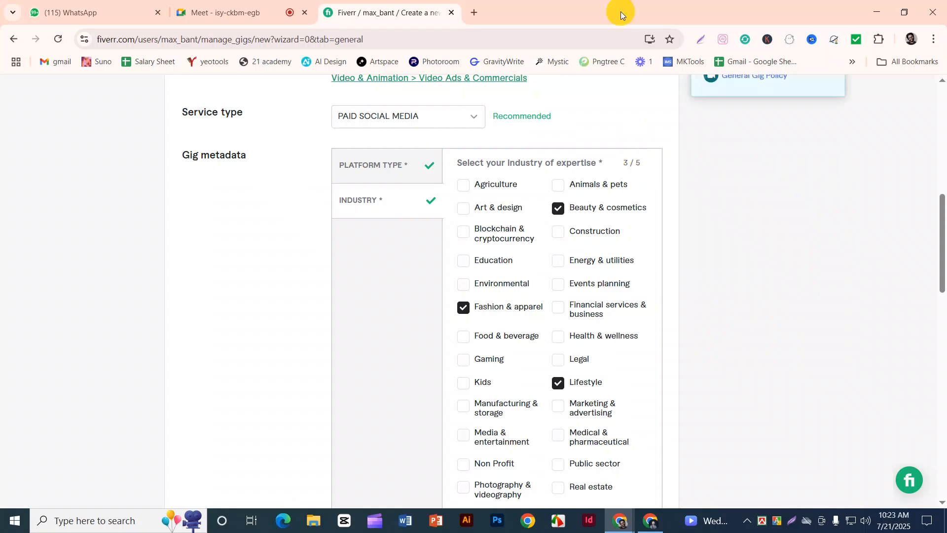
scroll(547, 302, "down", 1)
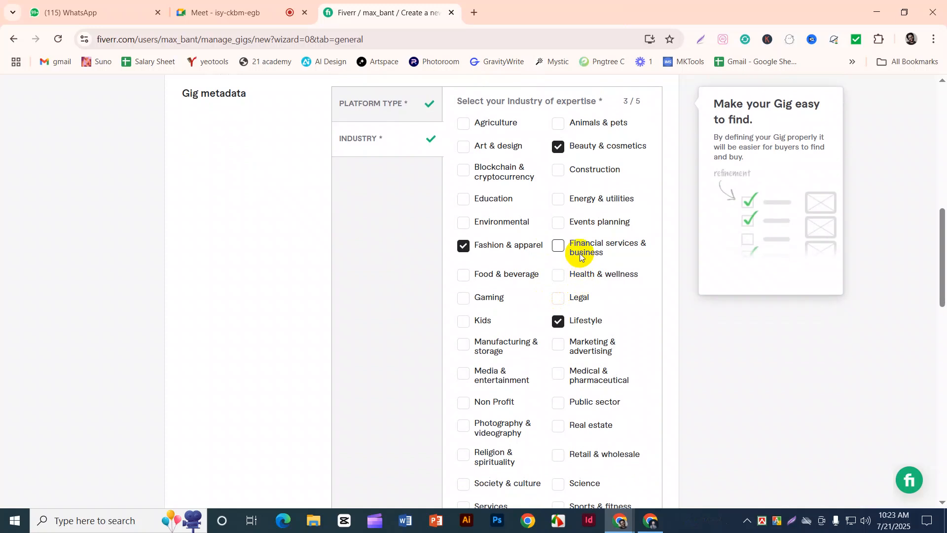
scroll(580, 256, "down", 2)
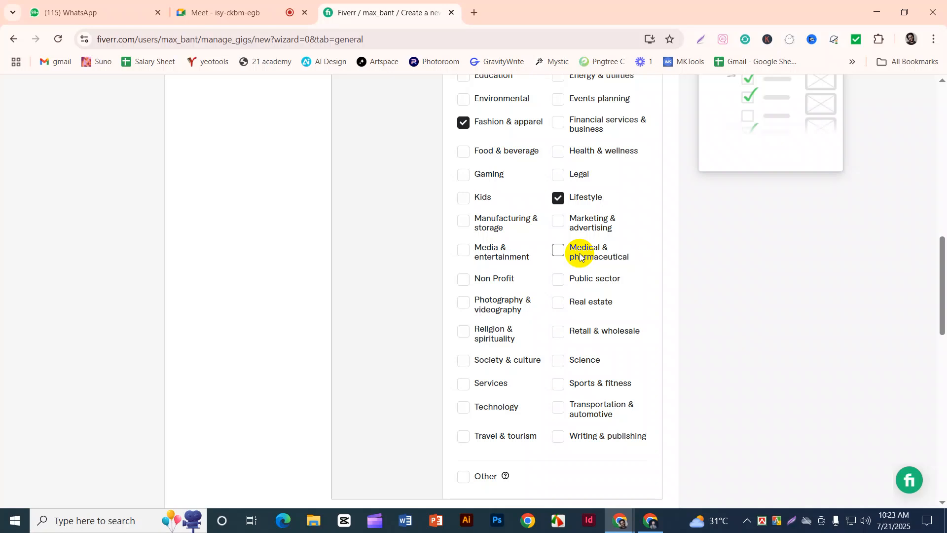
- Add Travel & tourism and Financial services & business to the industries of expertise in the gig metadata
scroll(568, 271, "down", 1)
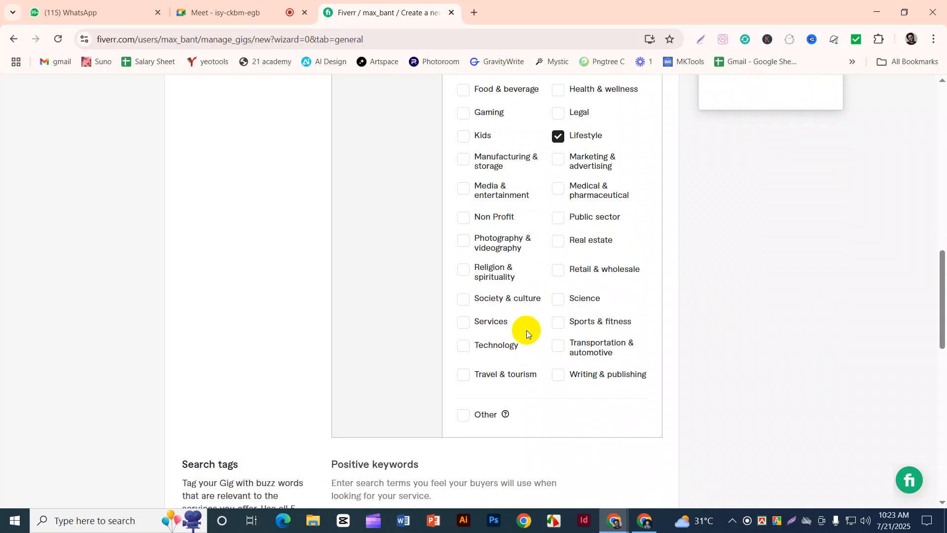
left_click(492, 378)
scroll(536, 343, "up", 1)
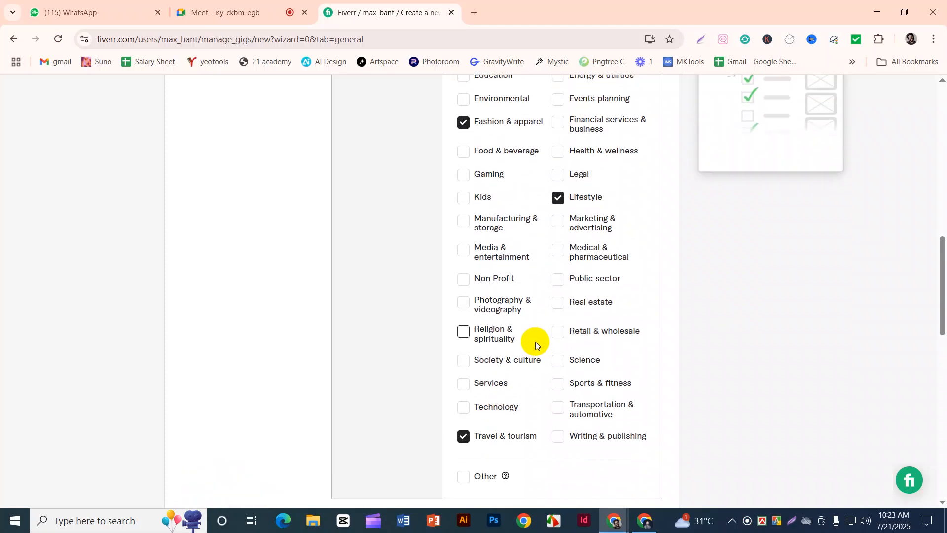
scroll(536, 344, "up", 2)
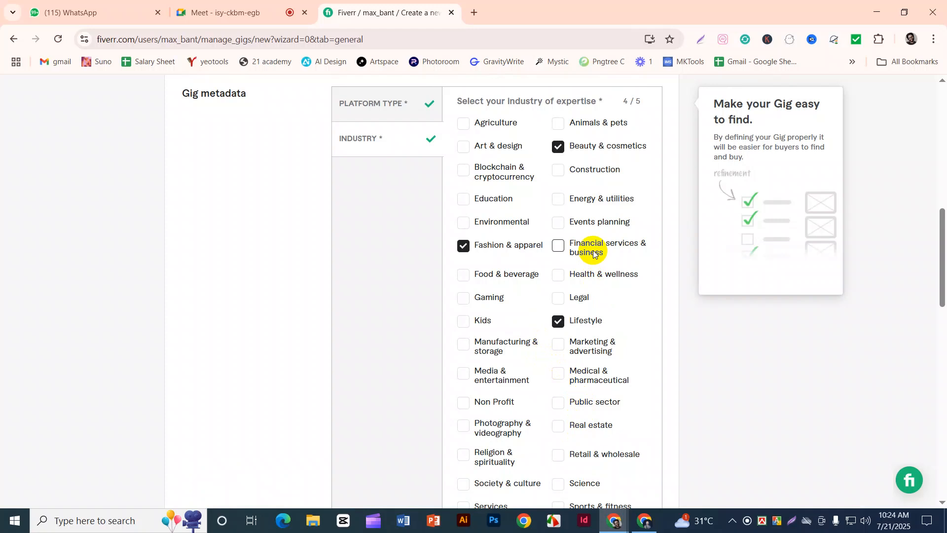
left_click(577, 249)
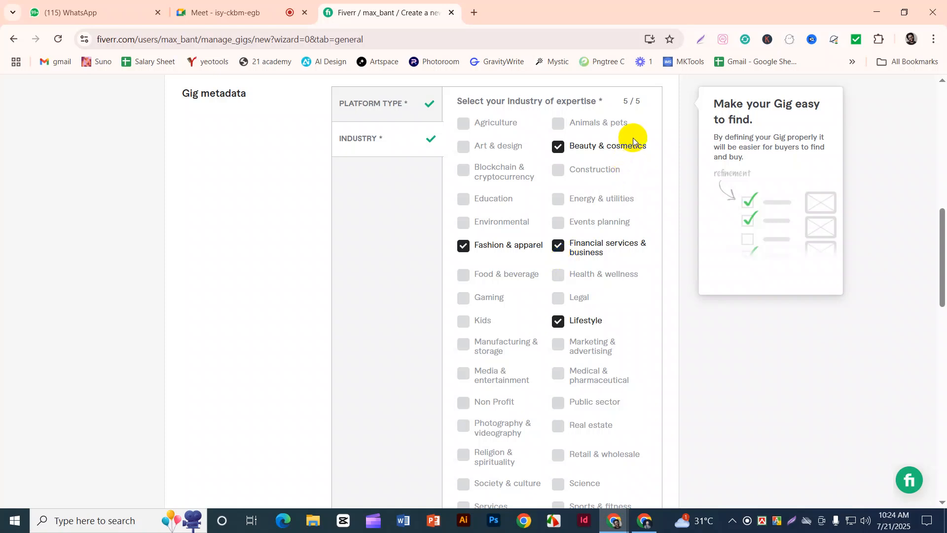
- Add the suggested search tags facebook, facebook ads and facebook advertising to the gig's positive keywords
scroll(548, 209, "up", 10)
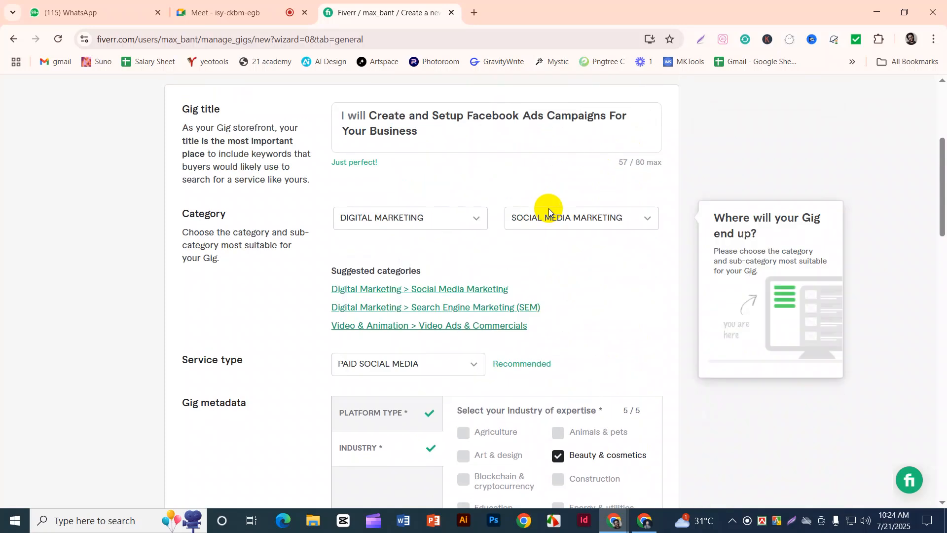
scroll(548, 208, "down", 4)
scroll(549, 208, "down", 13)
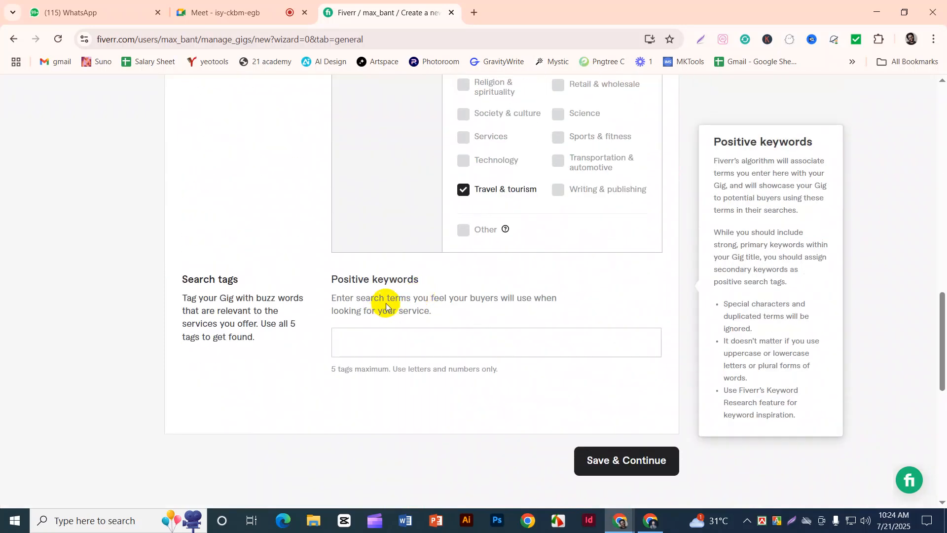
left_click(390, 344)
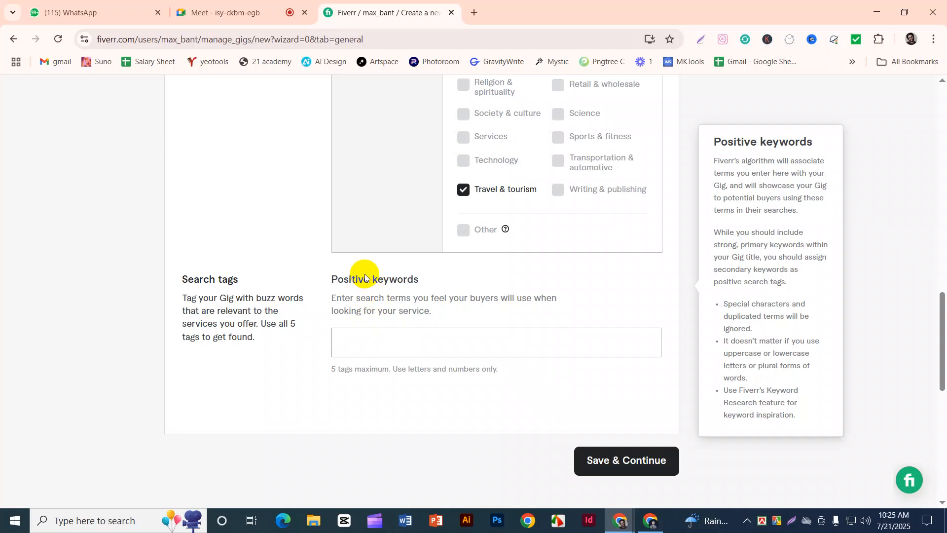
left_click(377, 342)
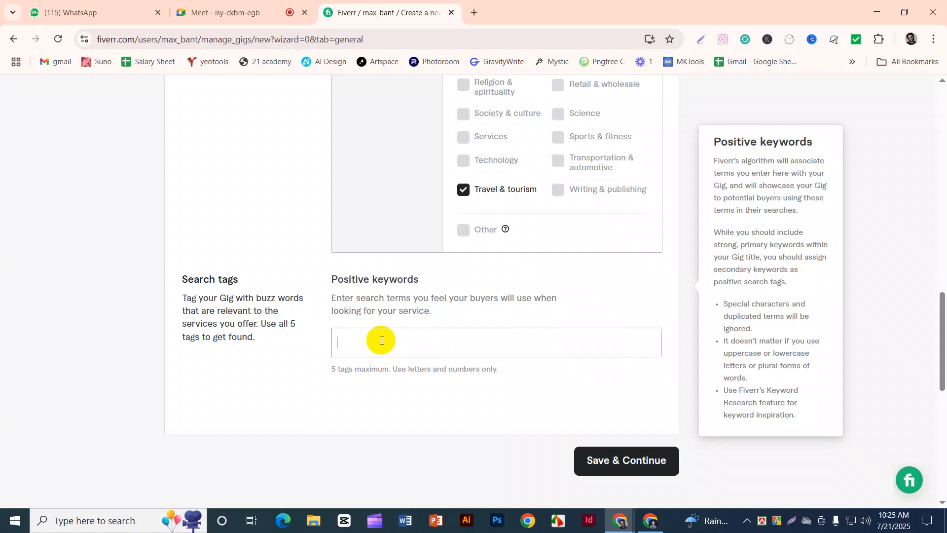
type("face")
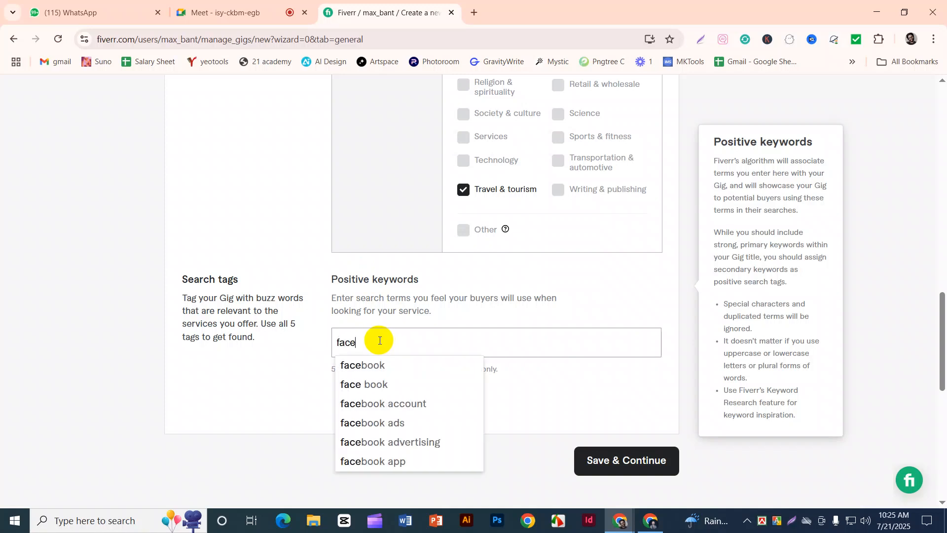
left_click(370, 365)
type("f")
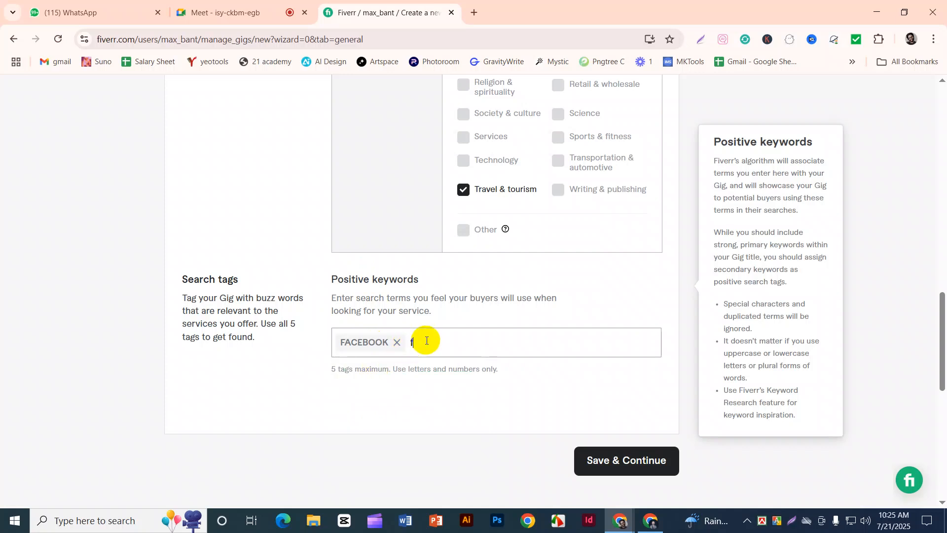
type("acebook")
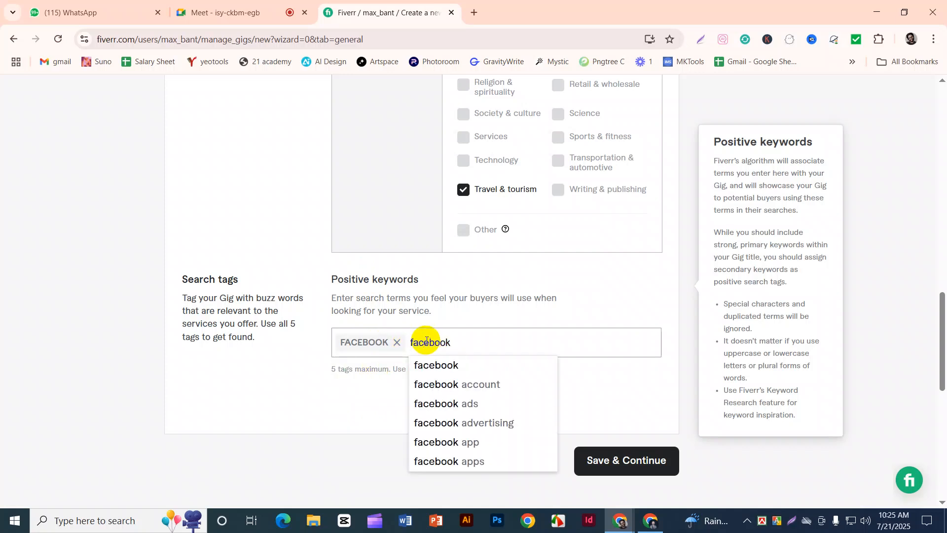
left_click(425, 405)
type("facebook")
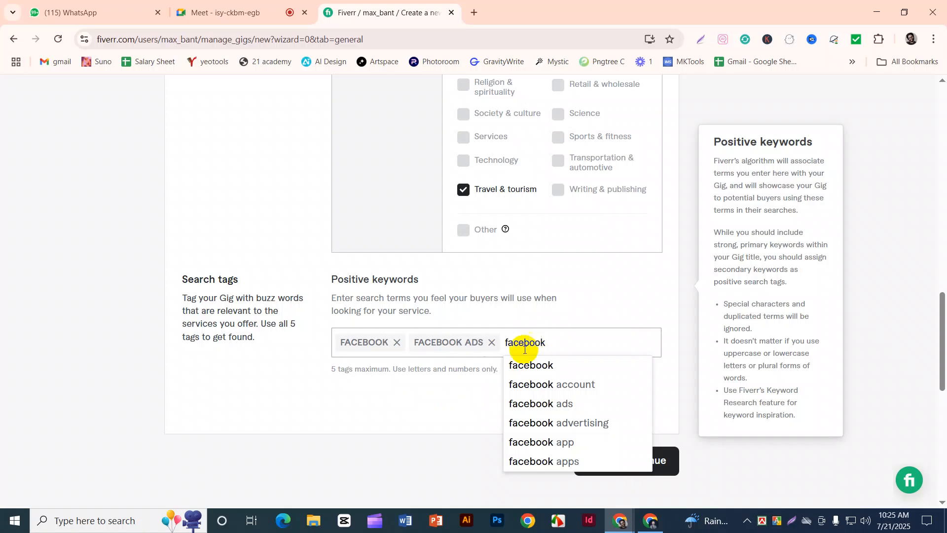
left_click(572, 423)
- Add the custom search tags "fb ads" and "ads campagin" to the gig's positive keywords
type("fb ads")
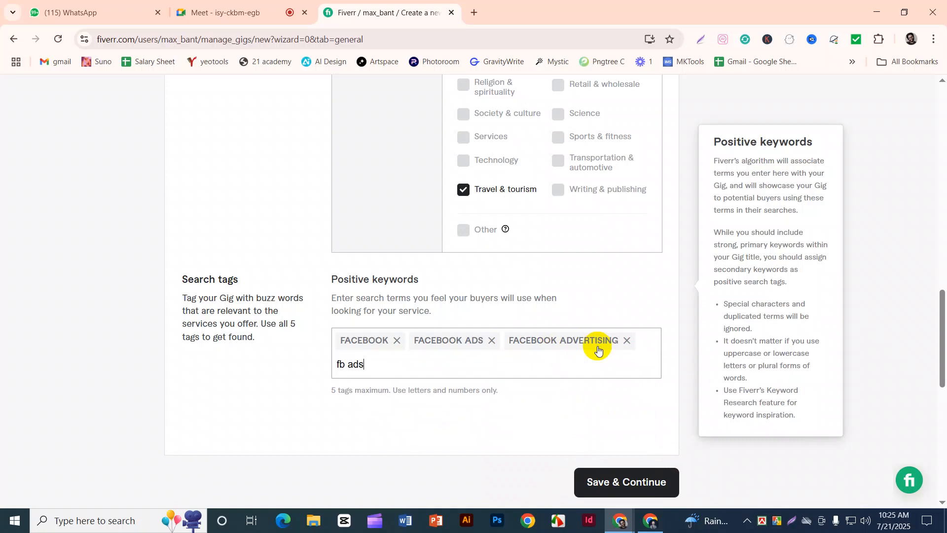
key("Return")
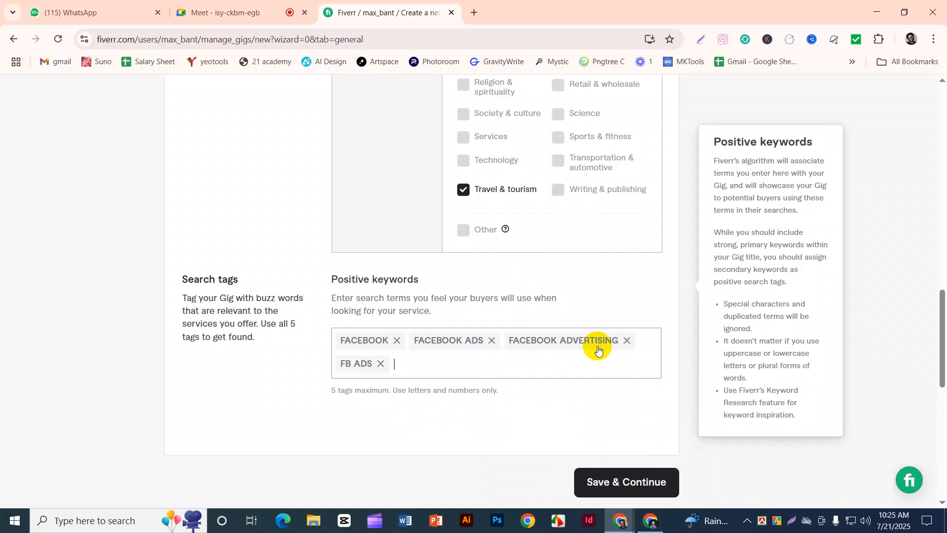
type("faceb")
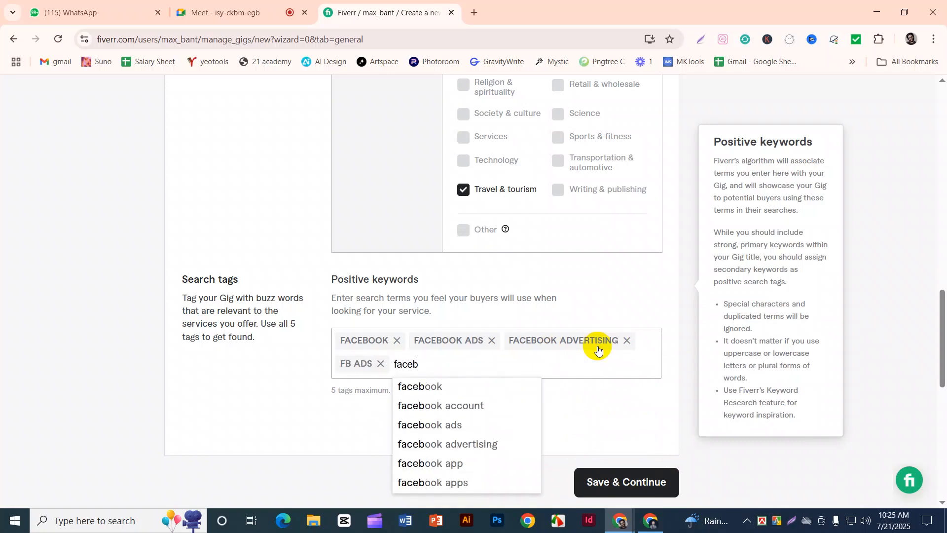
key("BackSpace")
key("BackSpace")
key("BackSpace")
key("BackSpace")
type("ads c")
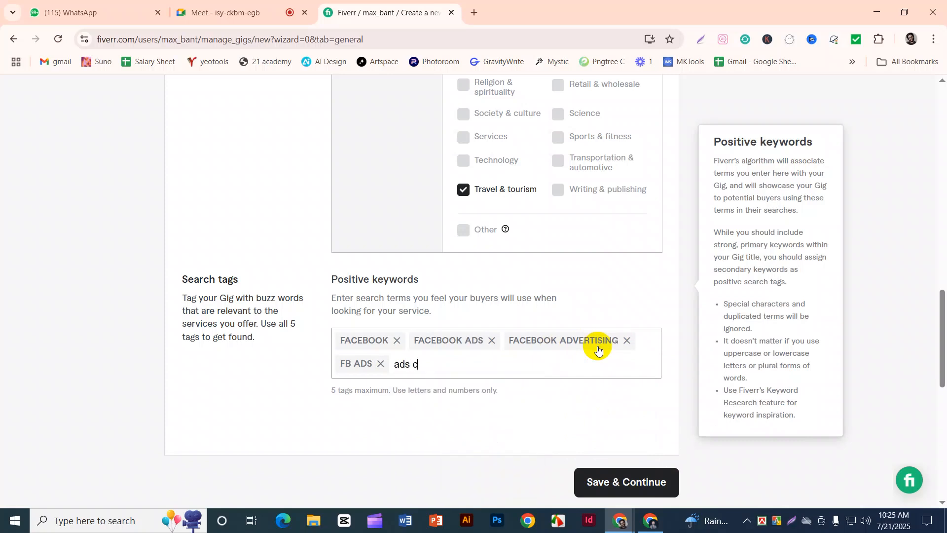
type("ampagin")
key("Return")
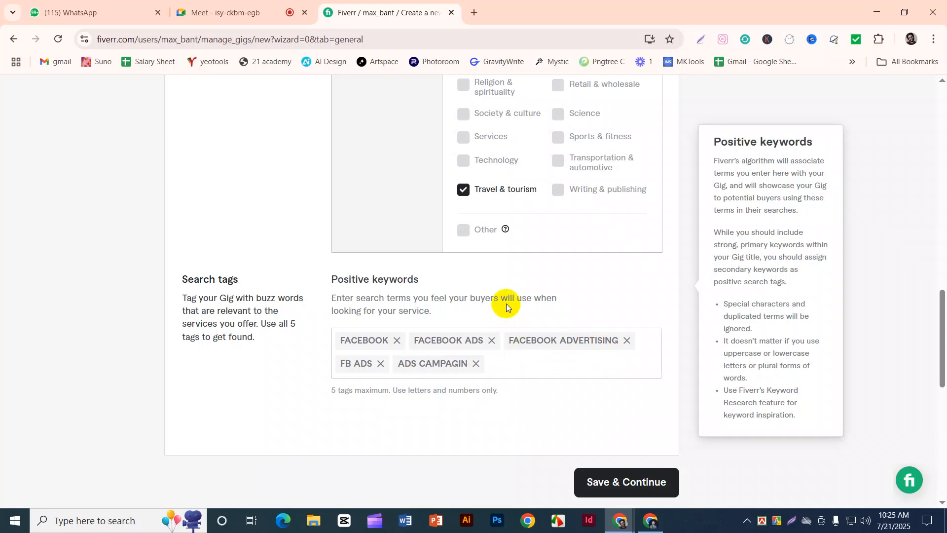
left_click_drag(510, 368, 419, 371)
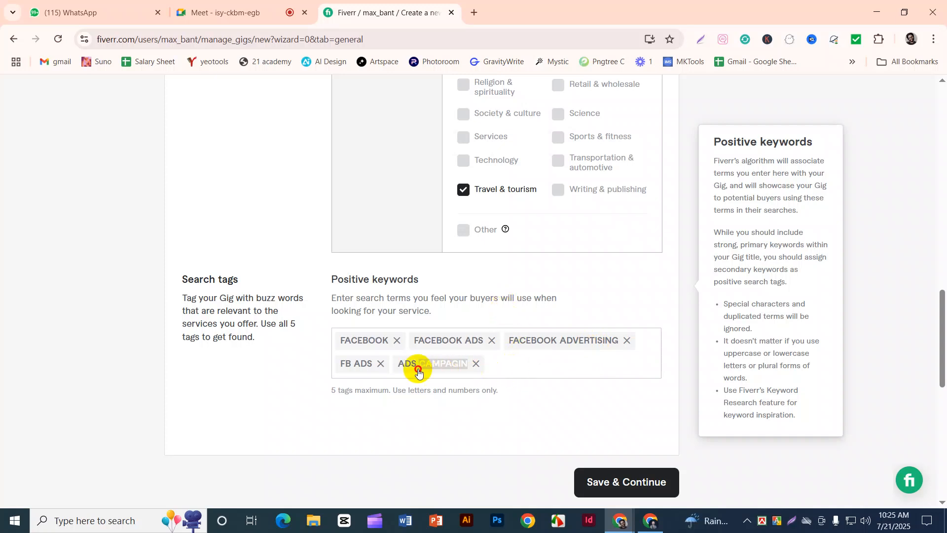
left_click(529, 369)
- Review the Overview entries, save them to continue to Pricing, and dismiss the stock media tip
scroll(529, 369, "up", 12)
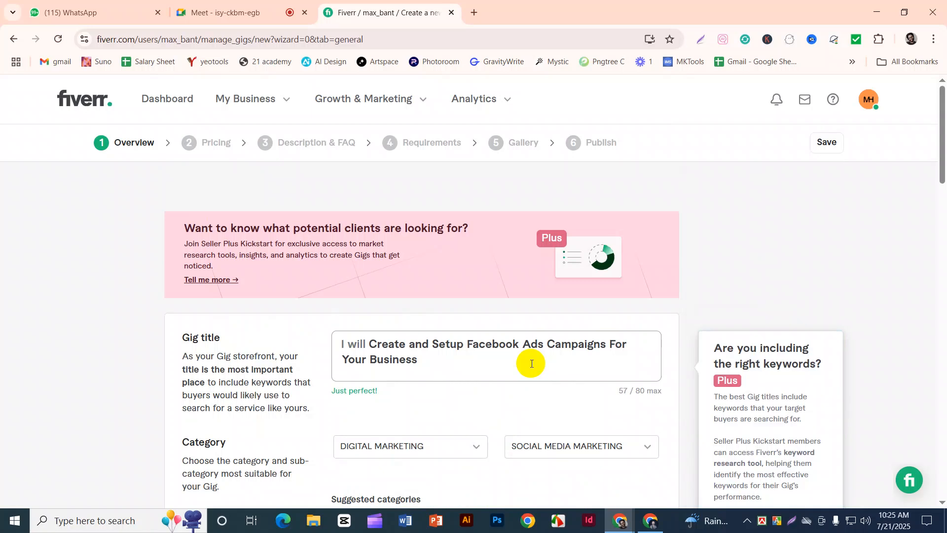
scroll(531, 365, "down", 4)
scroll(531, 364, "down", 4)
scroll(531, 363, "up", 3)
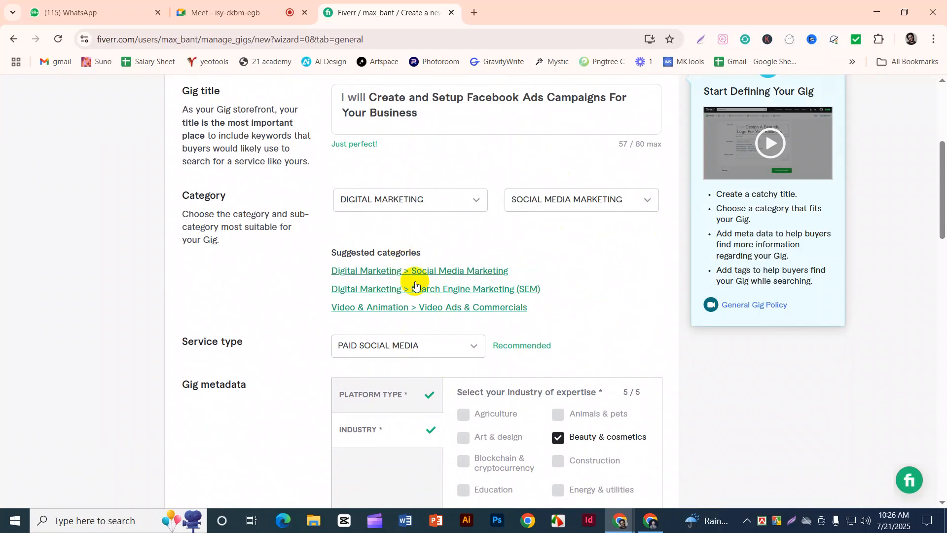
scroll(436, 289, "down", 15)
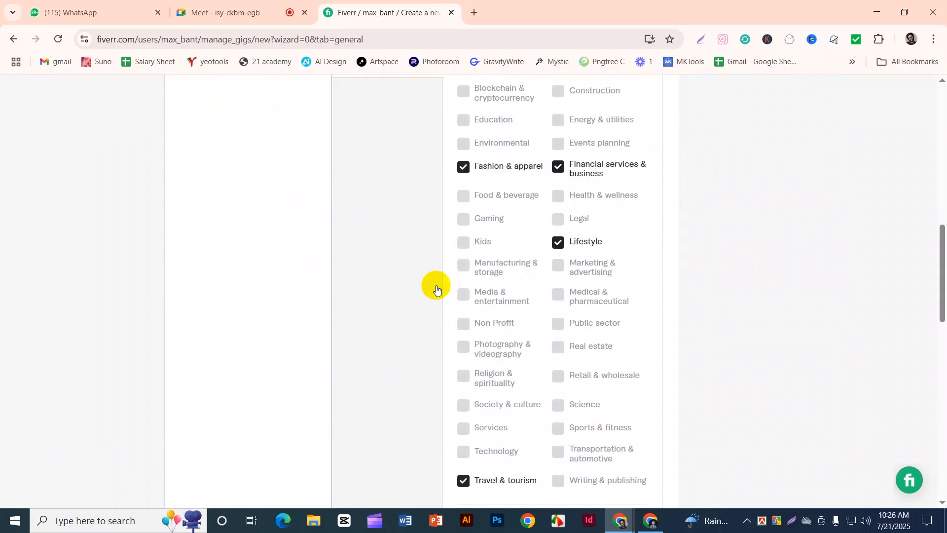
left_click(617, 347)
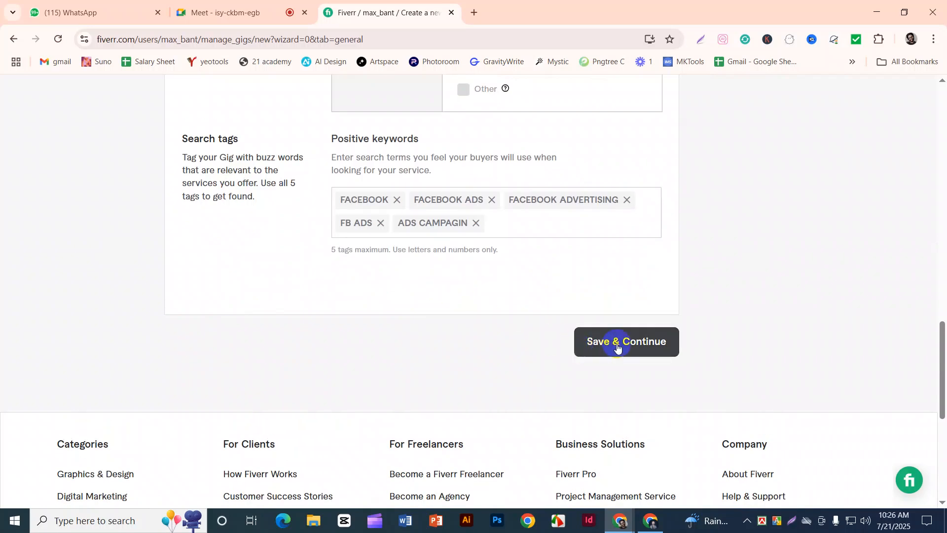
left_click(617, 345)
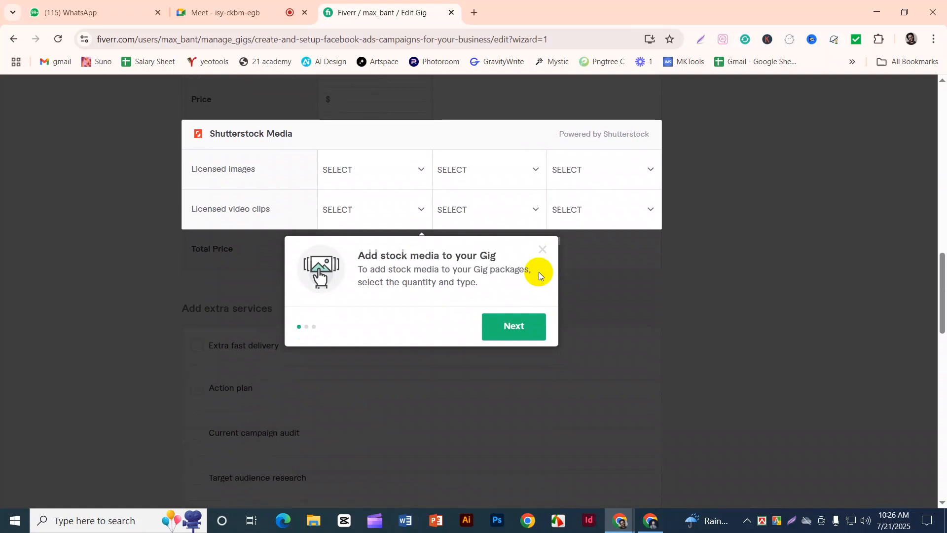
left_click(543, 250)
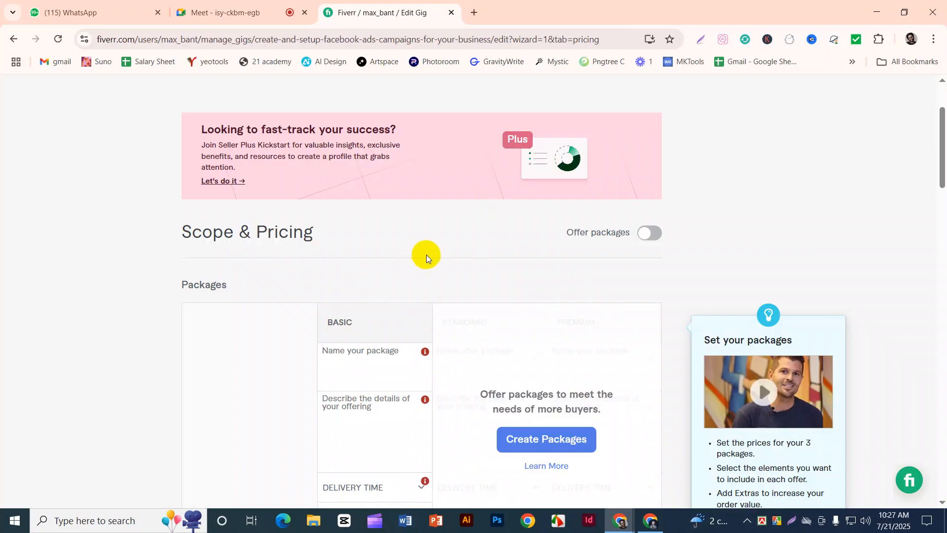
- Enable offering packages in Scope & Pricing so the gig has Basic, Standard and Premium packages
scroll(427, 255, "down", 2)
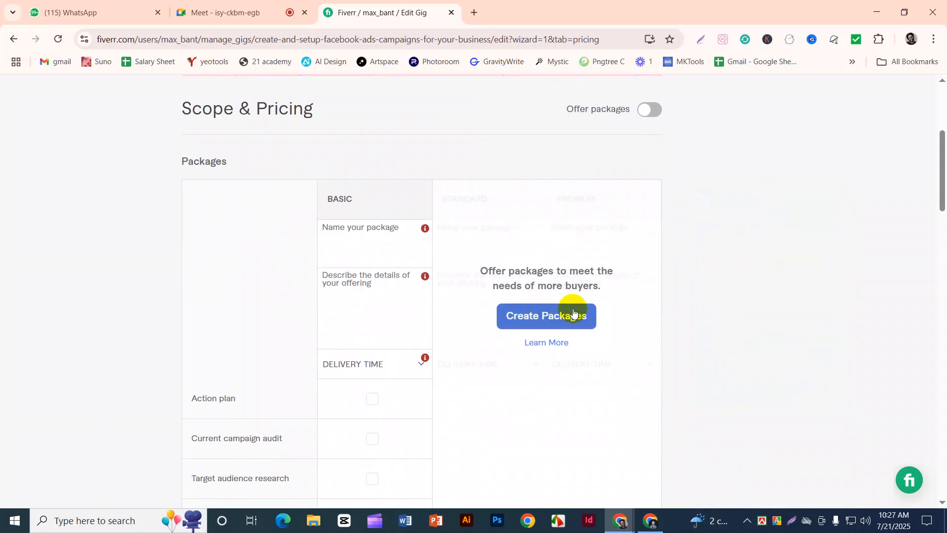
scroll(567, 276, "up", 3)
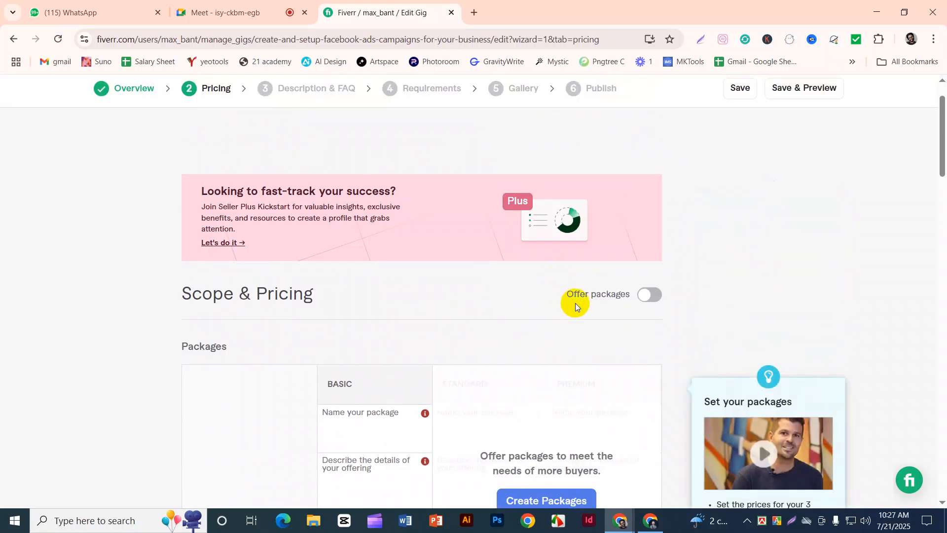
scroll(371, 342, "down", 2)
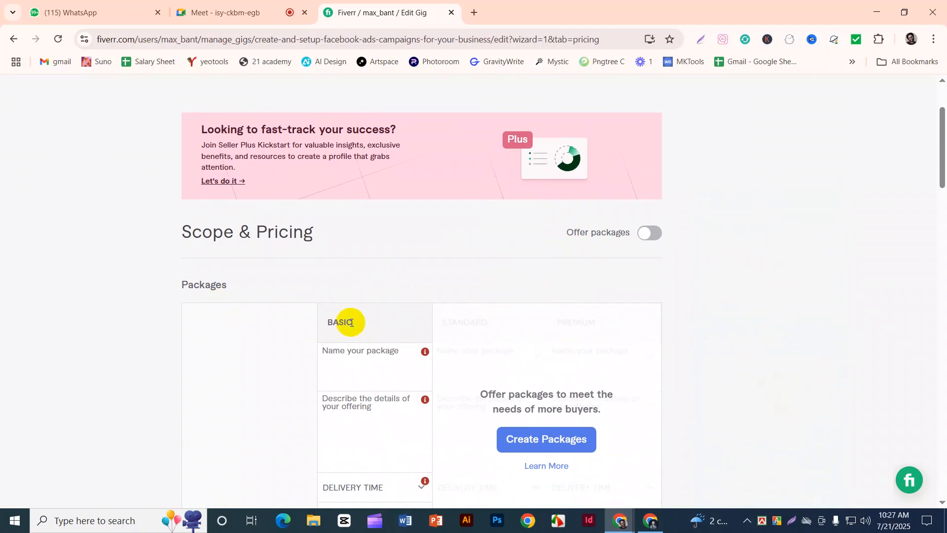
scroll(353, 316, "down", 2)
scroll(375, 237, "down", 1)
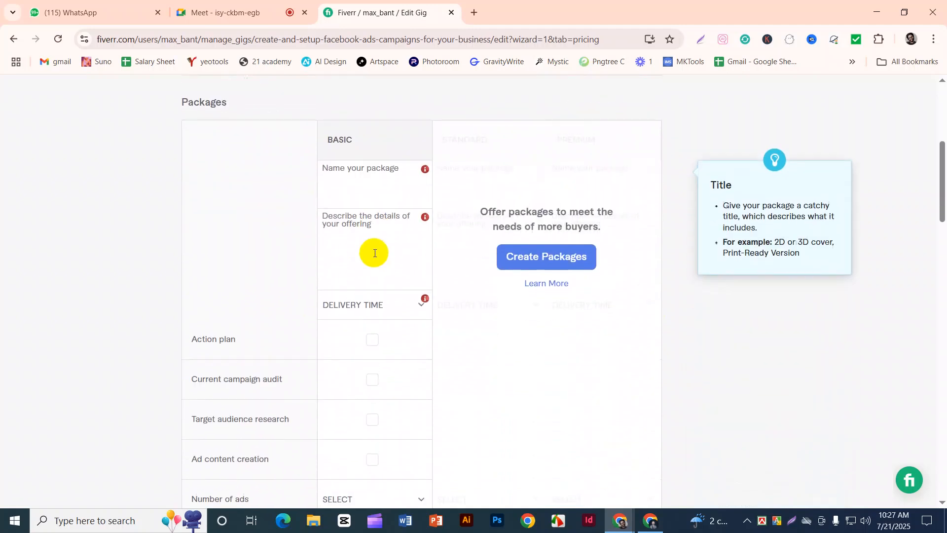
scroll(374, 250, "up", 3)
left_click(650, 234)
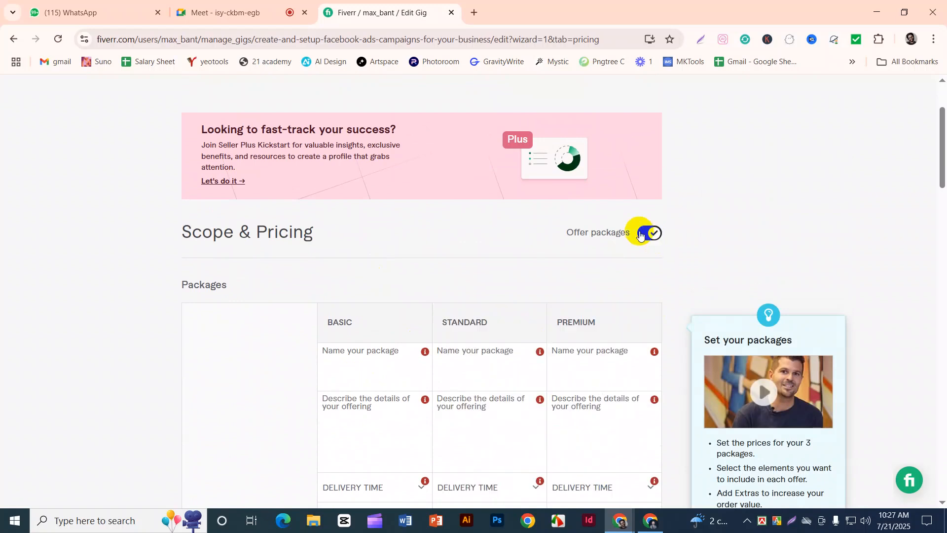
- Switch package offering off and back on to compare the Basic-only layout with the three-package table
scroll(481, 285, "down", 2)
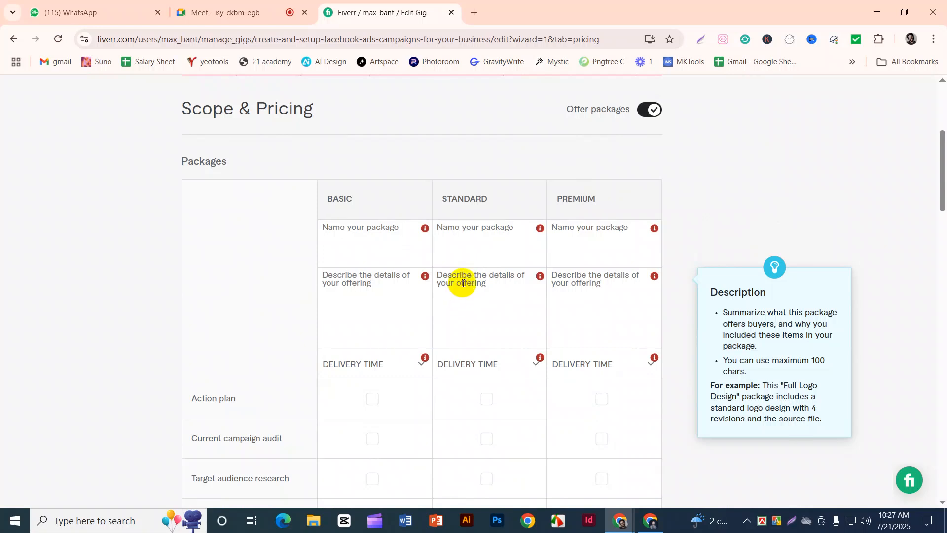
left_click(650, 109)
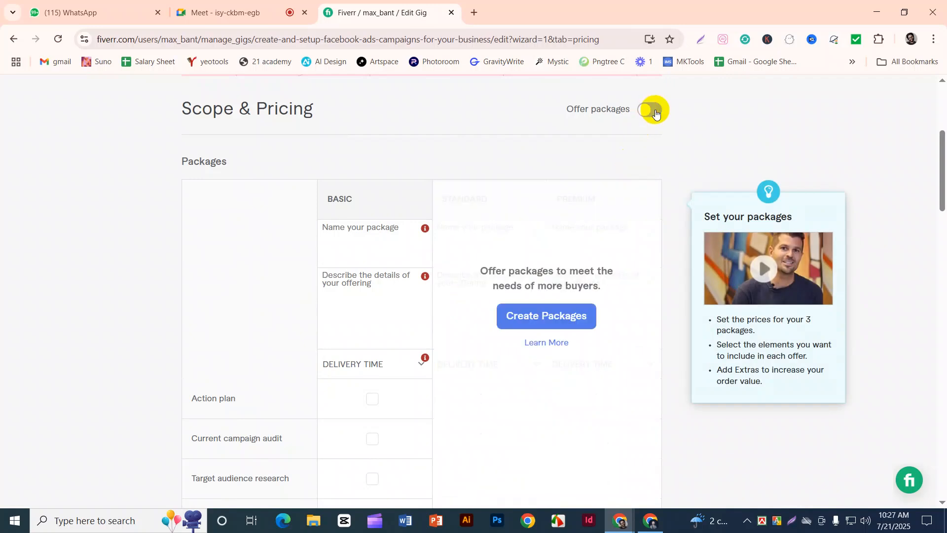
scroll(360, 226, "down", 1)
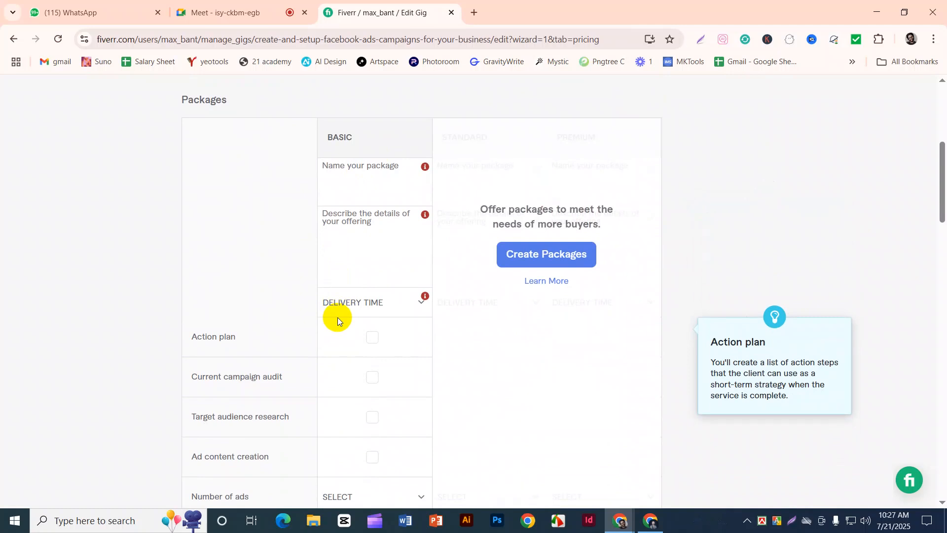
scroll(370, 311, "up", 1)
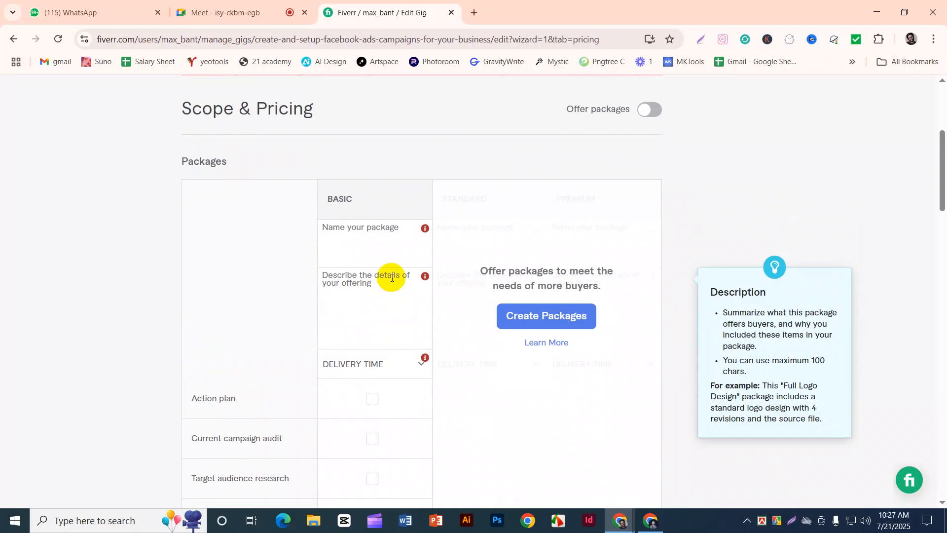
left_click(645, 110)
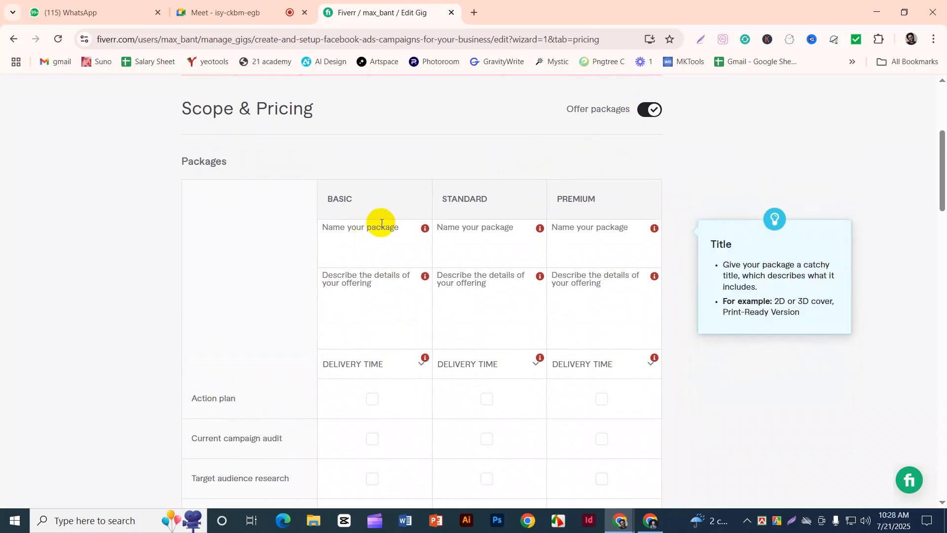
left_click_drag(329, 206, 622, 194)
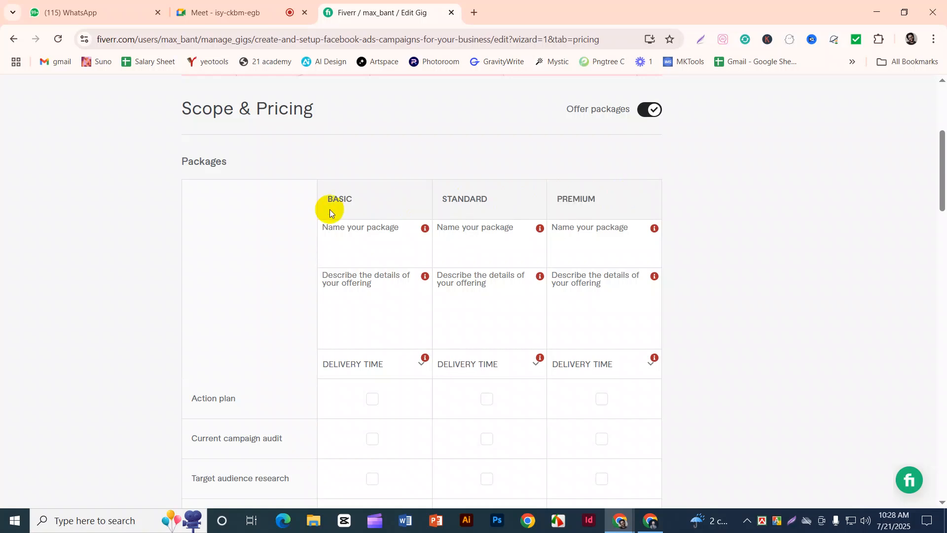
- Name the Basic package "Basic ads campagin" and copy that name into the Standard and Premium packages
left_click(328, 230)
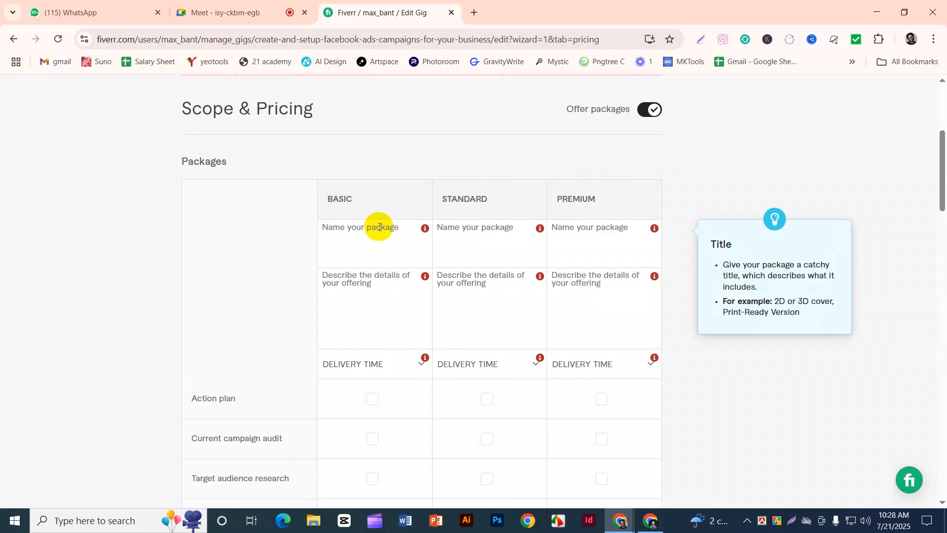
type("Basic ads campagin")
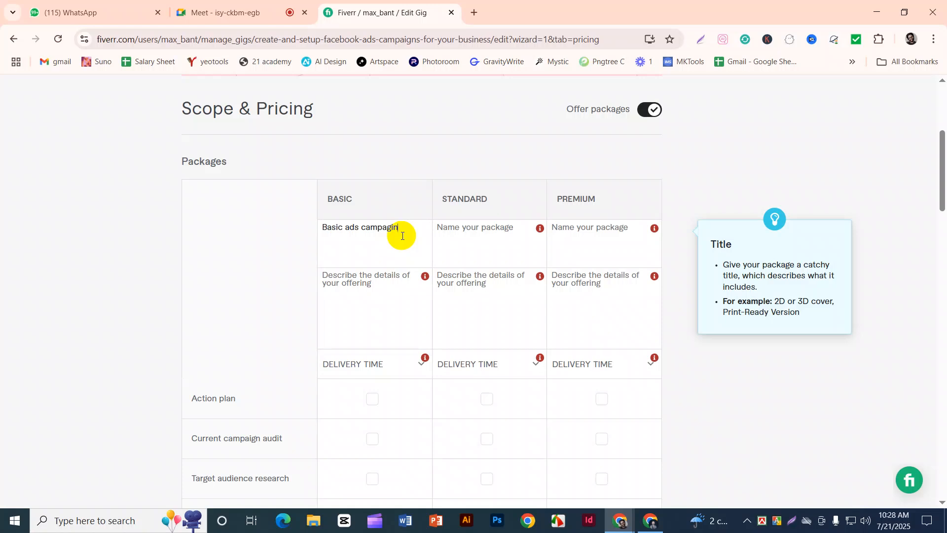
left_click_drag(402, 227, 316, 230)
key("ctrl+c")
left_click(452, 229)
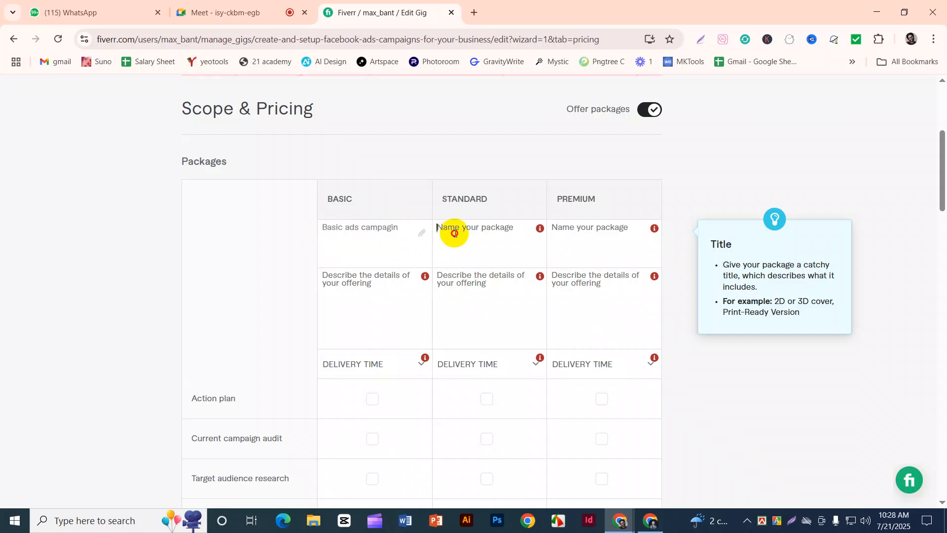
key("ctrl+v")
left_click(558, 227)
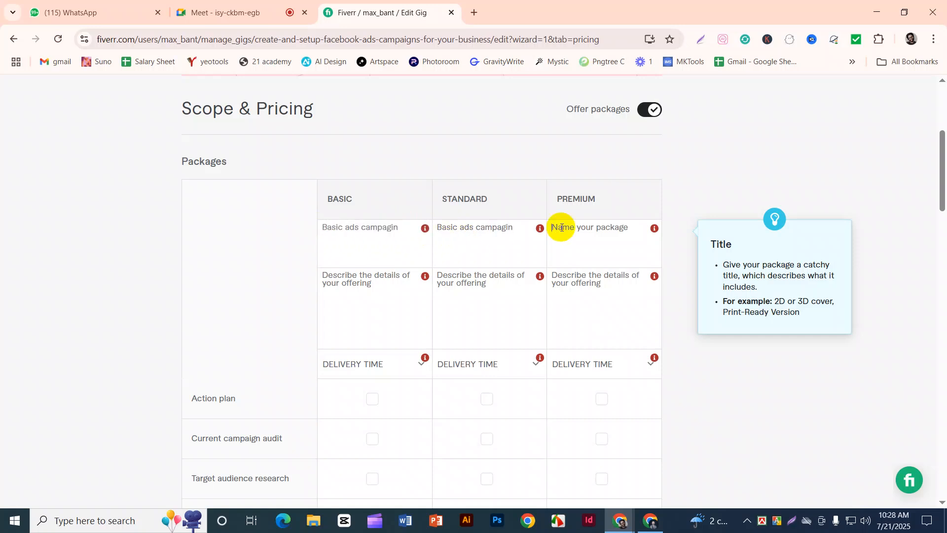
key("ctrl+v")
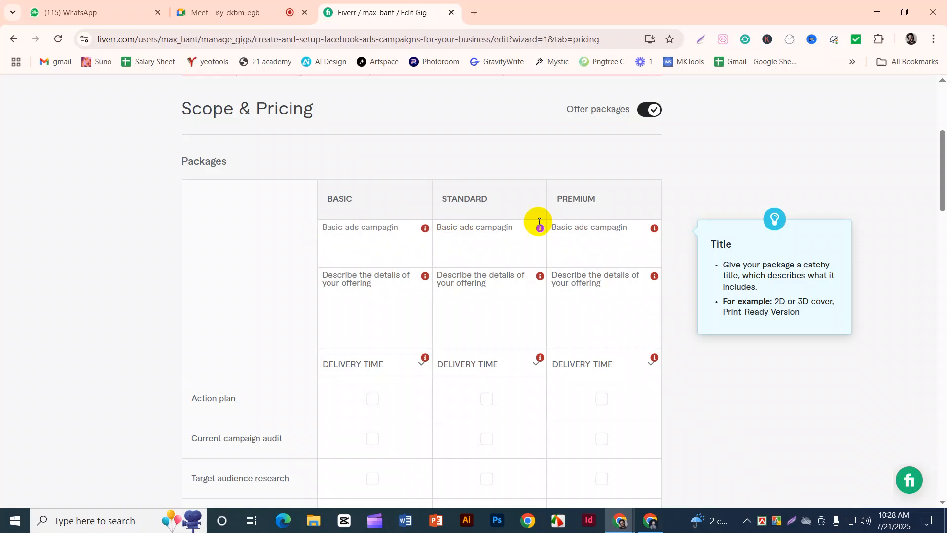
- Change the leading word of the other two package names to make "Standard ads campagin" and "Premium ads campagin"
mouse_move(419, 229)
double_click(454, 228)
left_click_drag(456, 228, 434, 225)
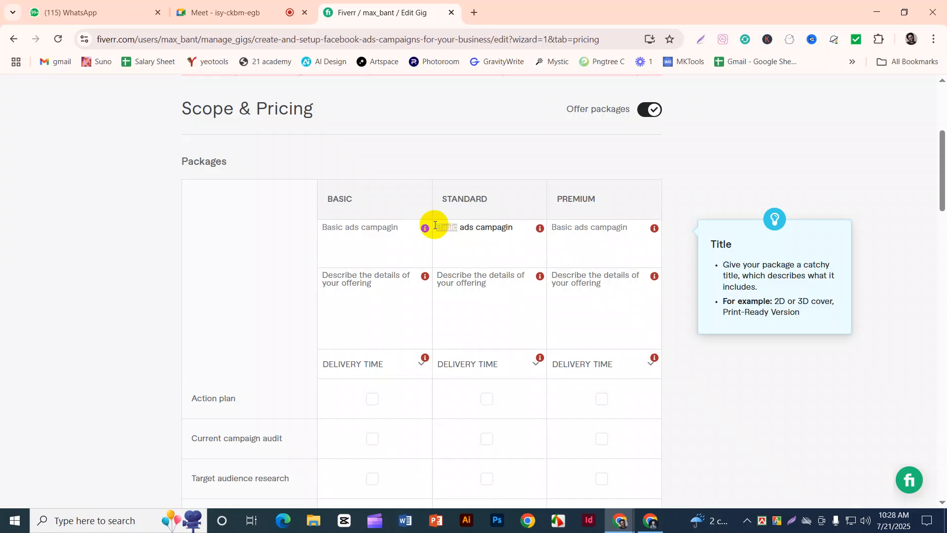
type("Standa")
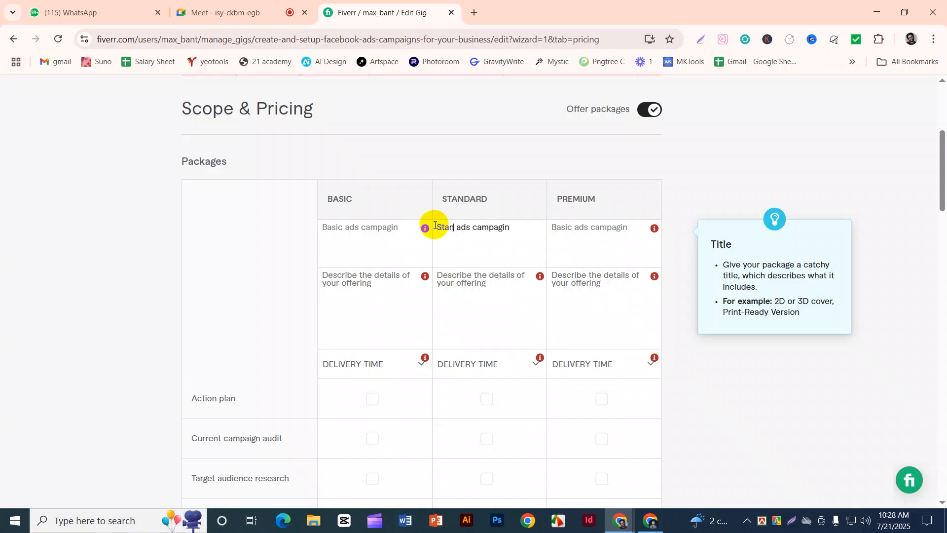
type("rd")
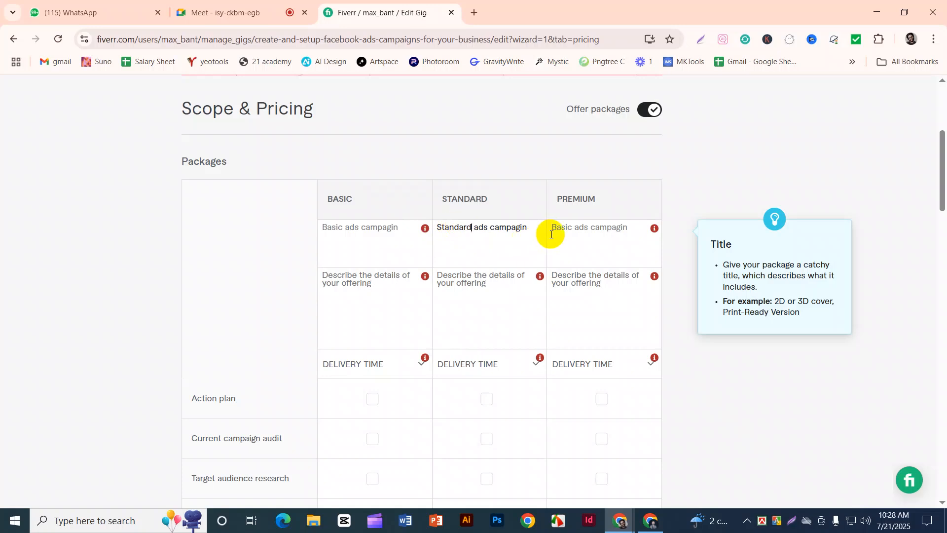
double_click(572, 226)
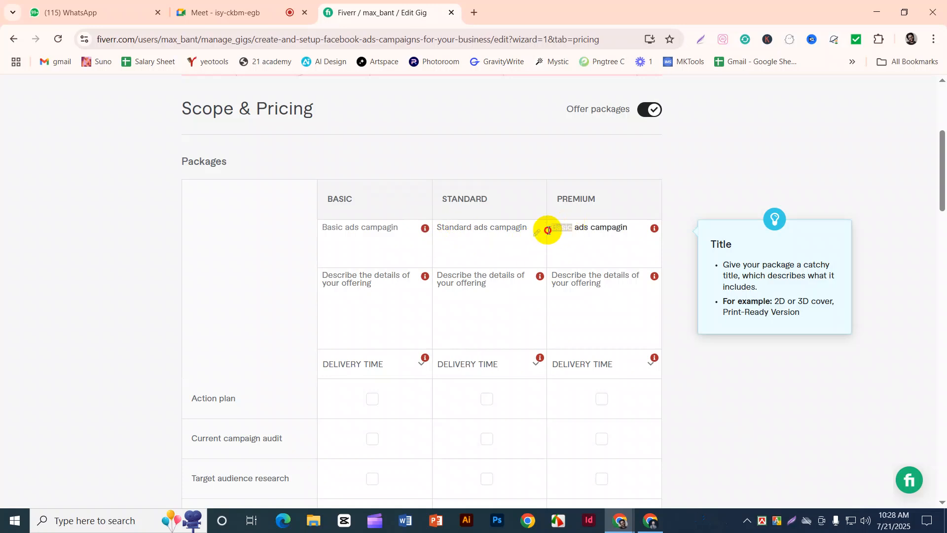
type("Premium")
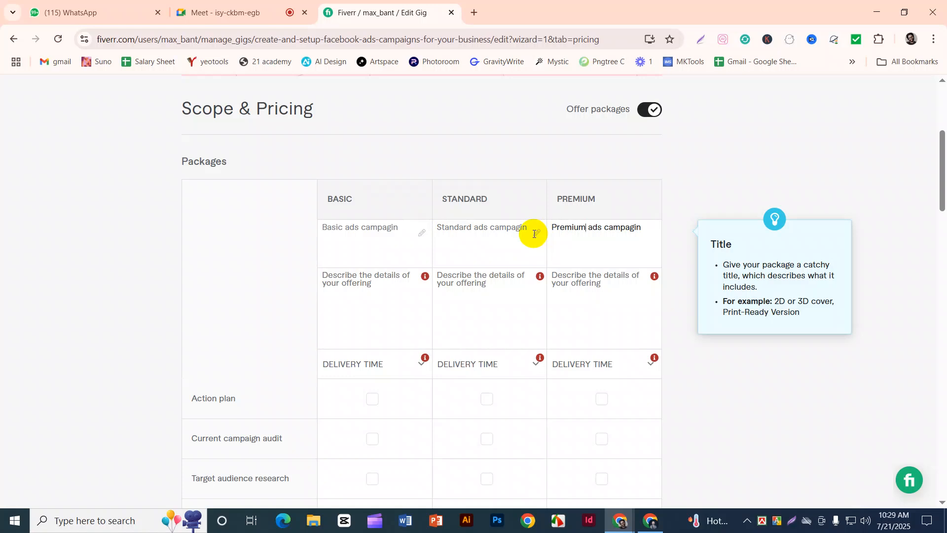
left_click(400, 233)
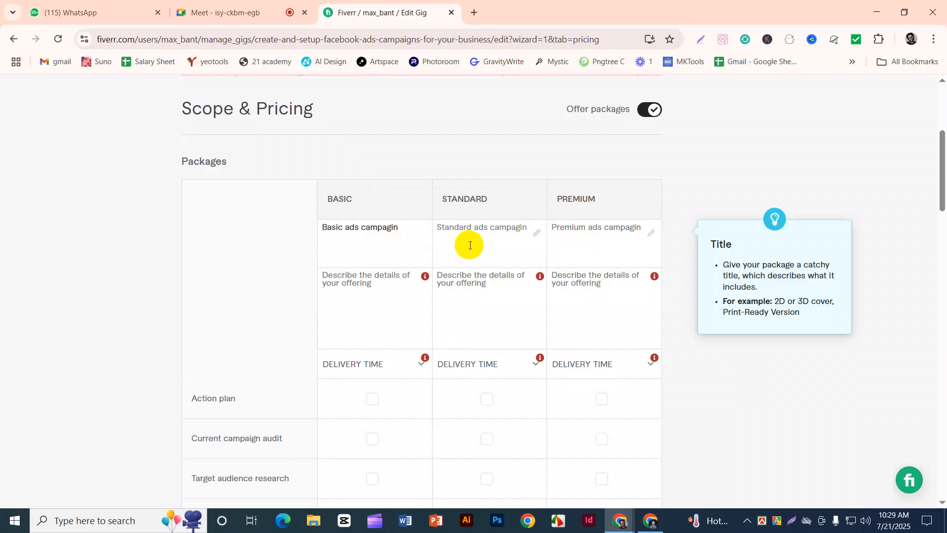
- Describe the Basic package's offering as "1 ads campaing, 1 ads design"
scroll(470, 245, "up", 1)
scroll(470, 246, "down", 2)
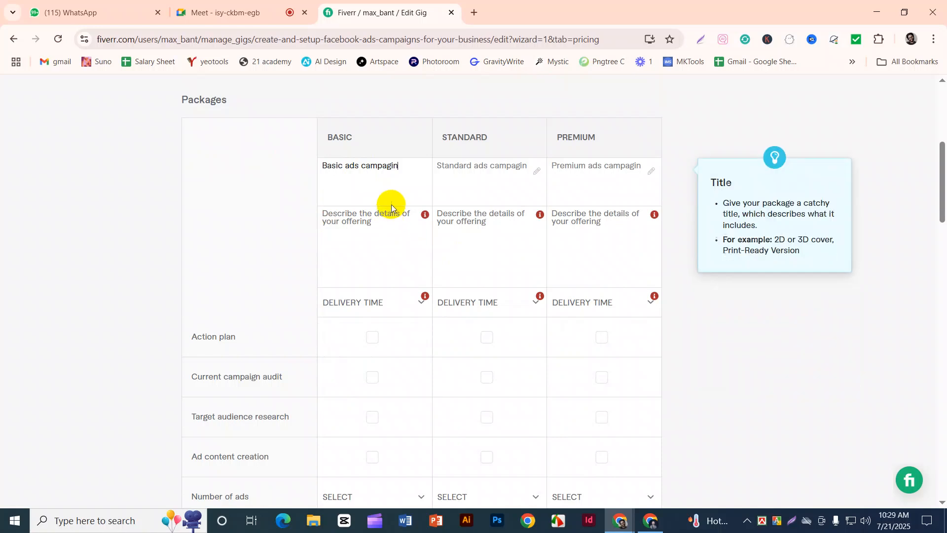
left_click(353, 219)
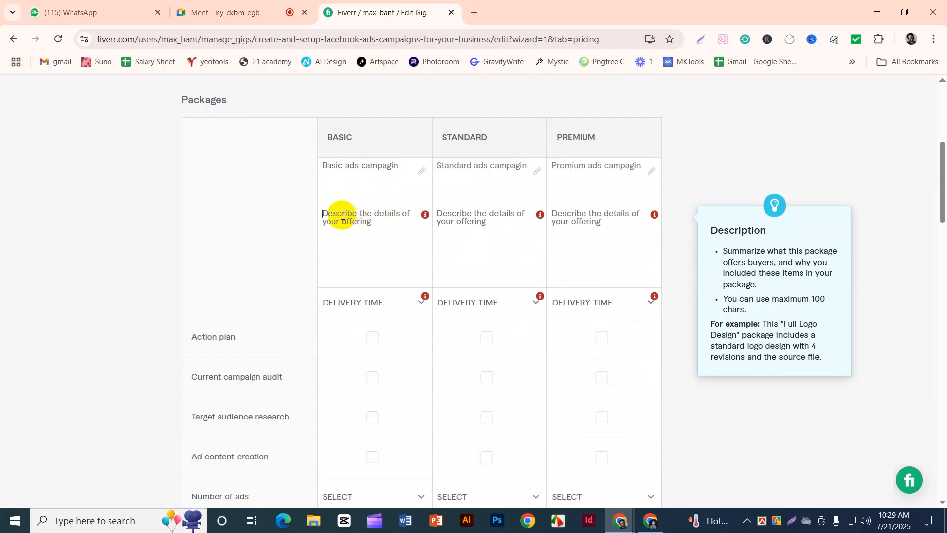
left_click_drag(362, 142, 331, 139)
left_click(348, 221)
type("1 can")
key("BackSpace")
key("BackSpace")
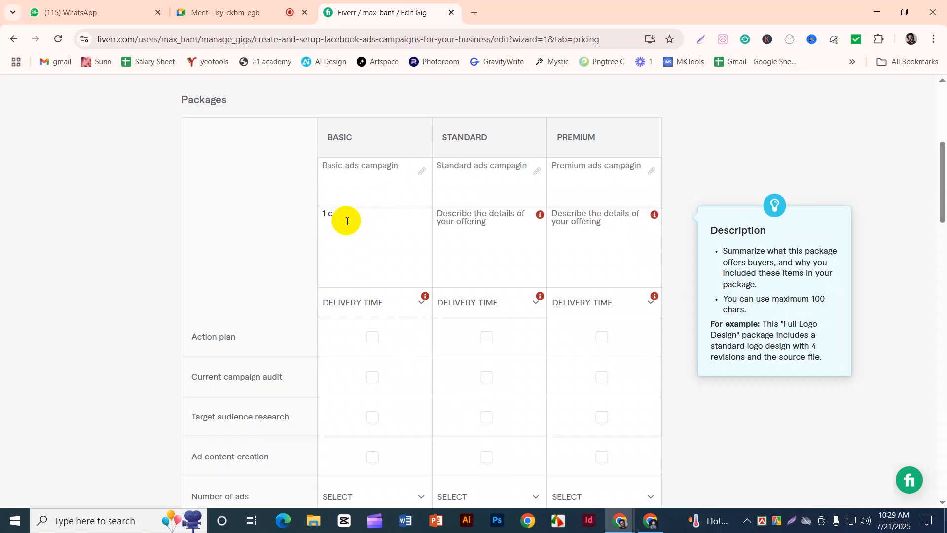
type("ampaing")
key("BackSpace")
key("BackSpace")
key("BackSpace")
key("BackSpace")
key("BackSpace")
key("BackSpace")
key("BackSpace")
key("BackSpace")
key("BackSpace")
type("ads campaing, 1 a")
key("BackSpace")
type("ads design")
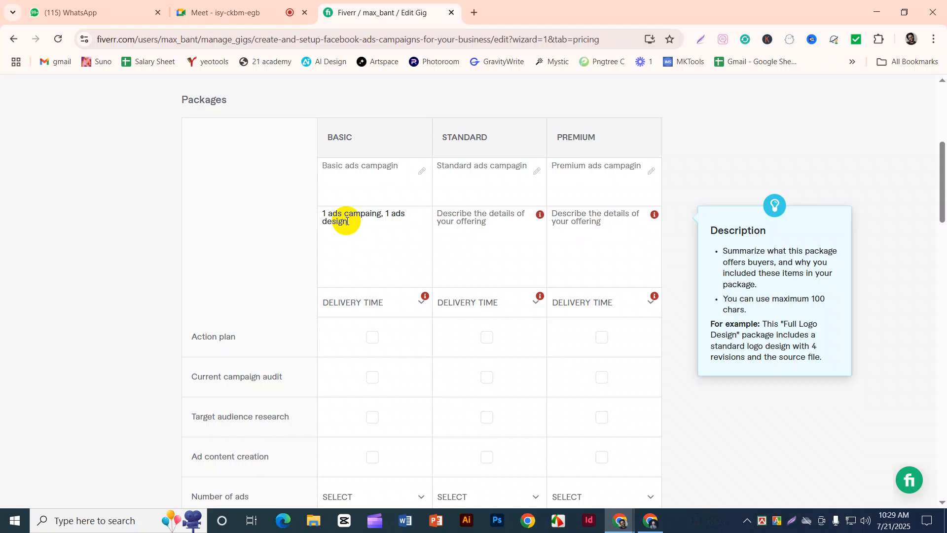
- Correct the spelling of "campaign" in the Basic package description
left_click(380, 212)
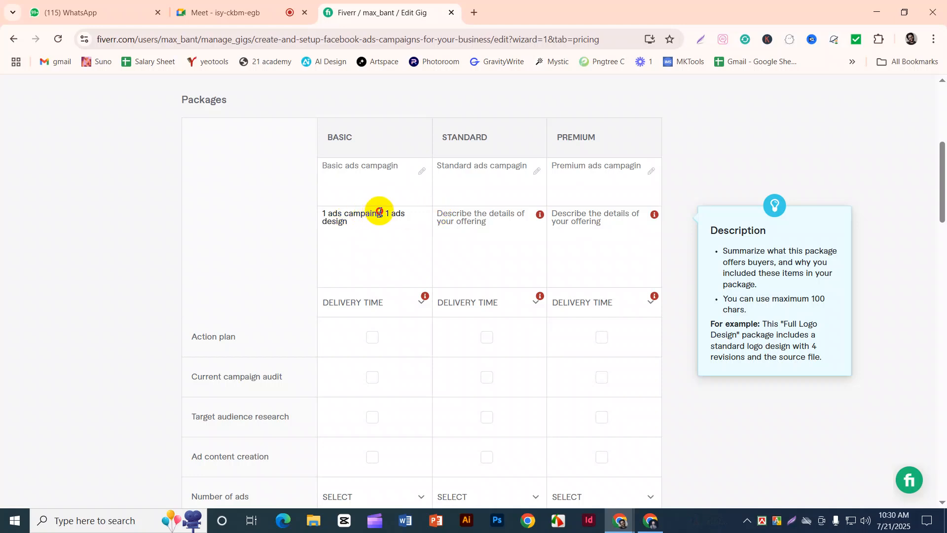
key("BackSpace")
key("BackSpace")
type("gn")
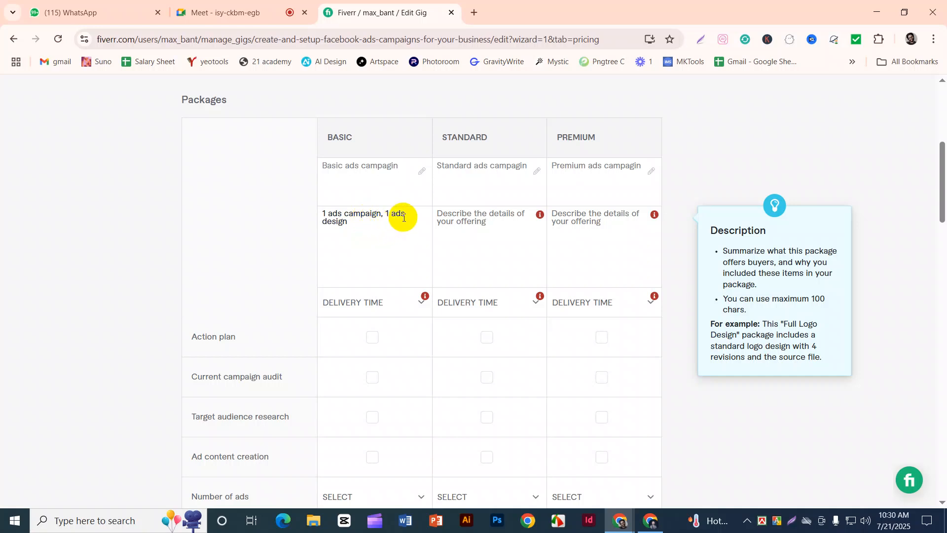
left_click(353, 223)
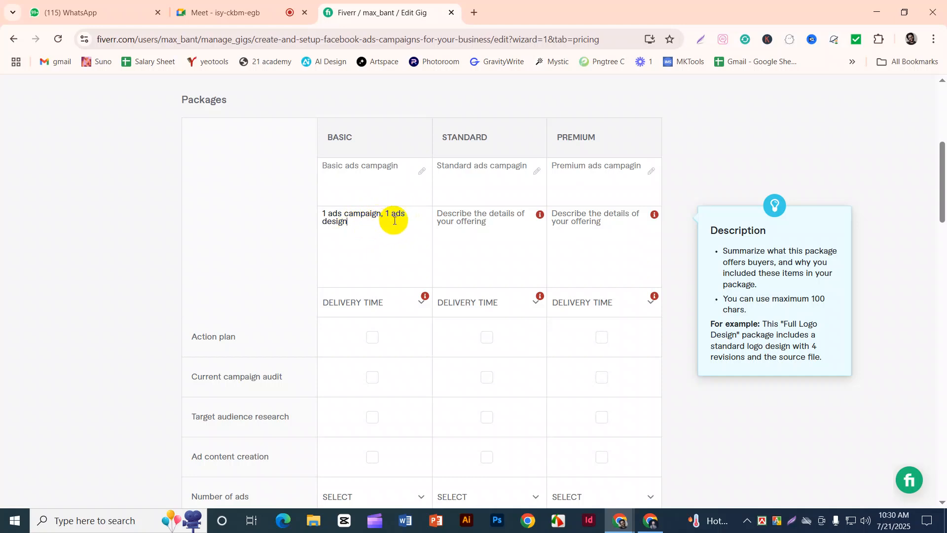
- Add ", tergeted audience" to the end of the Basic package description
left_click_drag(356, 220, 335, 220)
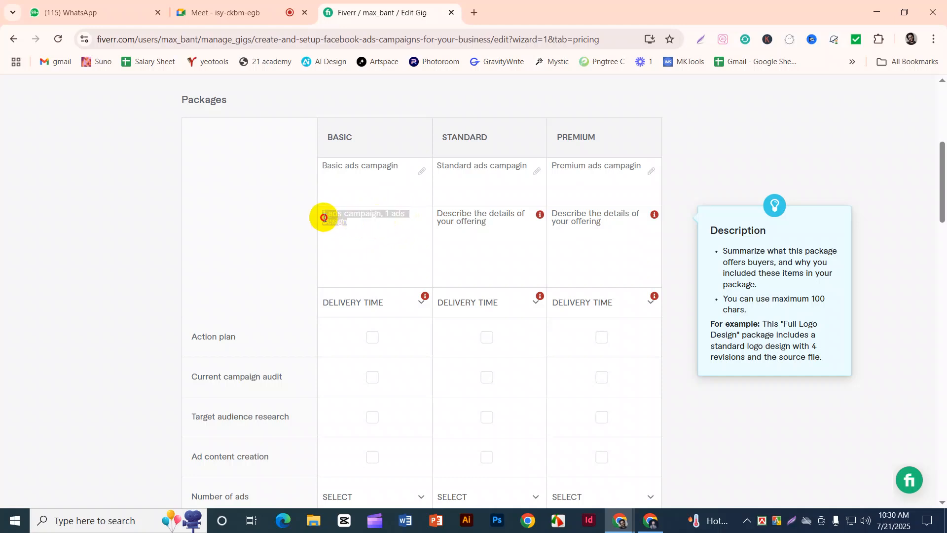
left_click(357, 222)
type(", a")
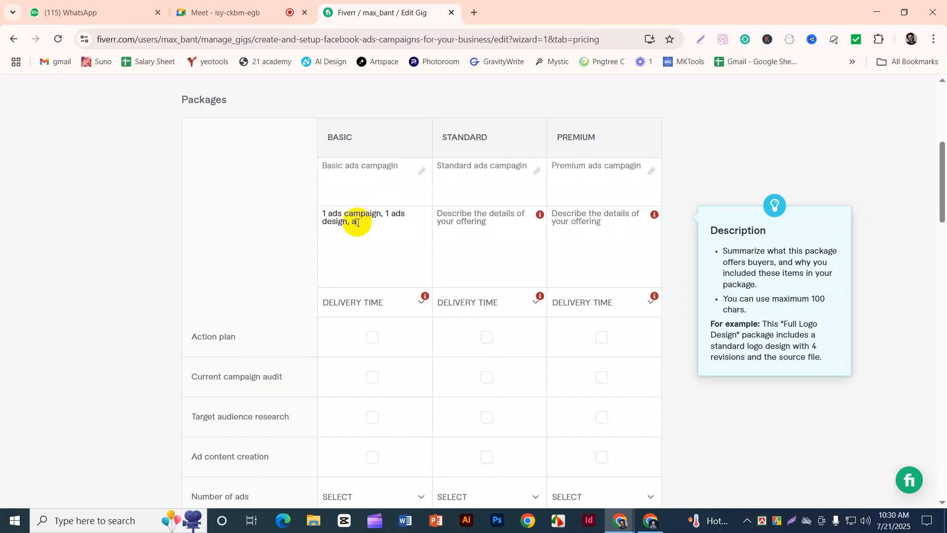
type("udience re")
key("BackSpace")
left_click(353, 220)
type("tergete")
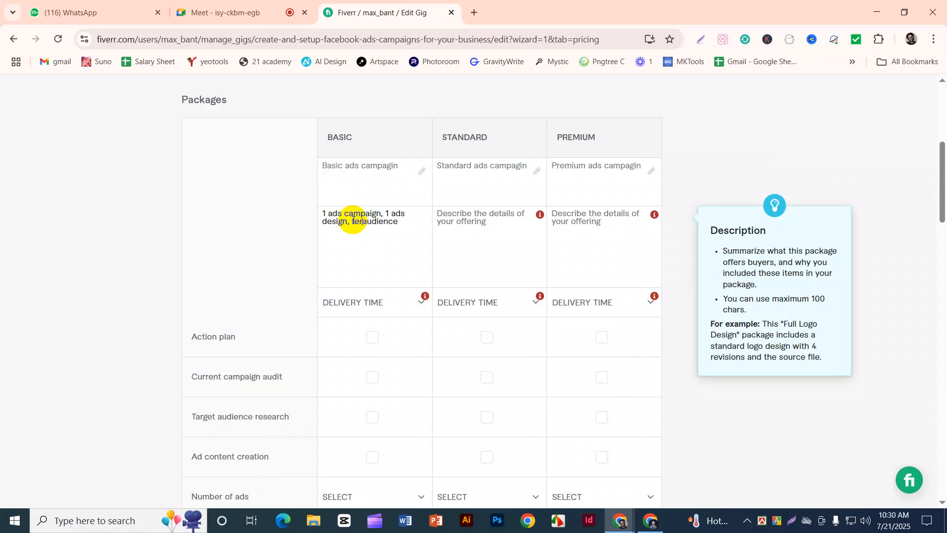
type("d")
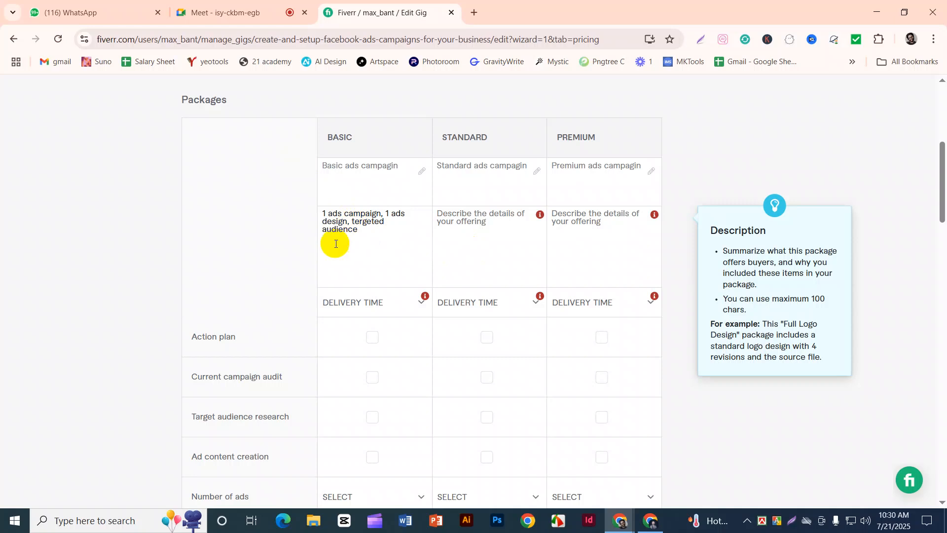
- Copy the full Basic package description into the Standard and Premium descriptions
left_click_drag(324, 214, 392, 228)
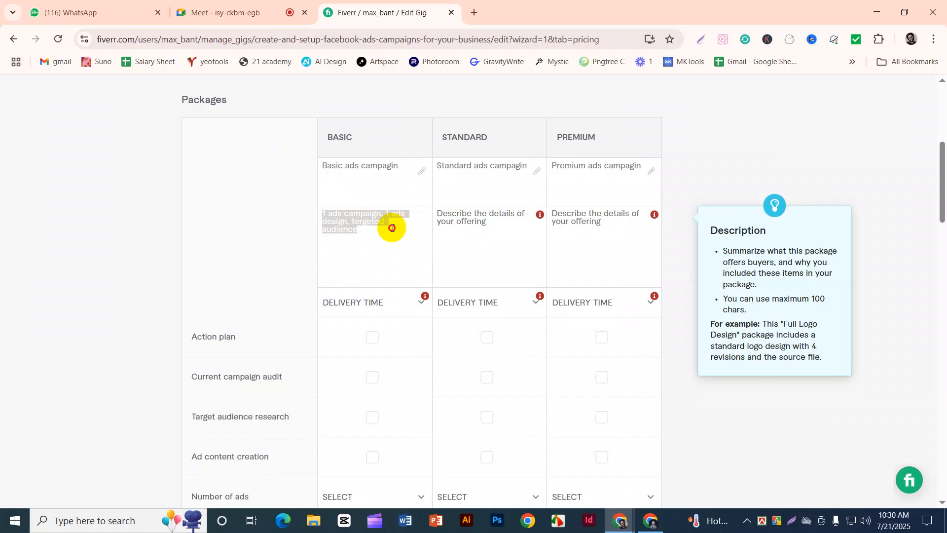
left_click(389, 226)
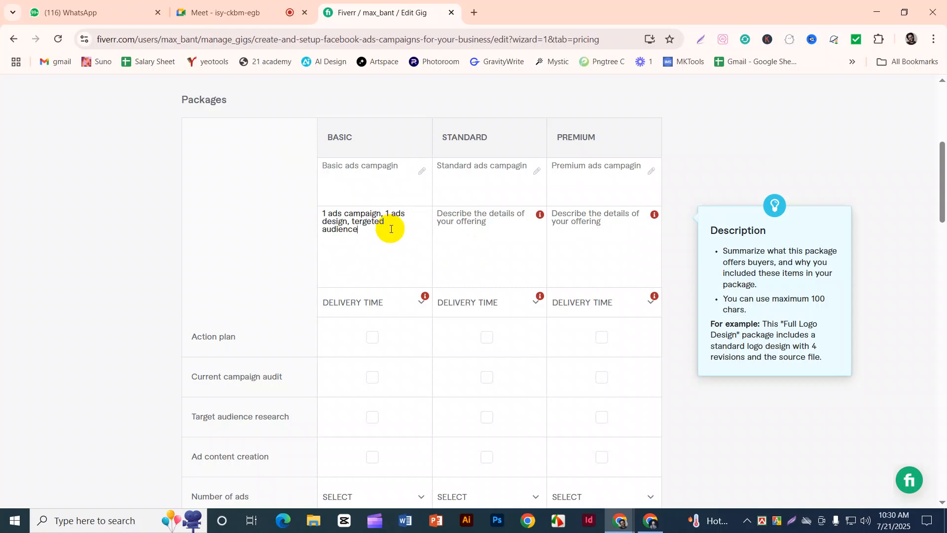
left_click_drag(372, 233, 324, 210)
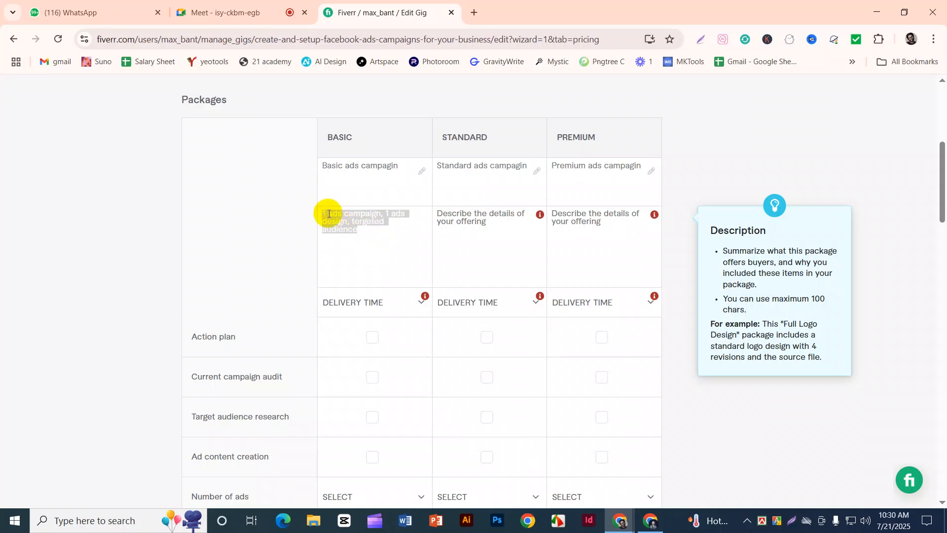
left_click(375, 237)
left_click_drag(378, 238, 323, 211)
key("ctrl+c")
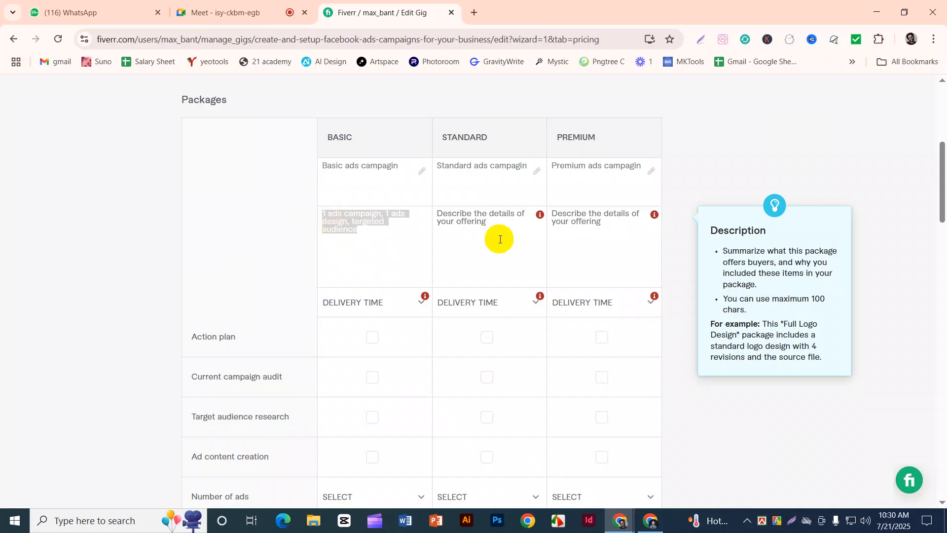
left_click(479, 221)
key("ctrl+v")
left_click(574, 236)
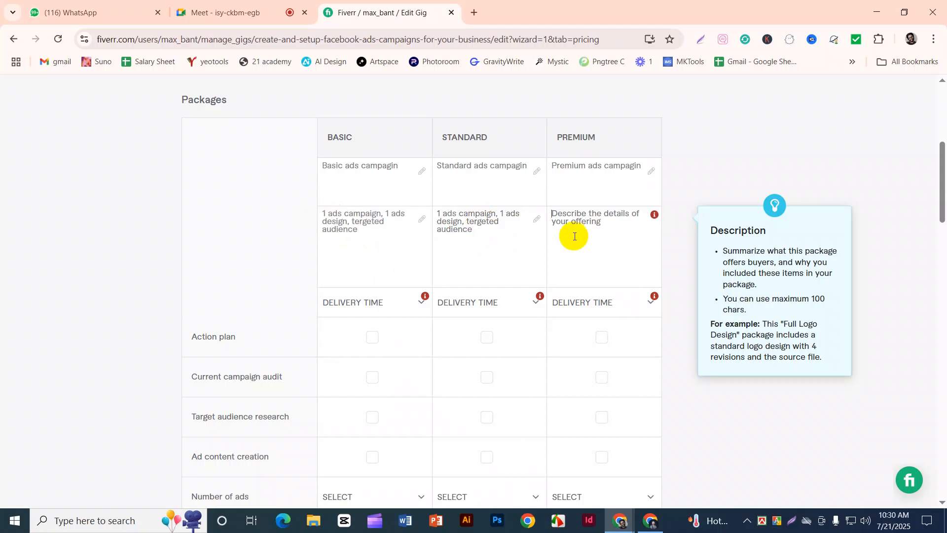
key("ctrl+v")
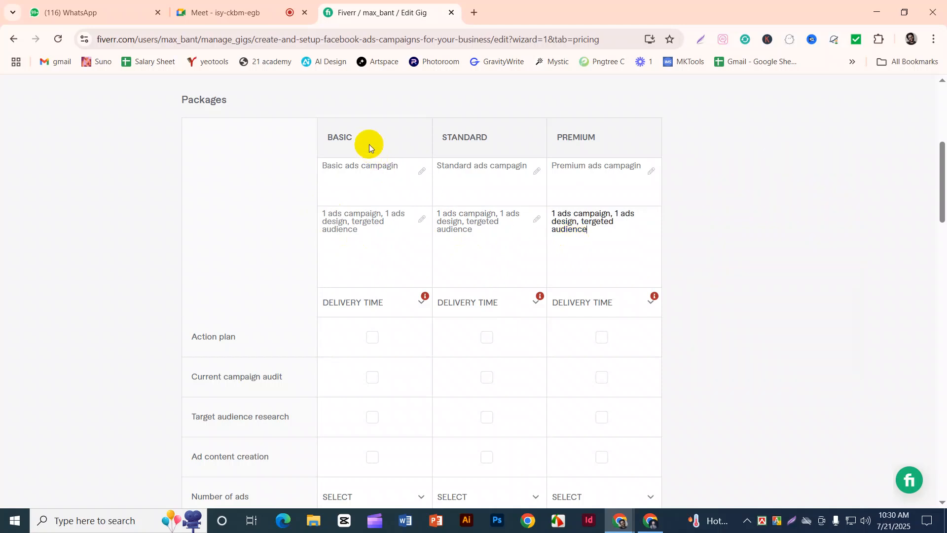
left_click(464, 234)
left_click(580, 144)
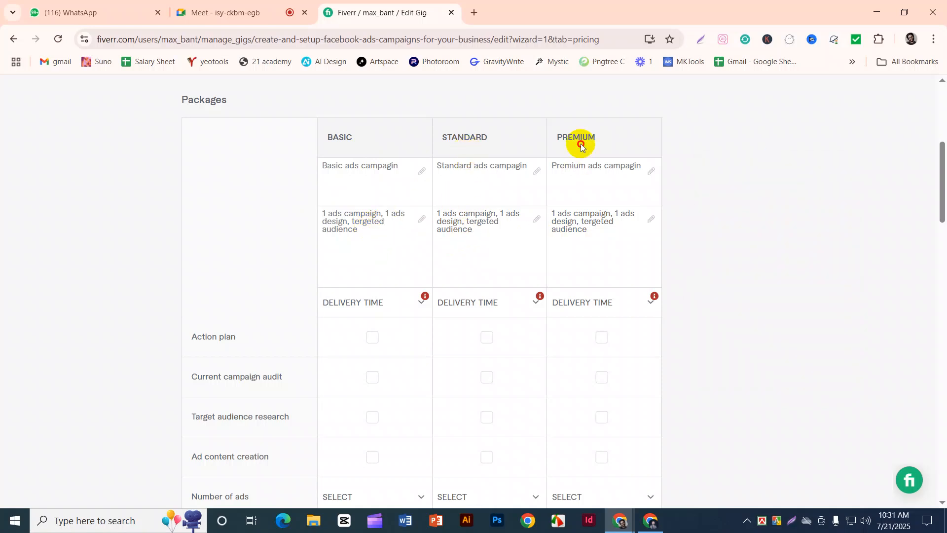
left_click(583, 232)
left_click(369, 243)
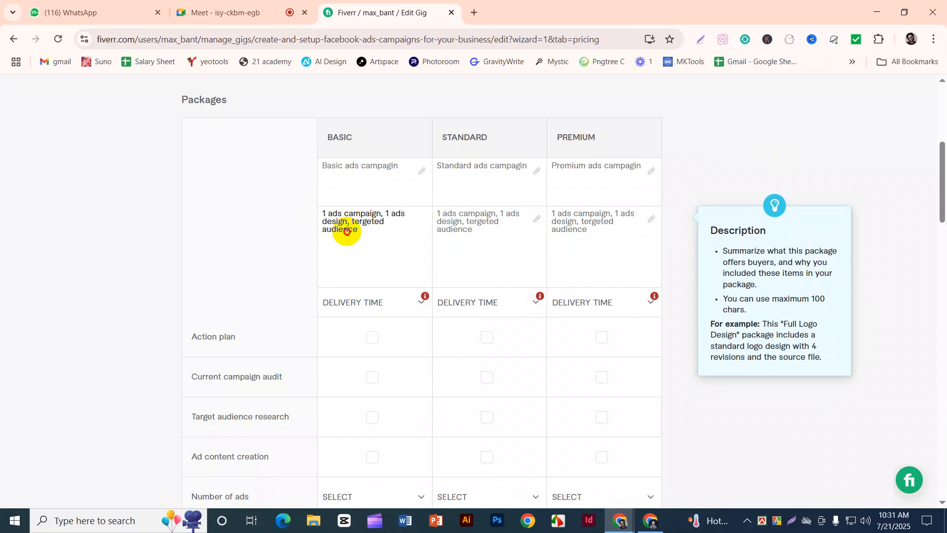
left_click(501, 135)
- Change both quantities in the Standard description to 3, for the ads campaign and the ads design
left_click(468, 228)
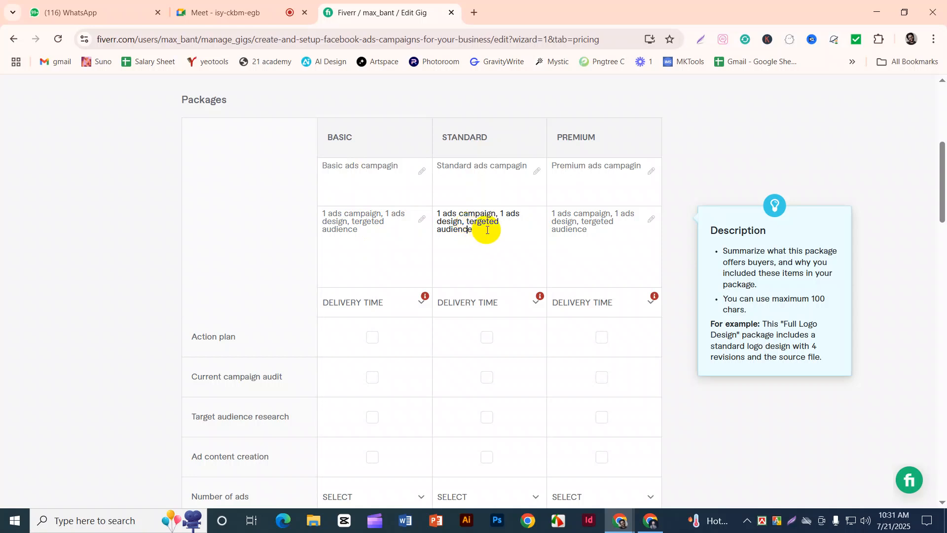
left_click(442, 213)
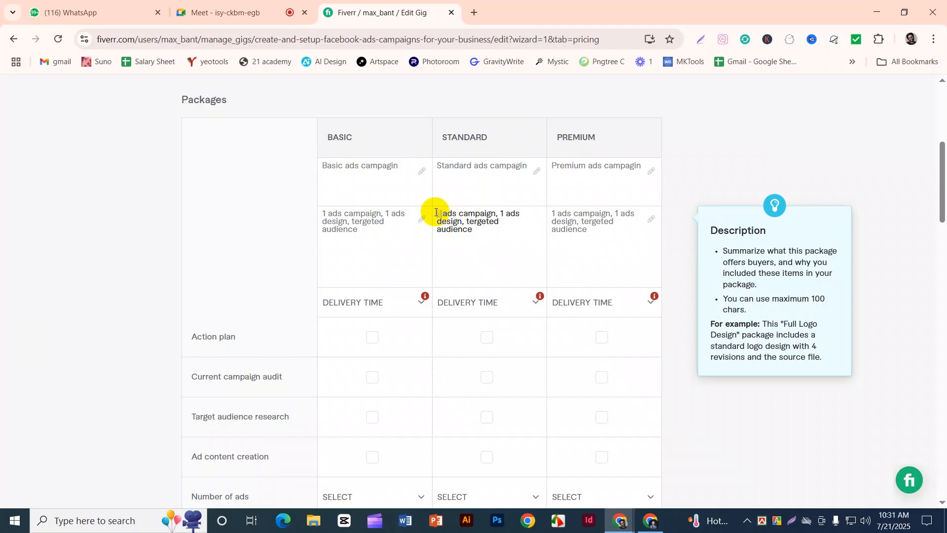
key("BackSpace")
type("3")
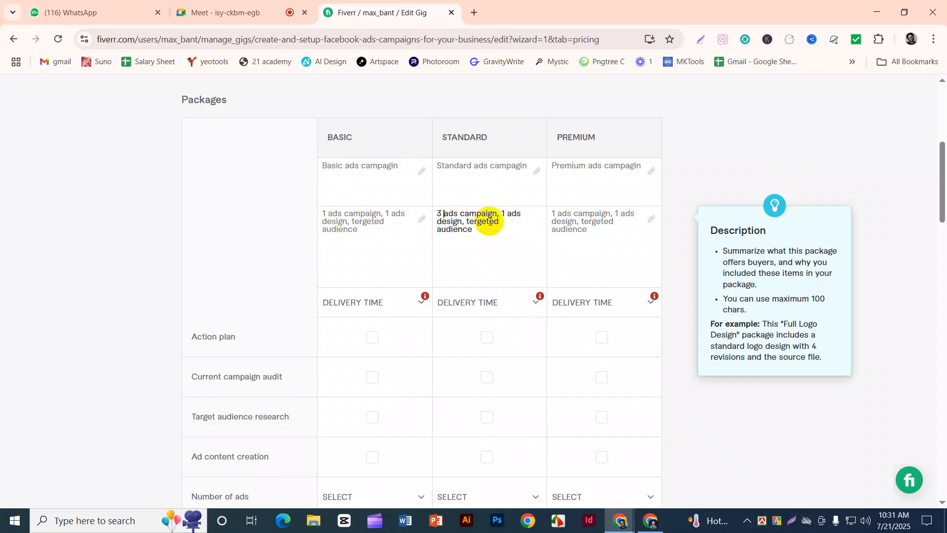
left_click(501, 211)
key("BackSpace")
type("3")
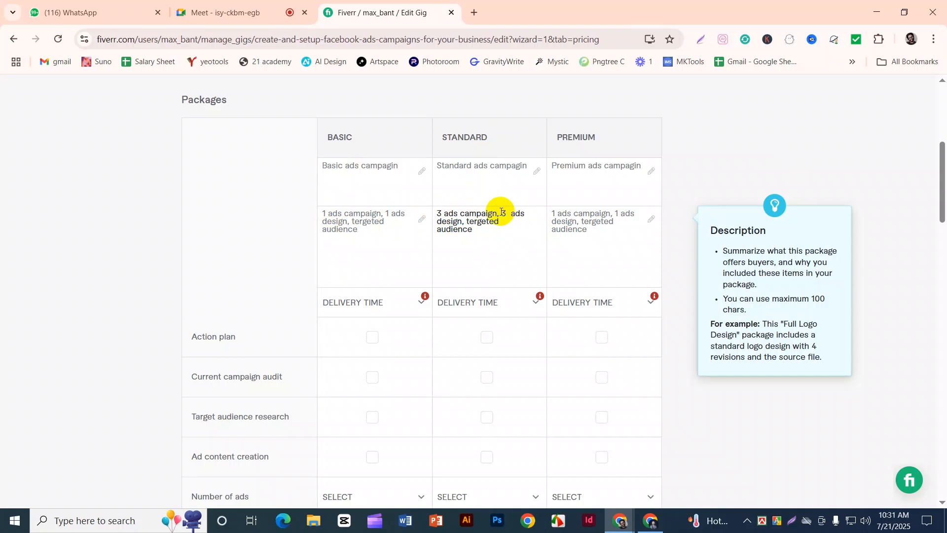
key("BackSpace")
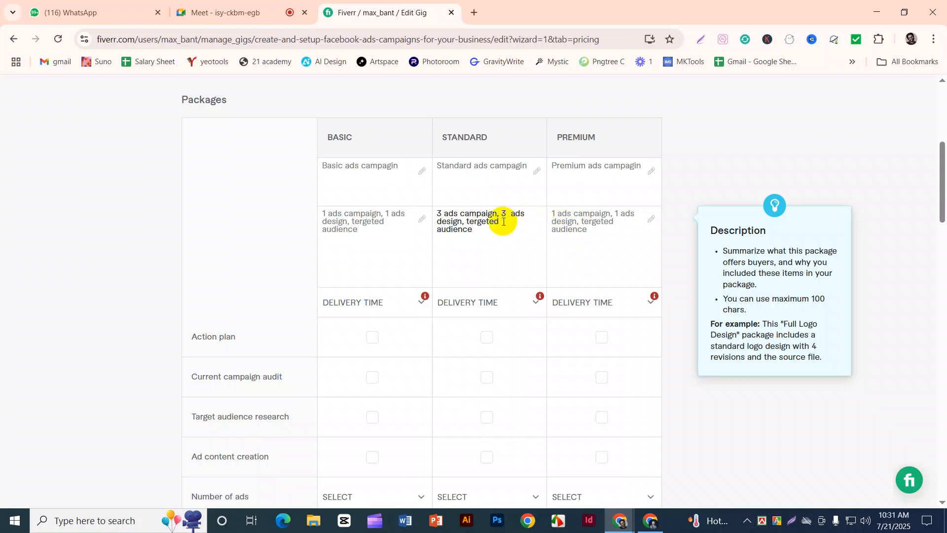
- Change both quantities in the Premium description to 5 and add ", content Write, ads managment" at its end
left_click(551, 212)
type("5")
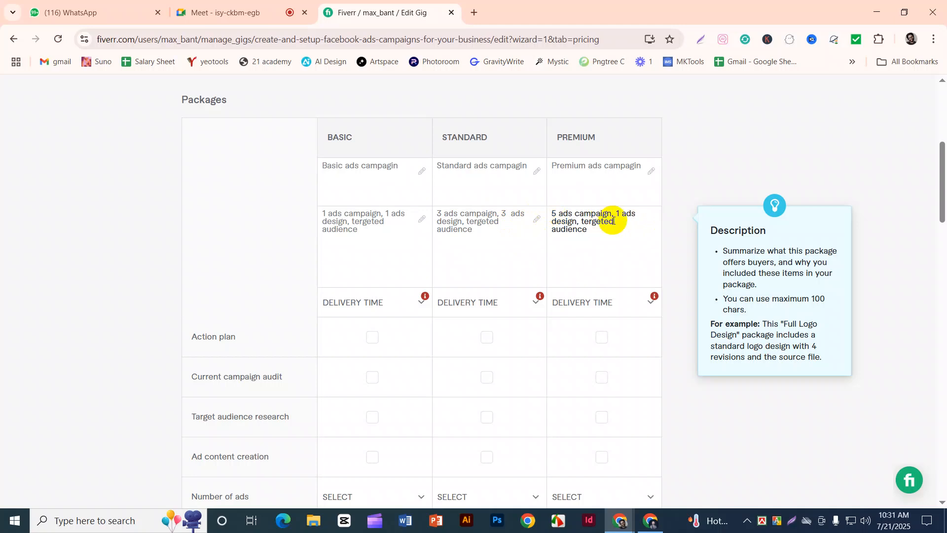
left_click_drag(621, 212, 617, 210)
key("BackSpace")
type("5")
left_click(598, 228)
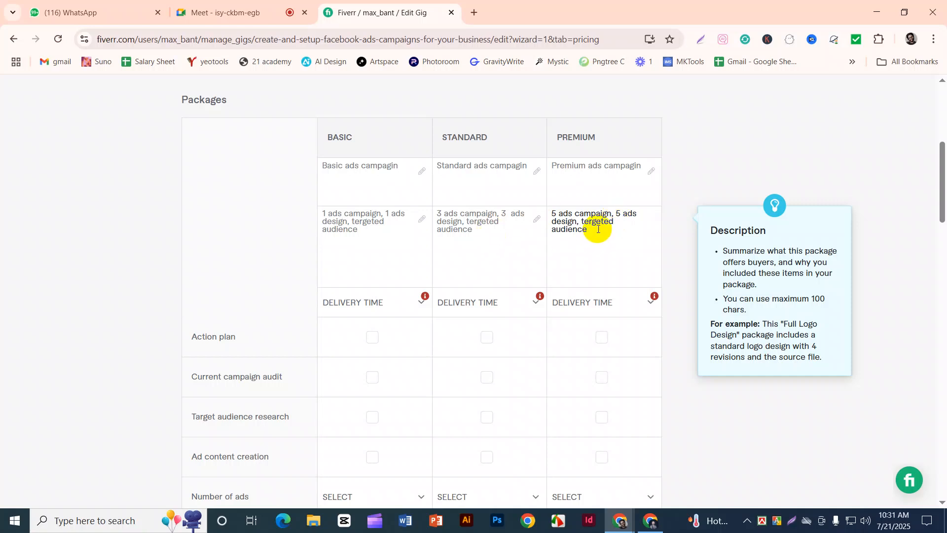
type(", content Write, ads managment")
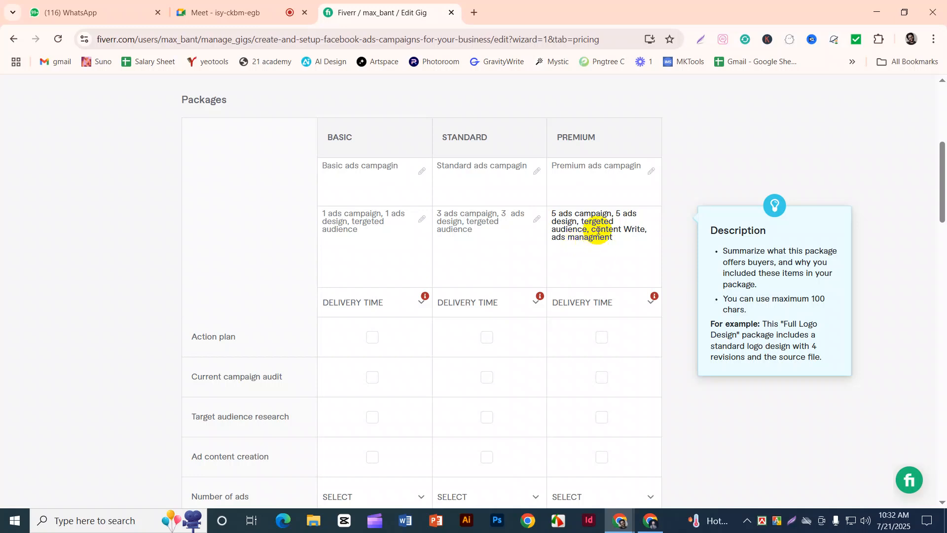
- Copy the "content Write" item from the Premium description to the end of the Standard description
left_click_drag(590, 222, 647, 228)
key("ctrl+c")
left_click(503, 221)
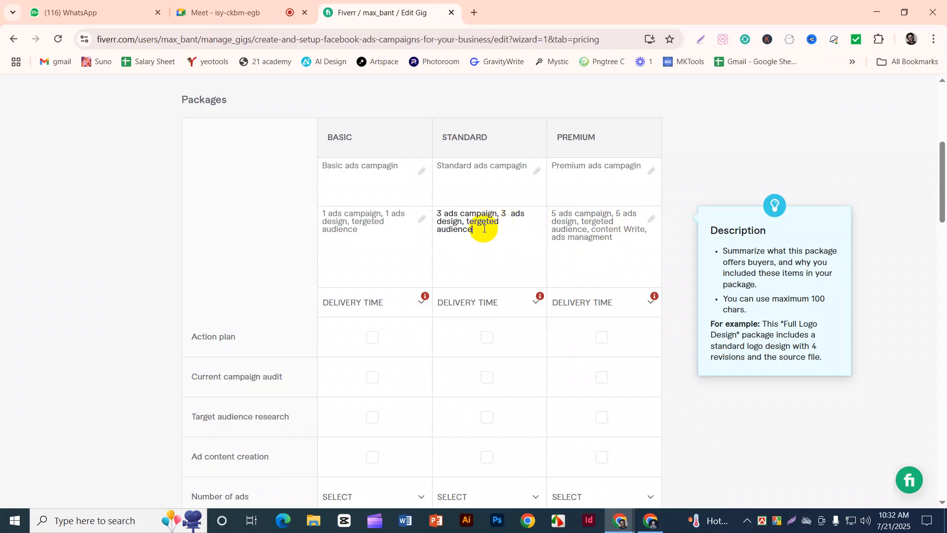
key("ctrl+v")
left_click(588, 258)
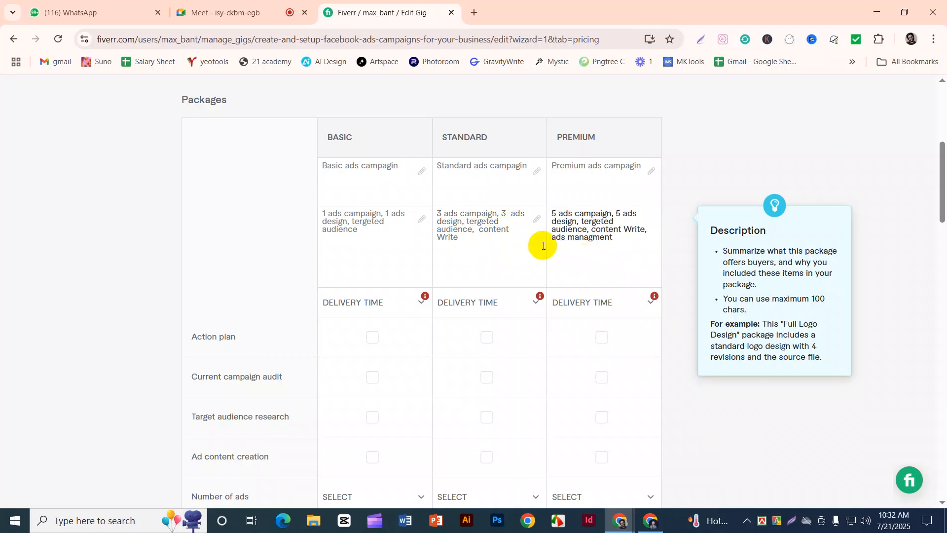
left_click(468, 244)
left_click_drag(468, 244, 429, 209)
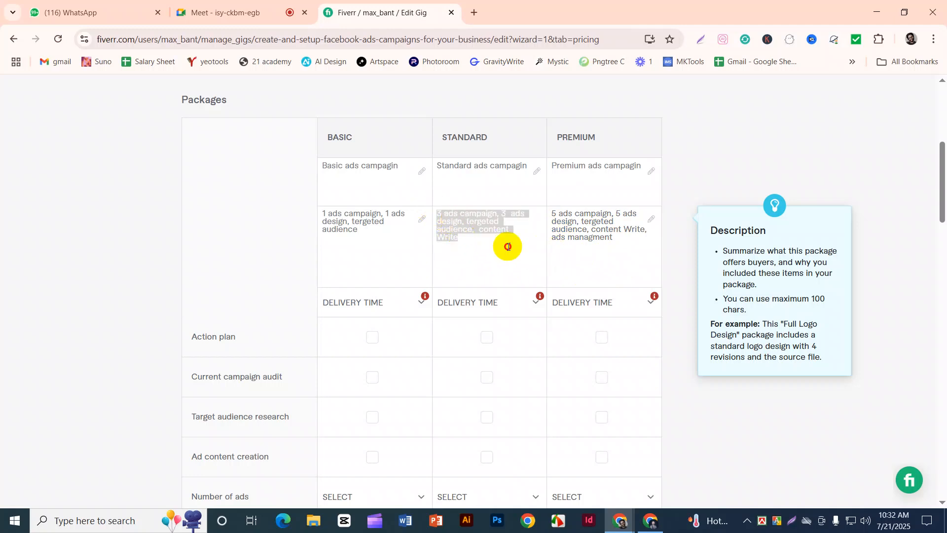
left_click(508, 245)
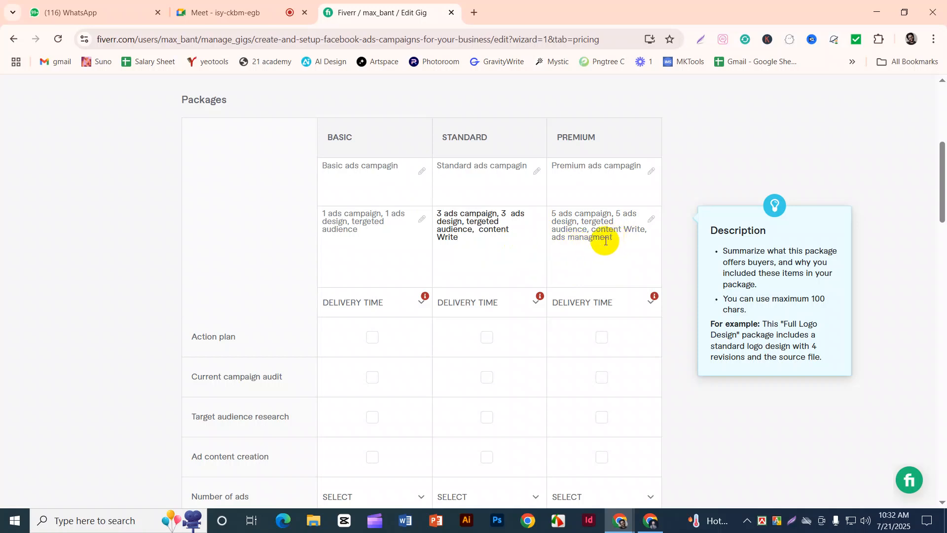
left_click(346, 219)
scroll(408, 317, "down", 1)
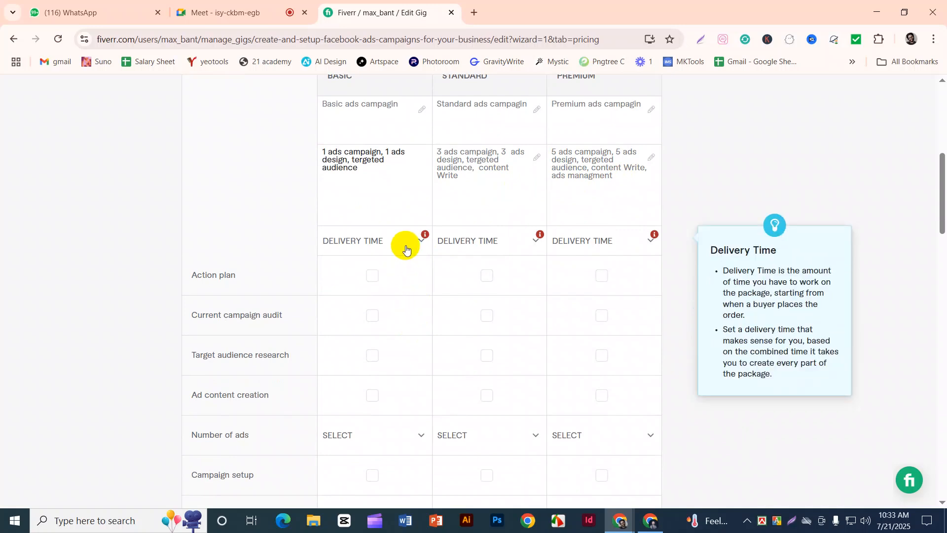
scroll(406, 248, "up", 1)
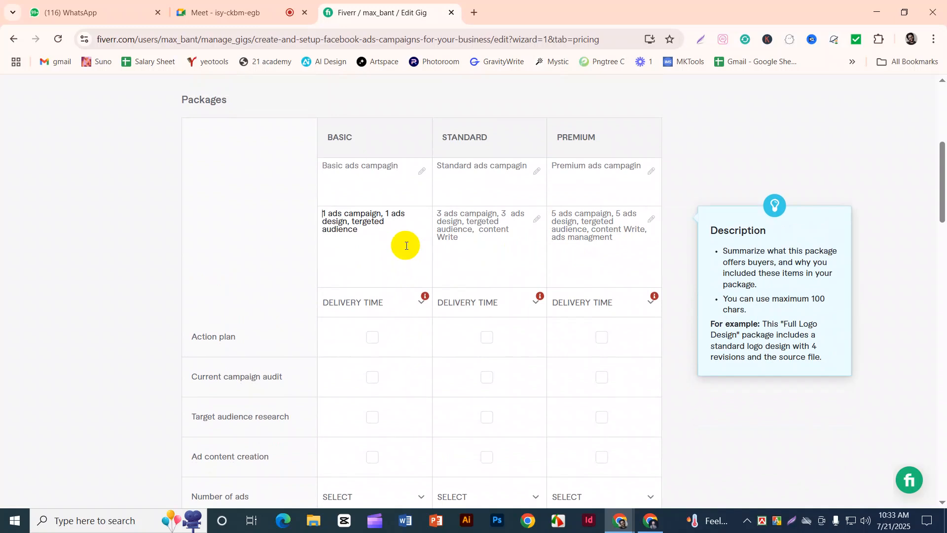
- Set the delivery time to 3 days for Basic, 5 days for Standard and 7 days for Premium
left_click(422, 302)
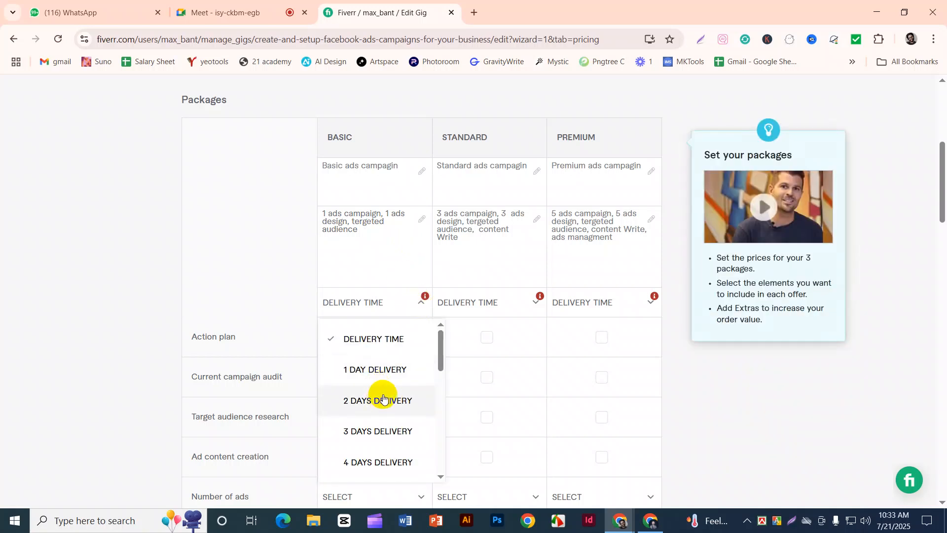
left_click(376, 430)
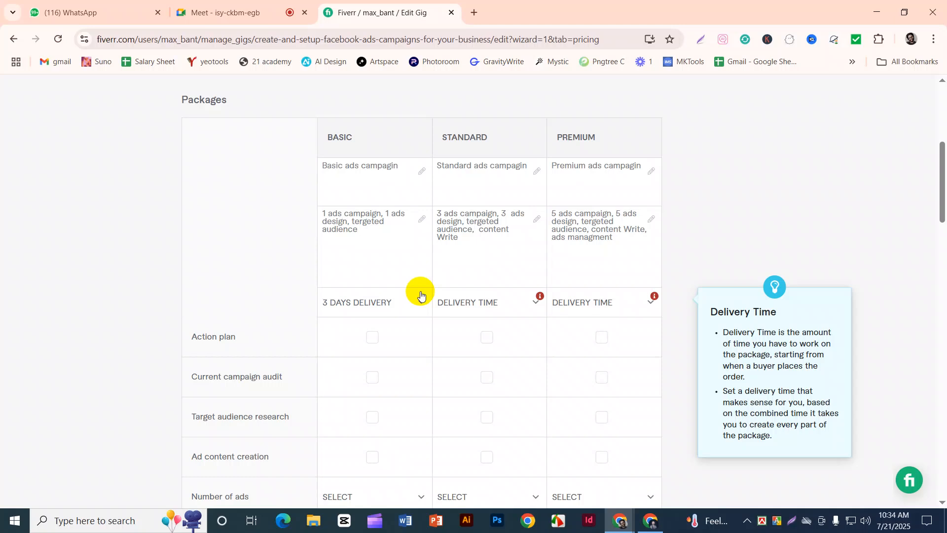
left_click(527, 303)
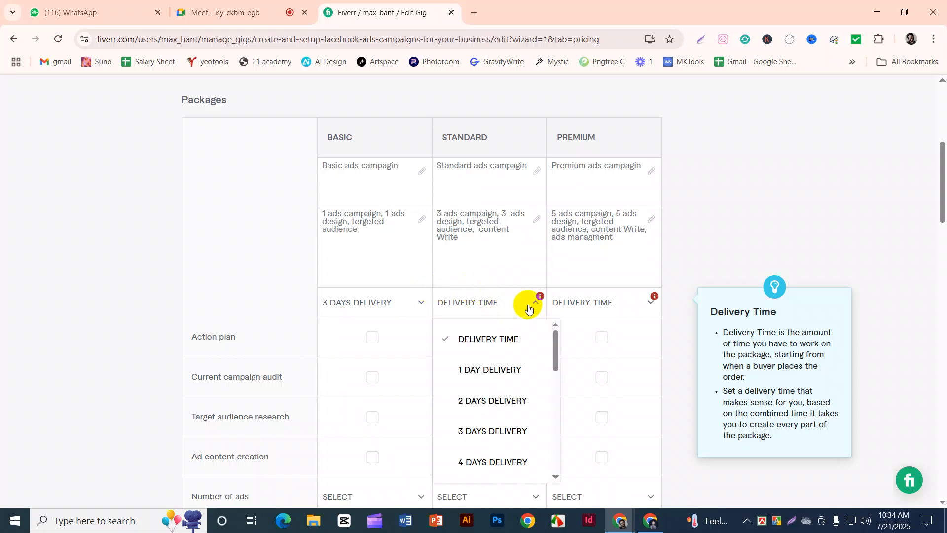
scroll(479, 442, "down", 1)
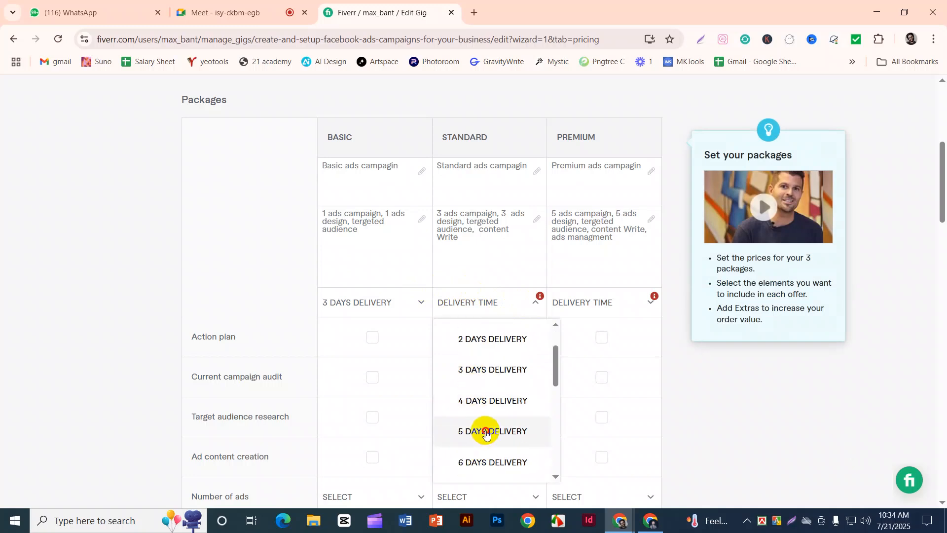
left_click(480, 431)
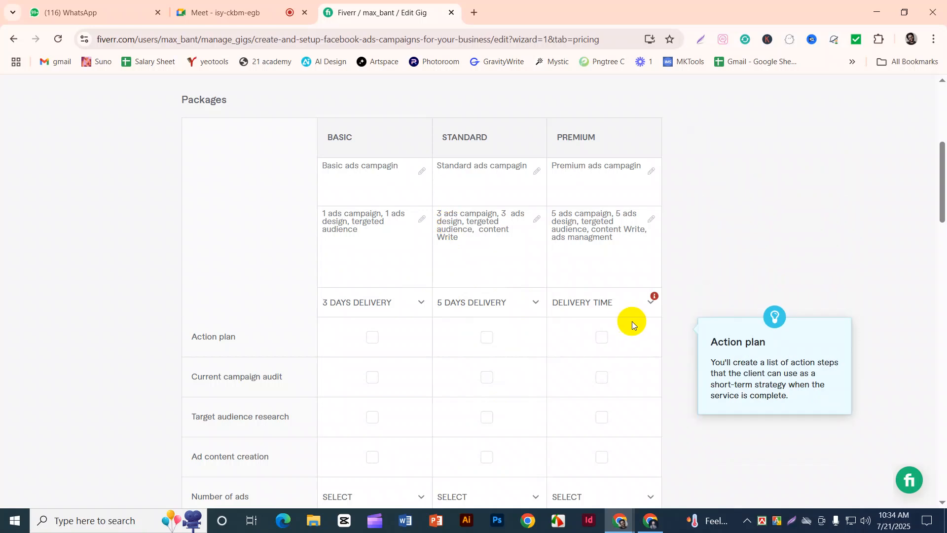
left_click(649, 302)
scroll(575, 436, "down", 2)
scroll(576, 437, "down", 2)
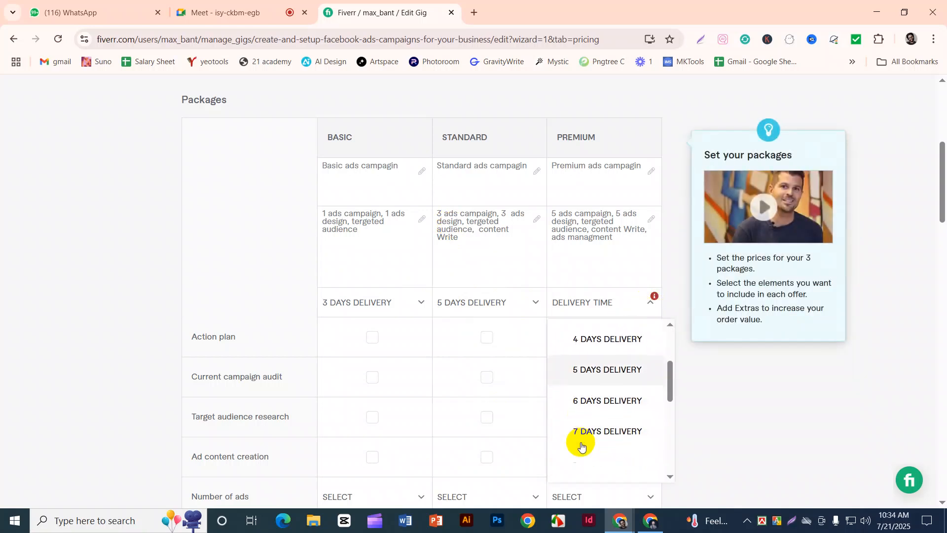
left_click(585, 430)
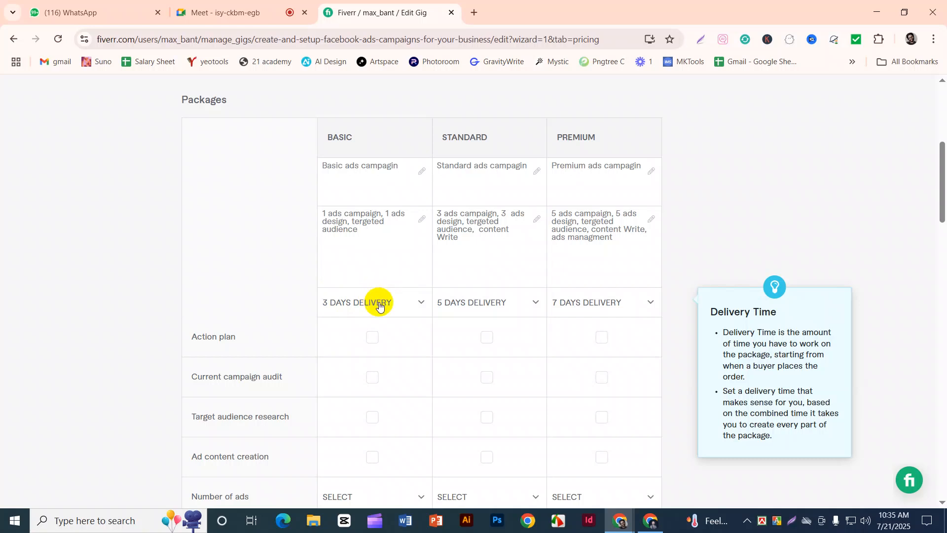
- Include the action plan in the Basic, Standard and Premium packages
scroll(375, 297, "down", 1)
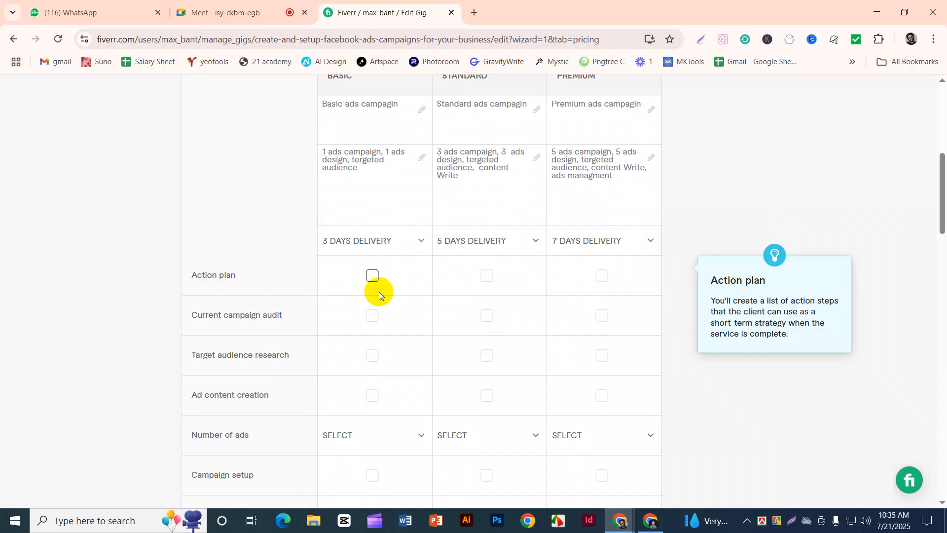
left_click(373, 275)
left_click(485, 277)
left_click(601, 277)
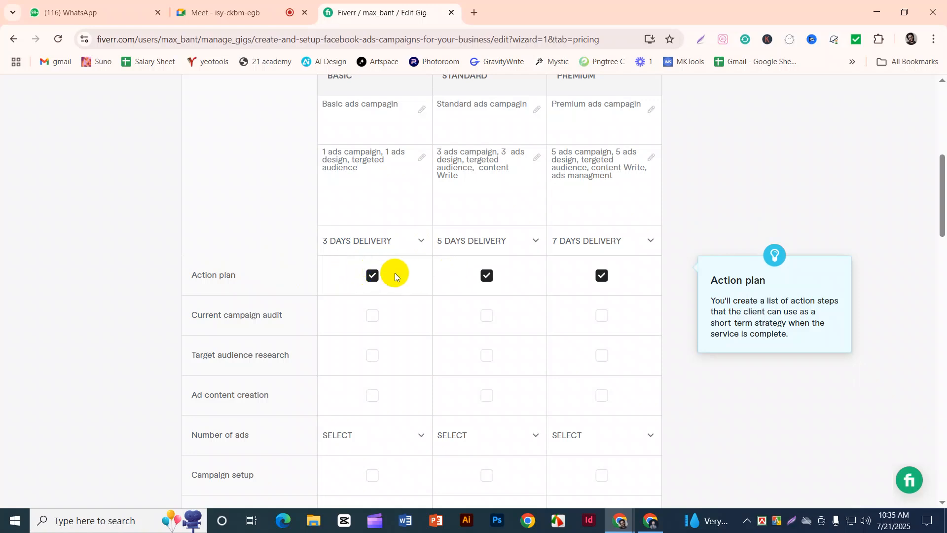
- Include the current campaign audit and target audience research in all three packages
scroll(346, 301, "down", 1)
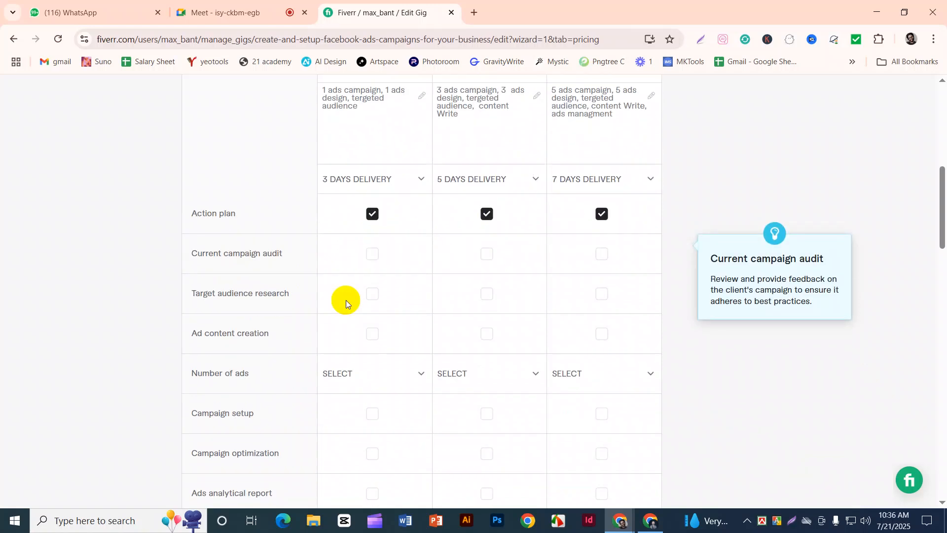
left_click(371, 253)
left_click(486, 254)
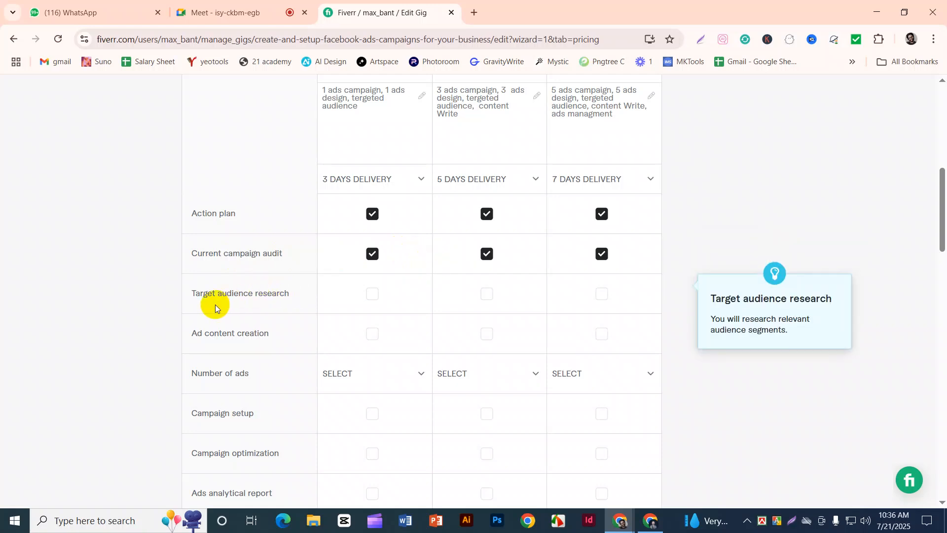
left_click(373, 293)
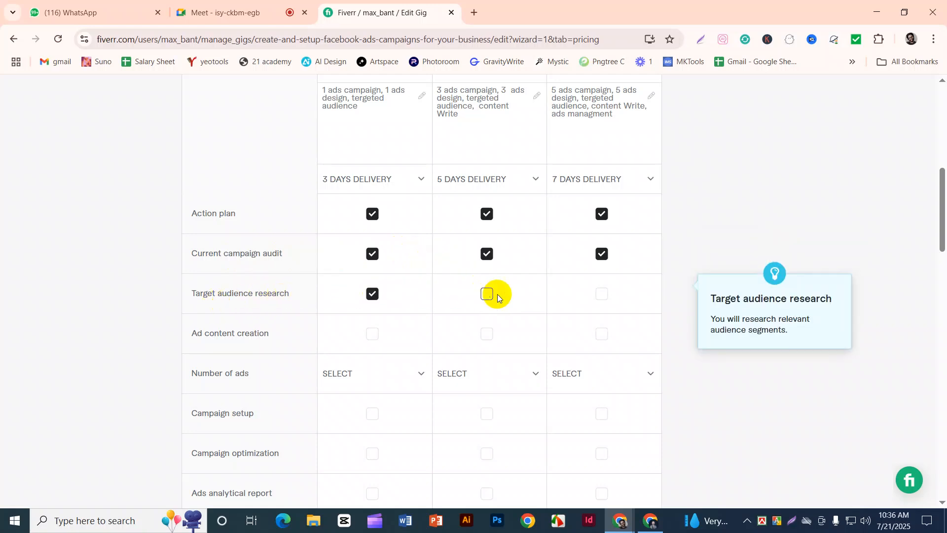
left_click(590, 300)
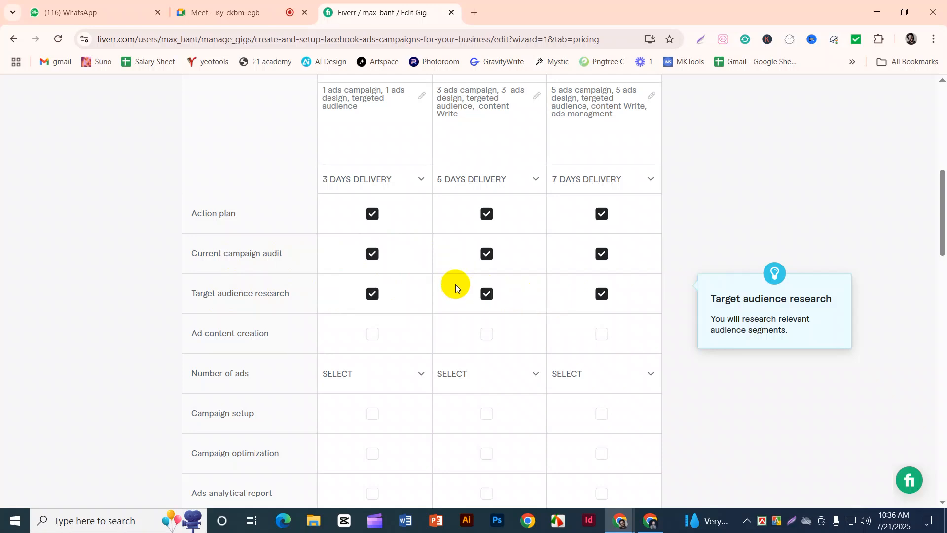
- Check the Basic package description against the ad content creation option
scroll(266, 308, "down", 1)
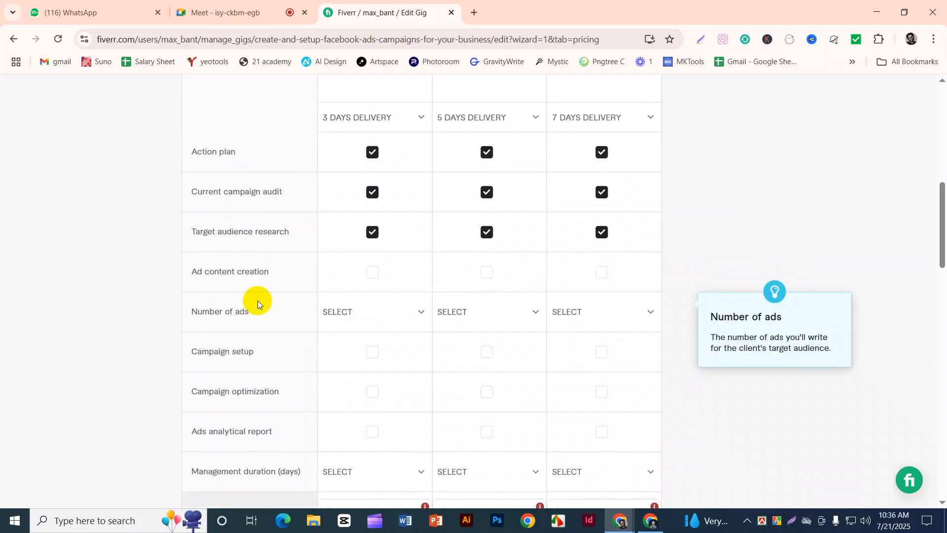
scroll(353, 273, "up", 3)
left_click_drag(355, 273, 321, 215)
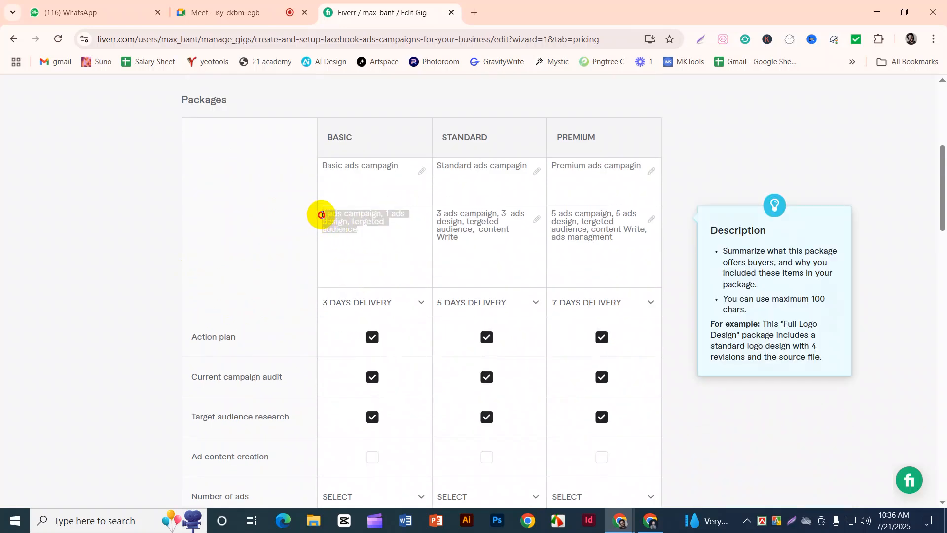
scroll(375, 261, "down", 2)
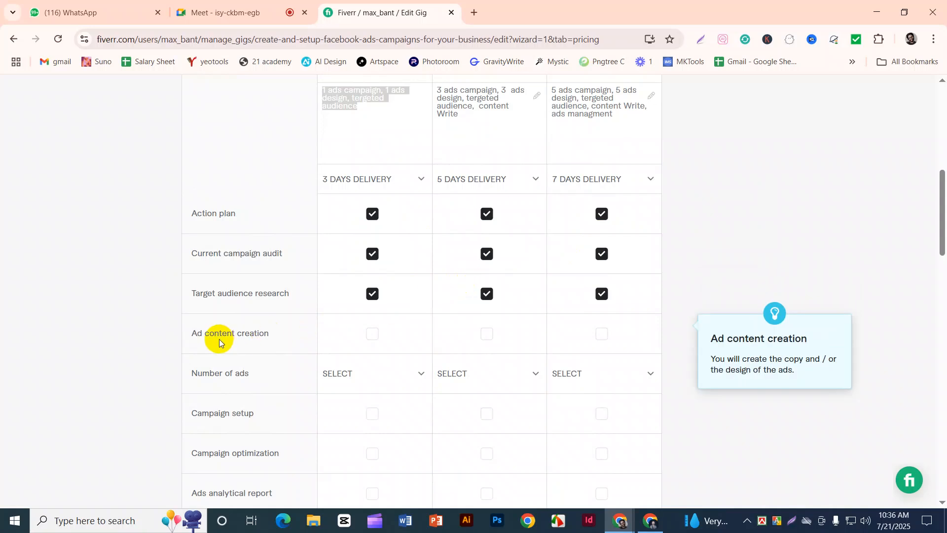
scroll(383, 329, "up", 3)
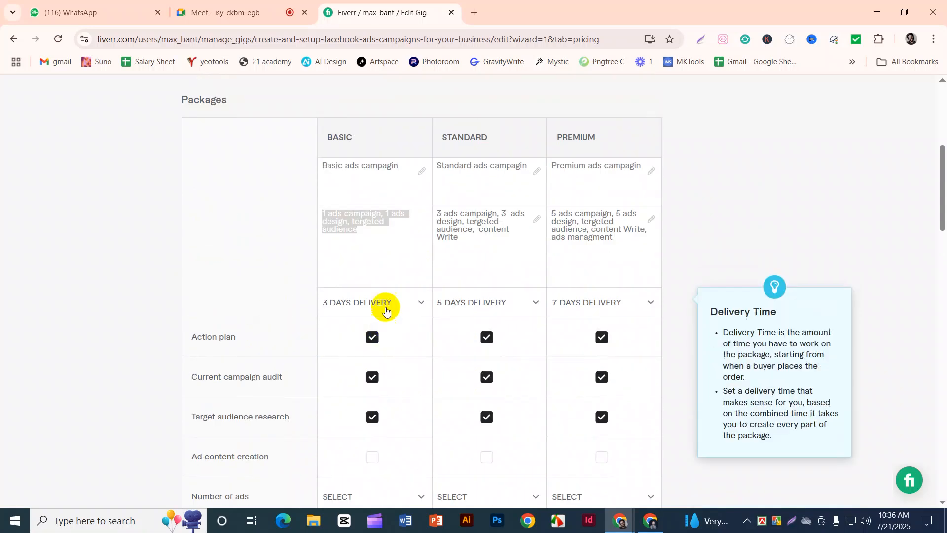
left_click_drag(378, 238, 331, 221)
left_click(366, 232)
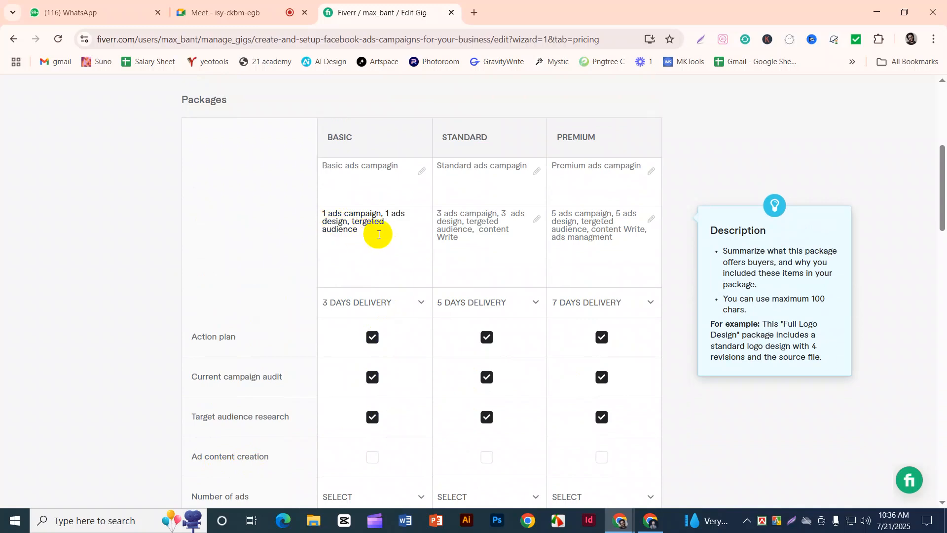
- Include ad content creation in the Standard and Premium packages only, leaving it out of Basic
scroll(375, 232, "down", 3)
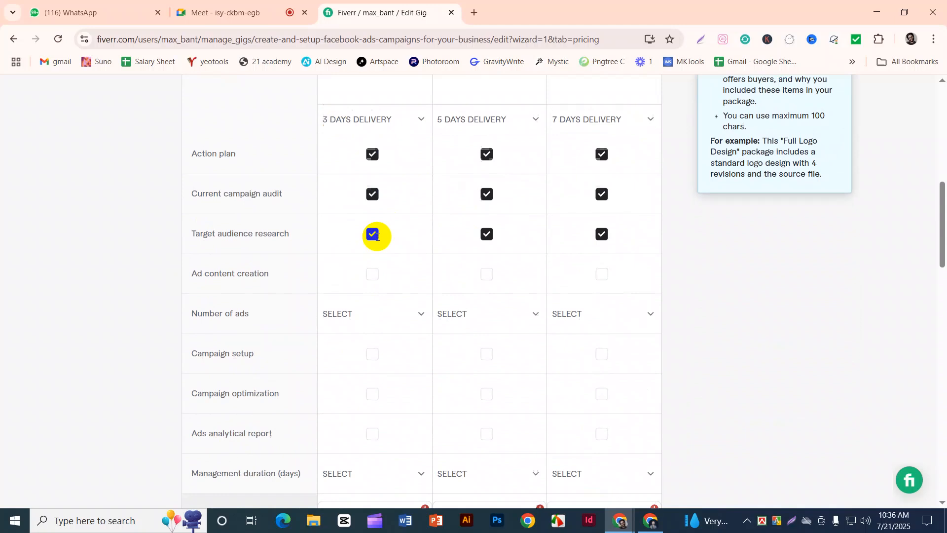
left_click(375, 274)
left_click(376, 274)
left_click(374, 274)
left_click(485, 274)
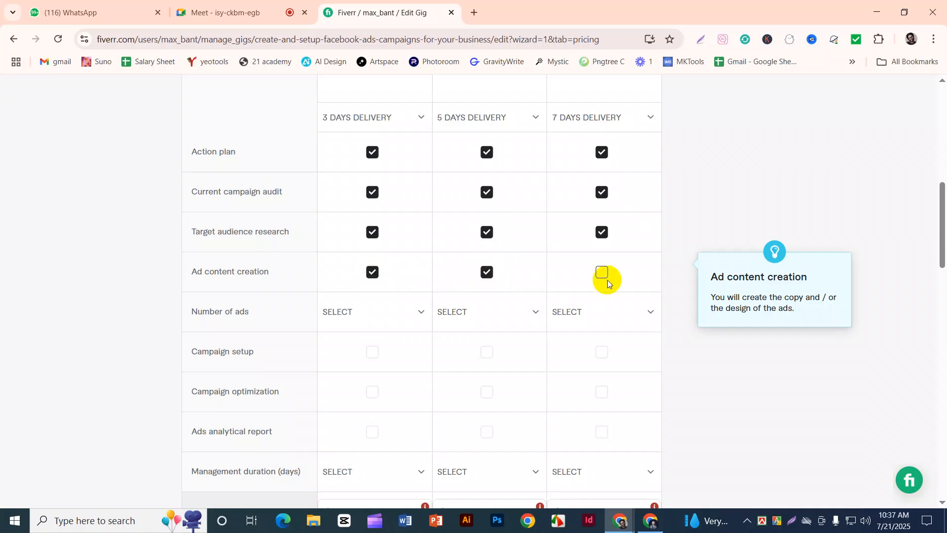
left_click(605, 281)
left_click(373, 272)
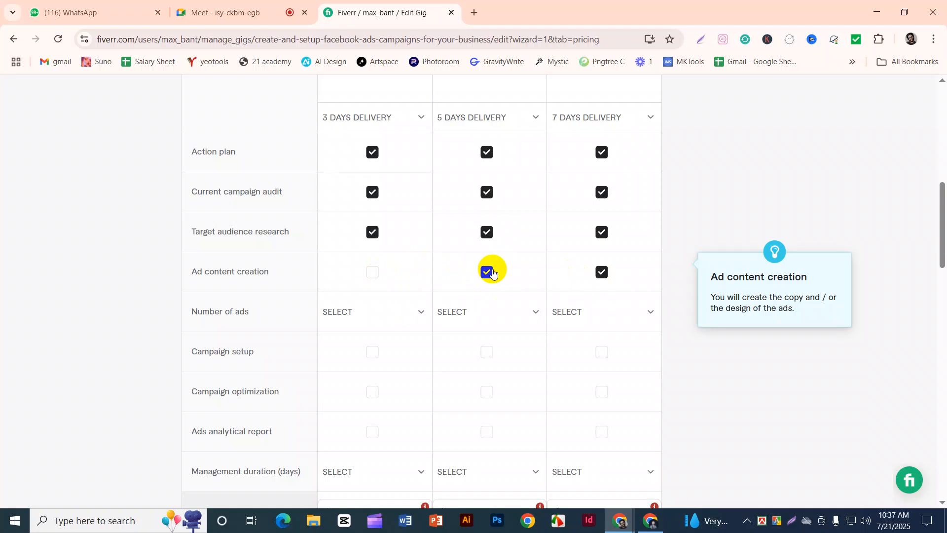
- Reread the Basic package description and compare it with the feature rows, down to the number of ads
scroll(367, 275, "up", 6)
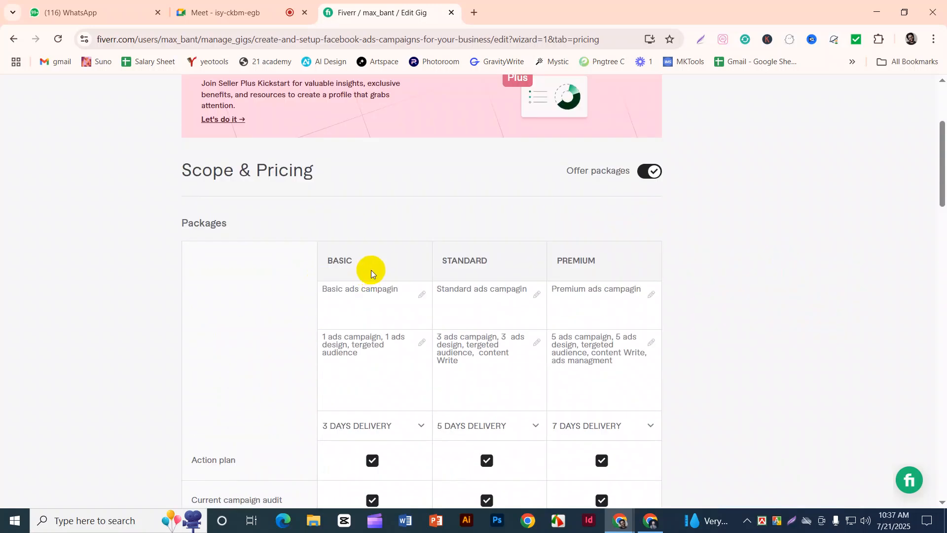
scroll(371, 270, "down", 2)
left_click(350, 231)
left_click_drag(350, 231, 337, 226)
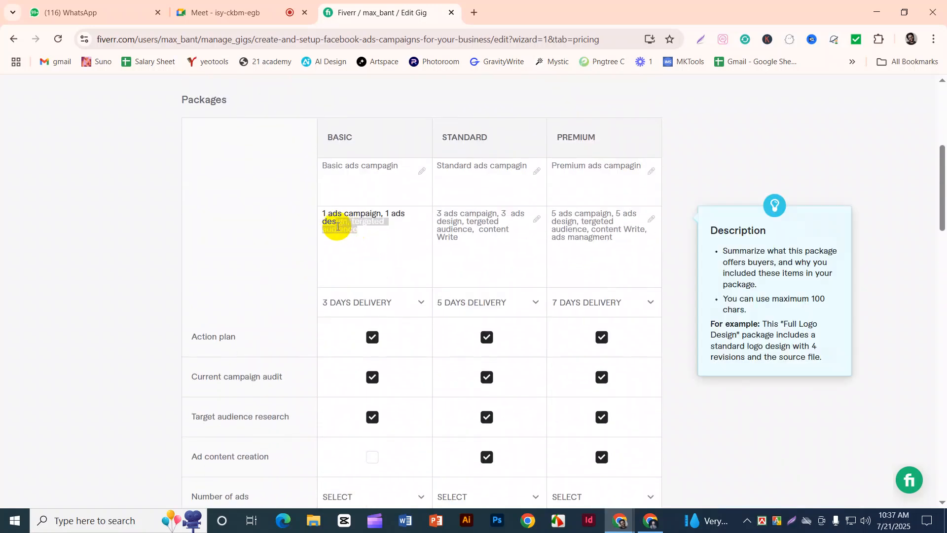
left_click(391, 233)
left_click_drag(391, 233, 313, 203)
scroll(377, 294, "down", 5)
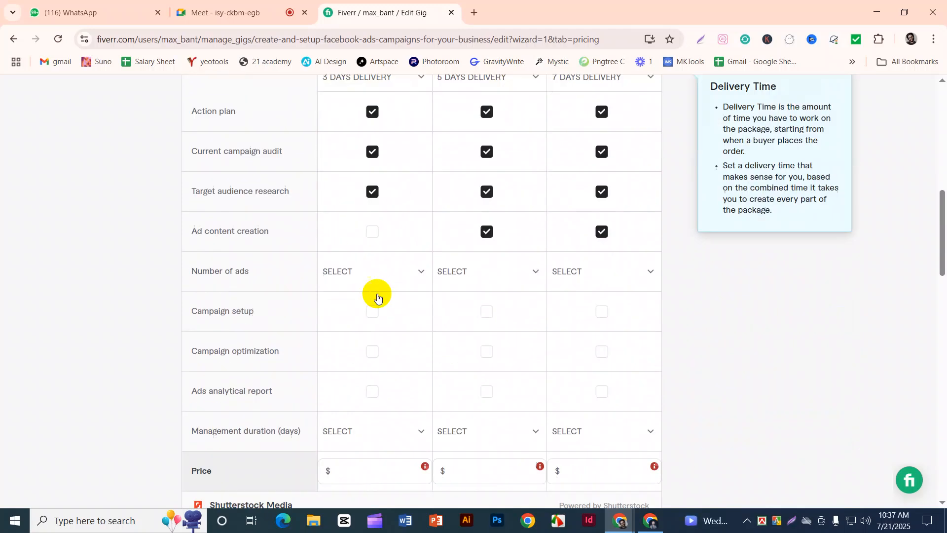
scroll(370, 296, "up", 5)
left_click(370, 234)
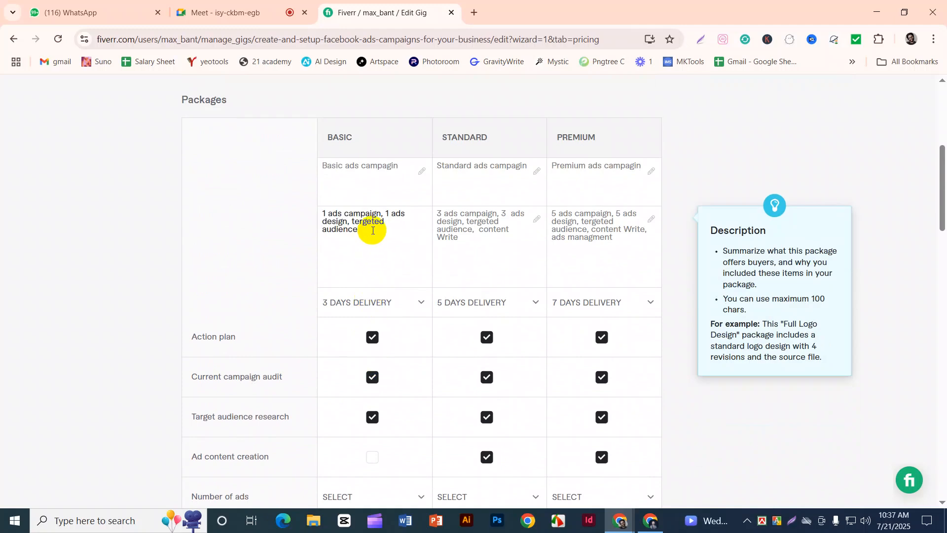
scroll(374, 234, "down", 4)
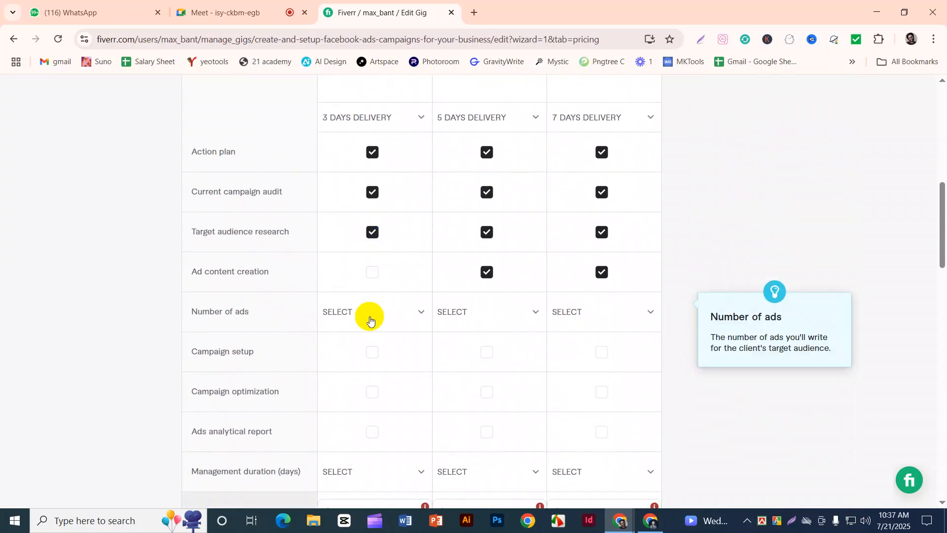
- Include ad content creation in the Basic package and keep its action plan included
left_click(372, 272)
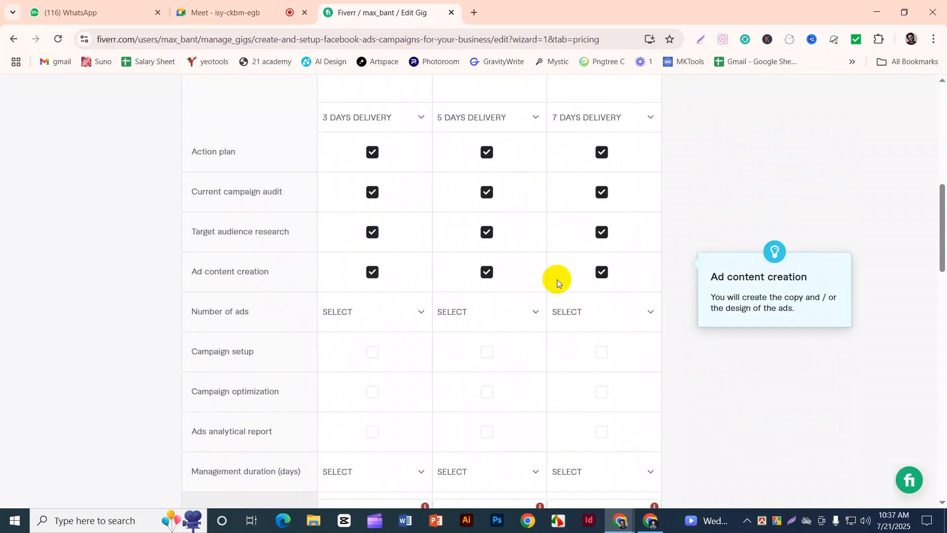
scroll(423, 307, "up", 1)
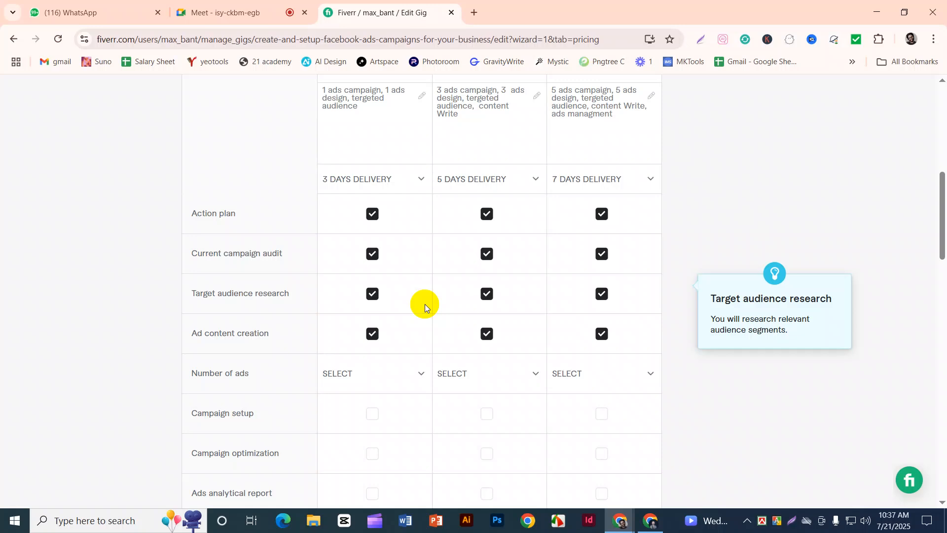
left_click(373, 215)
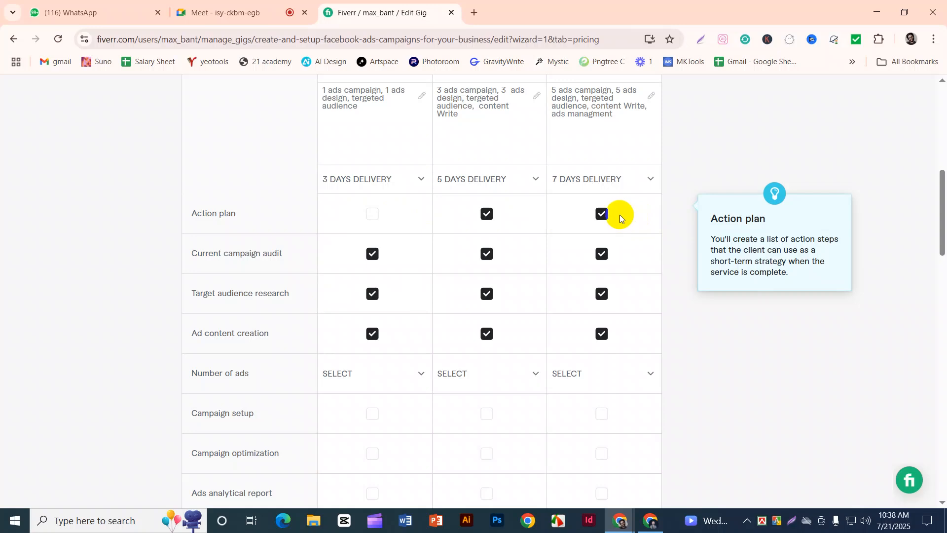
left_click(375, 216)
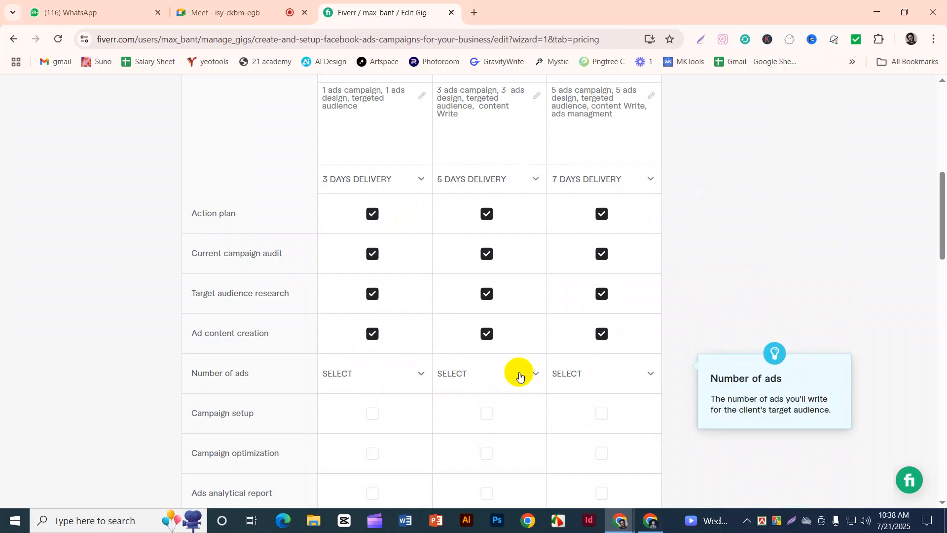
- Set the number of ads to 1 for Basic, 3 for Standard and 5 for Premium
scroll(523, 375, "up", 3)
scroll(528, 375, "down", 1)
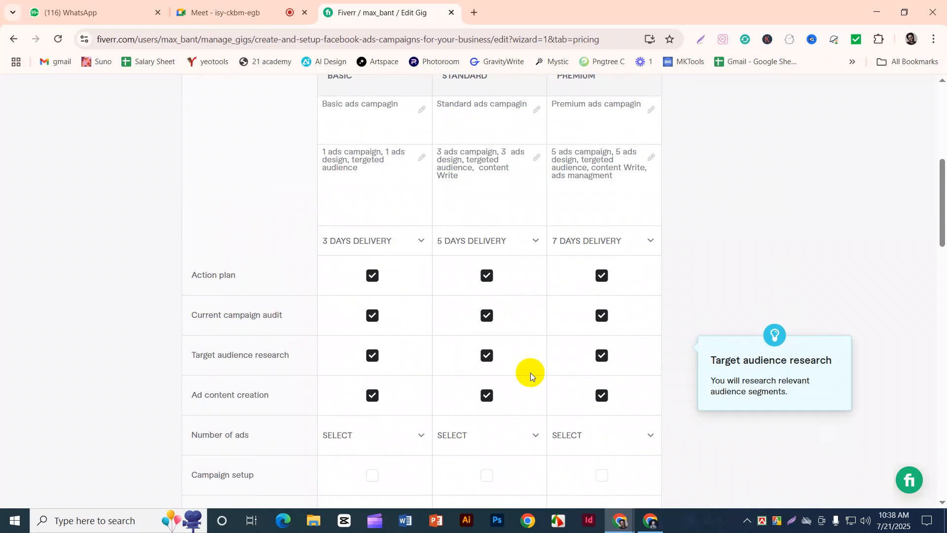
scroll(542, 360, "down", 2)
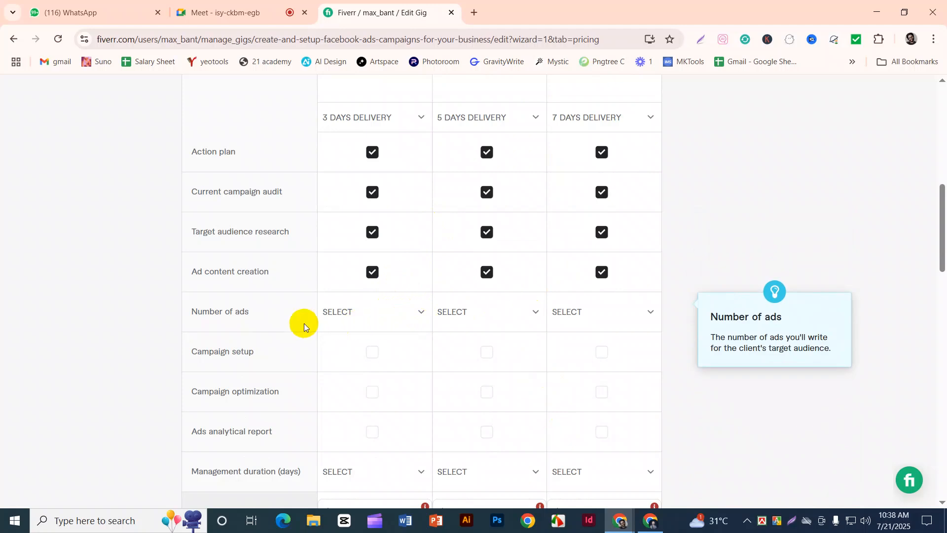
left_click(418, 315)
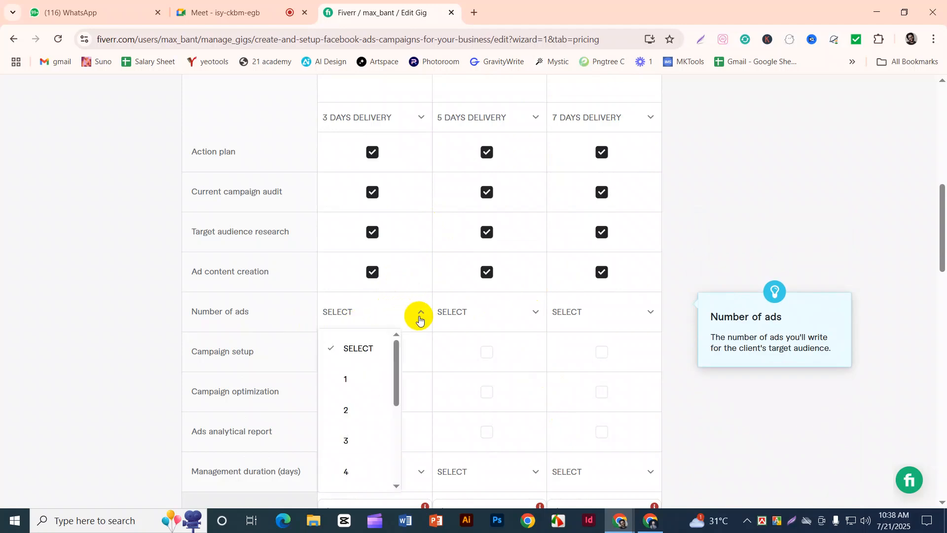
left_click(355, 379)
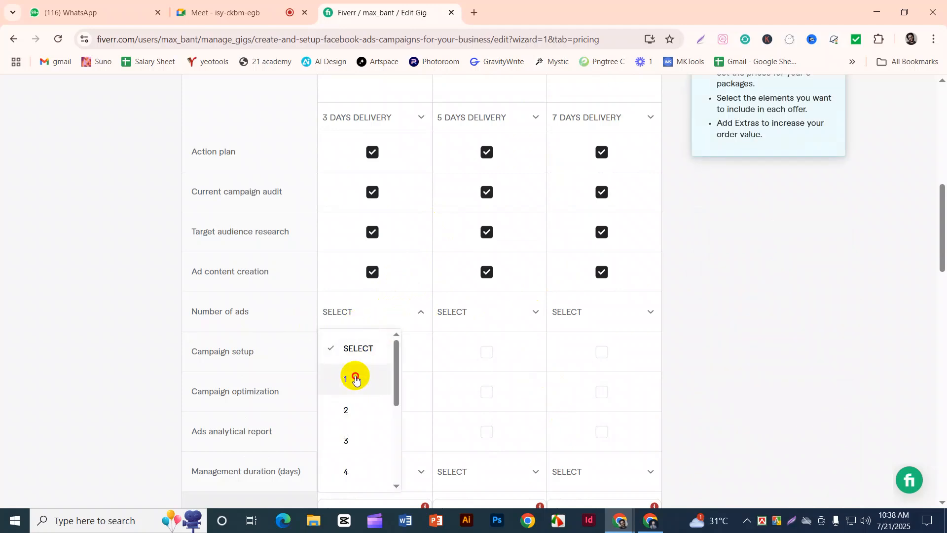
left_click(527, 313)
left_click(456, 440)
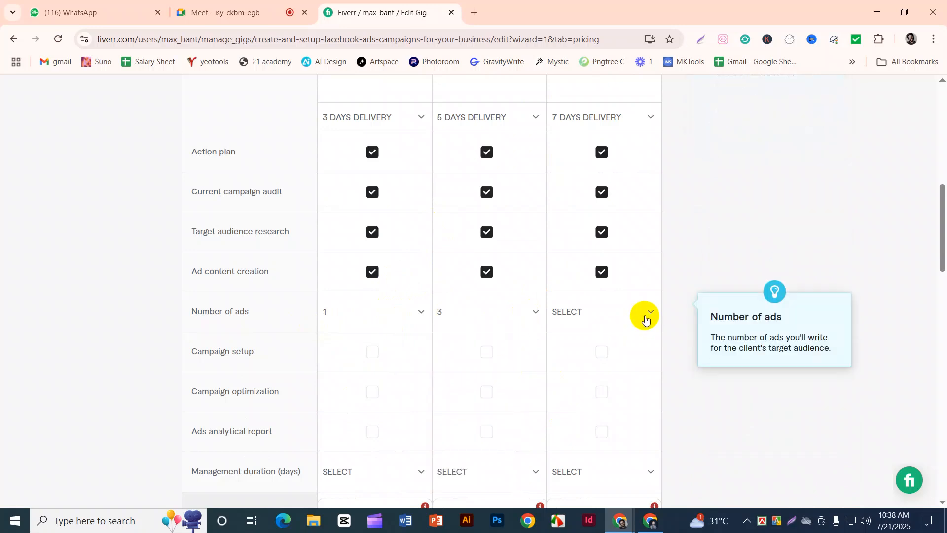
left_click(643, 313)
scroll(567, 455, "down", 2)
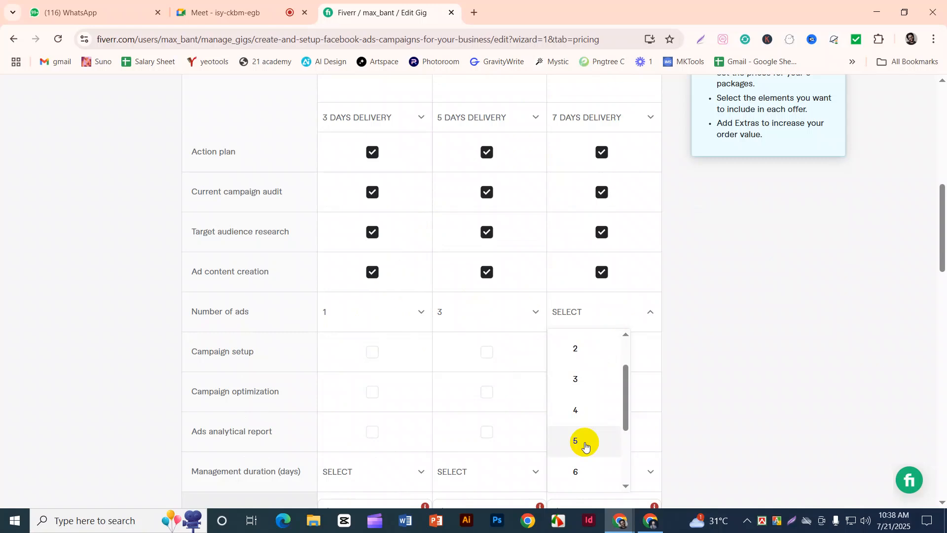
left_click(585, 446)
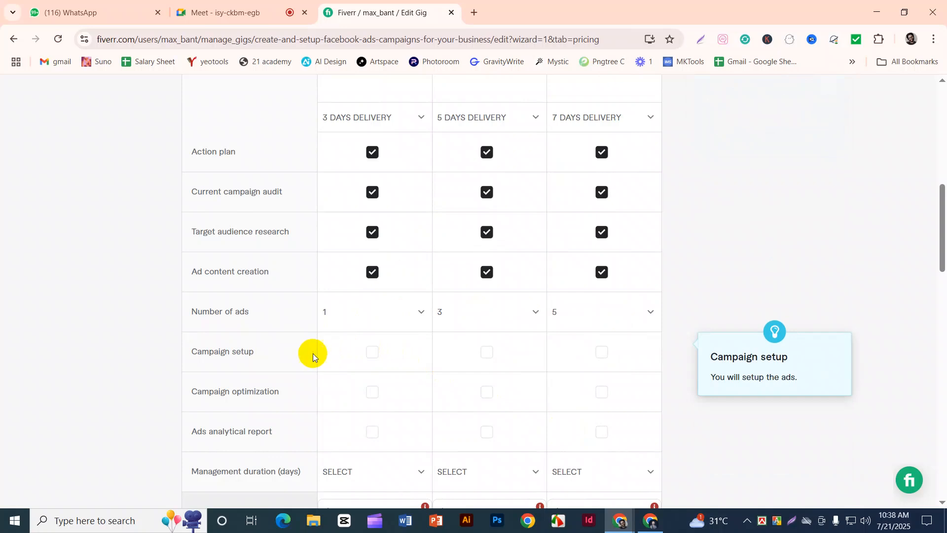
- Include campaign setup and campaign optimization in the Basic, Standard and Premium packages
left_click(372, 355)
left_click(486, 353)
left_click(601, 354)
scroll(368, 365, "down", 1)
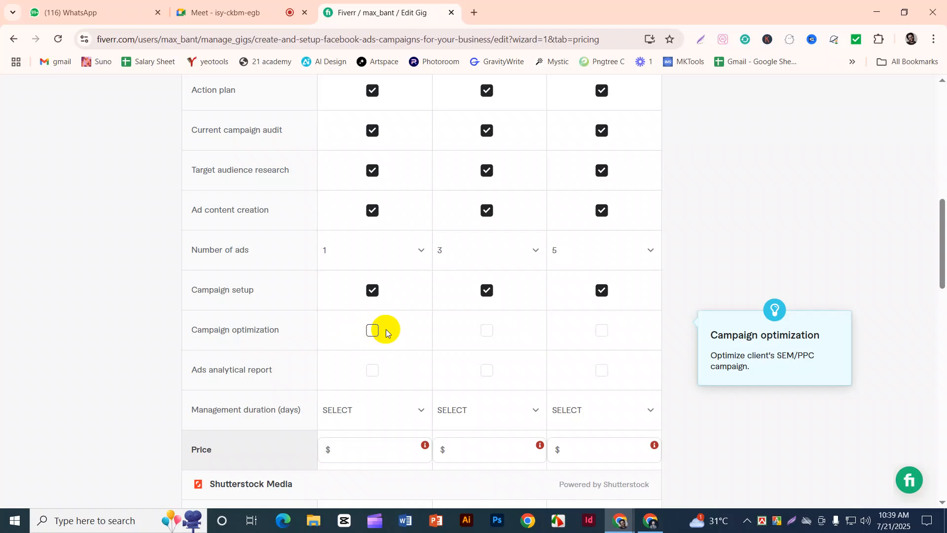
left_click(372, 330)
left_click(486, 331)
left_click(598, 329)
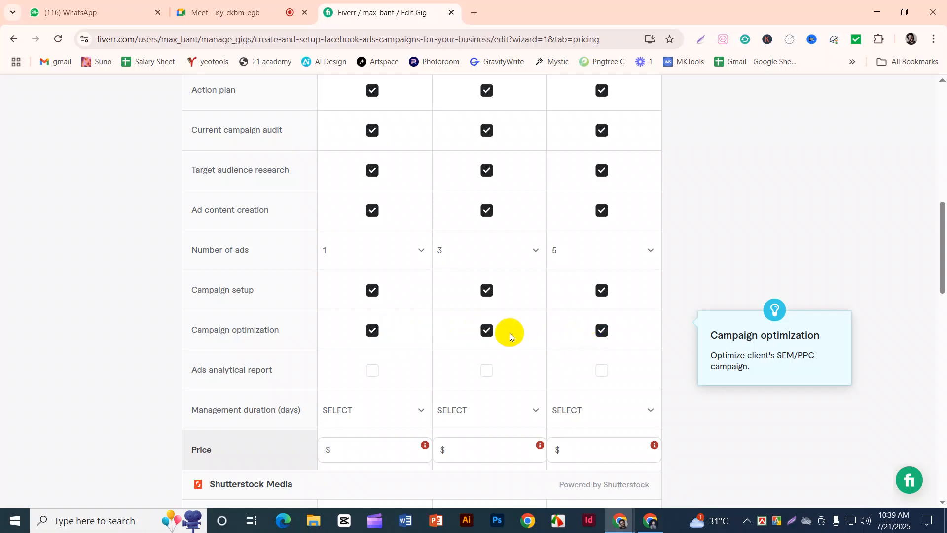
- Include the ads analytical report in all three packages
scroll(511, 333, "down", 1)
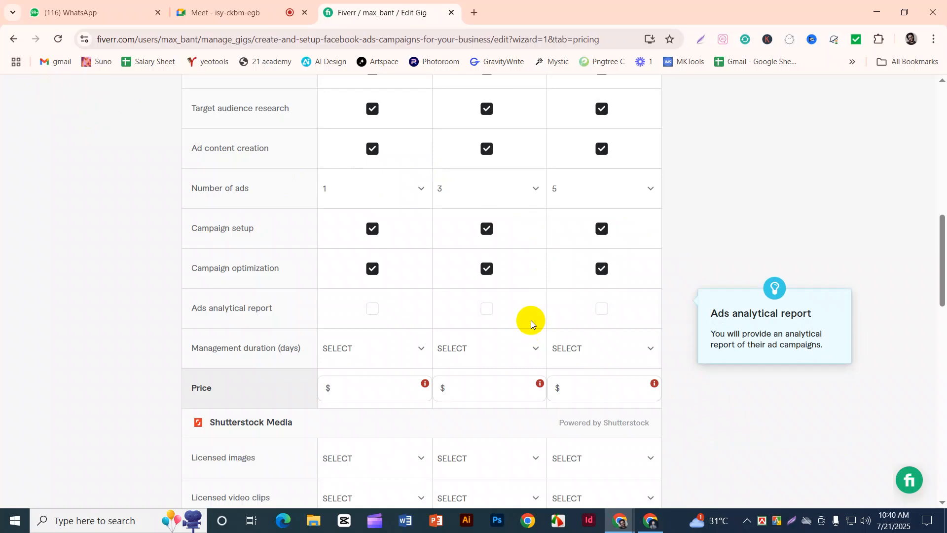
left_click(372, 309)
left_click(486, 309)
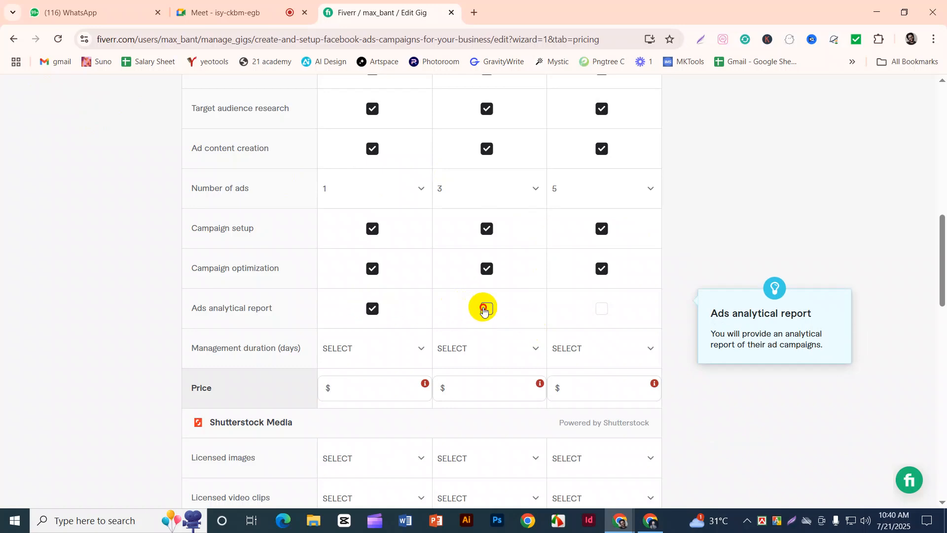
left_click(601, 308)
- Check the packages' delivery times and set the Basic package's management duration to 3 days
scroll(448, 315, "down", 2)
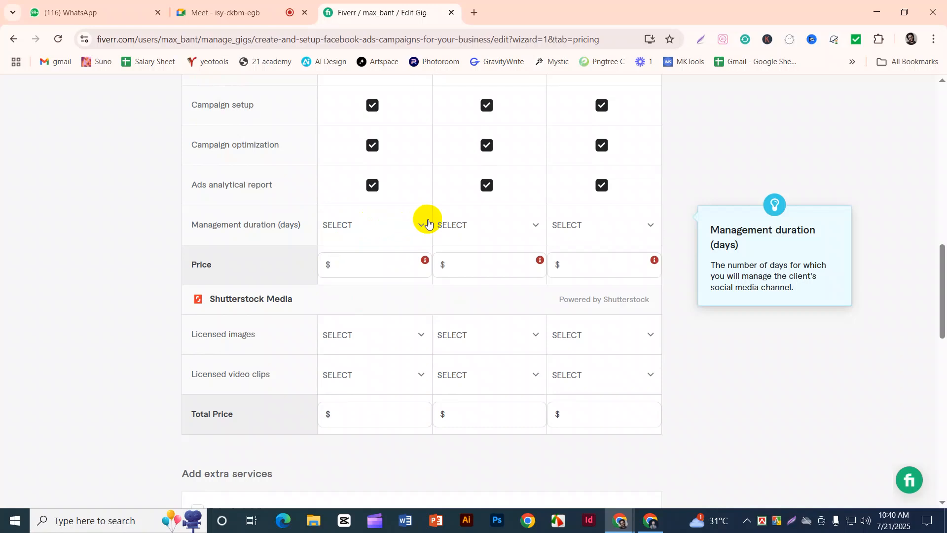
scroll(428, 223, "up", 6)
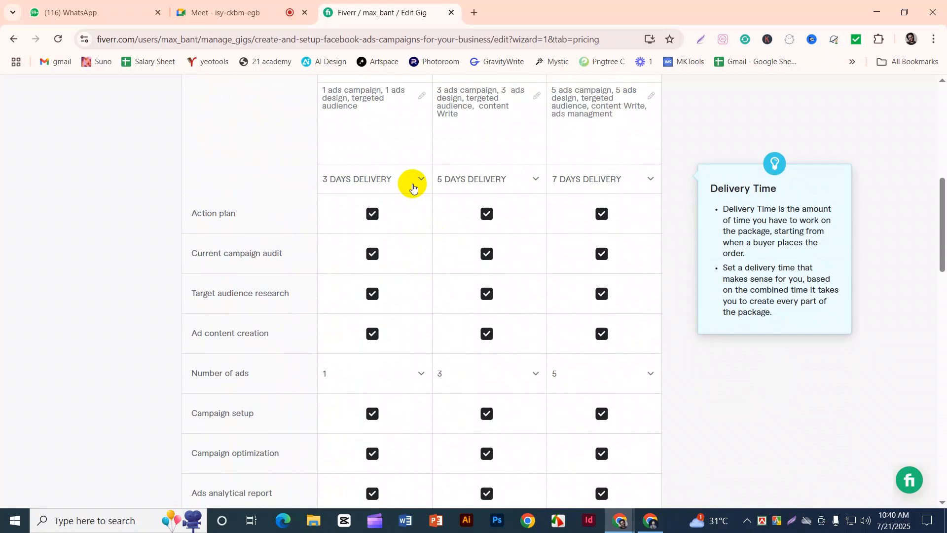
scroll(413, 187, "down", 6)
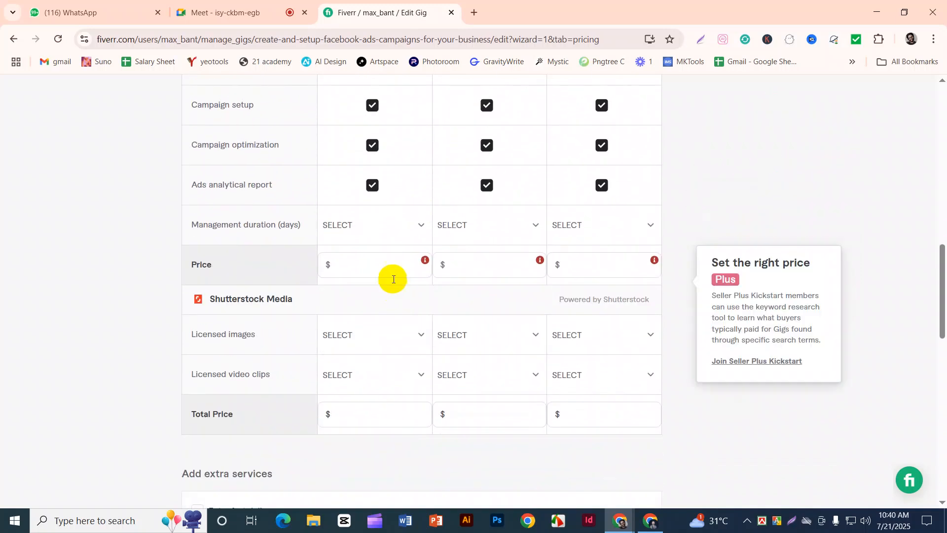
left_click(421, 227)
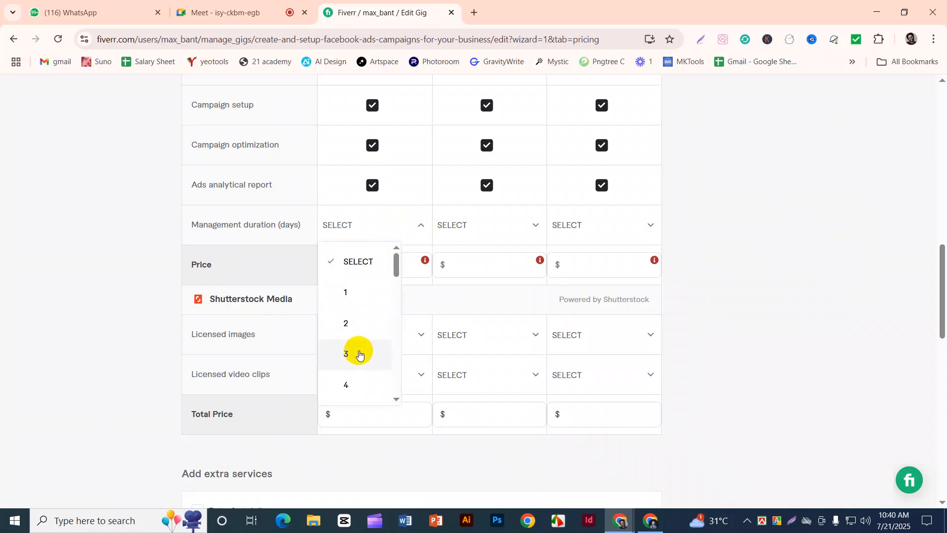
left_click(360, 353)
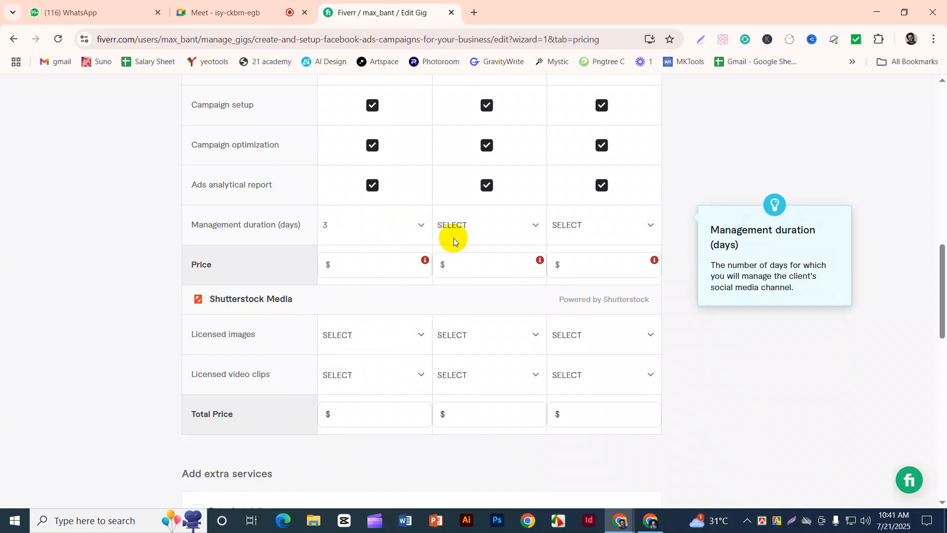
- Set the Basic package's management duration to 2 days
left_click(416, 224)
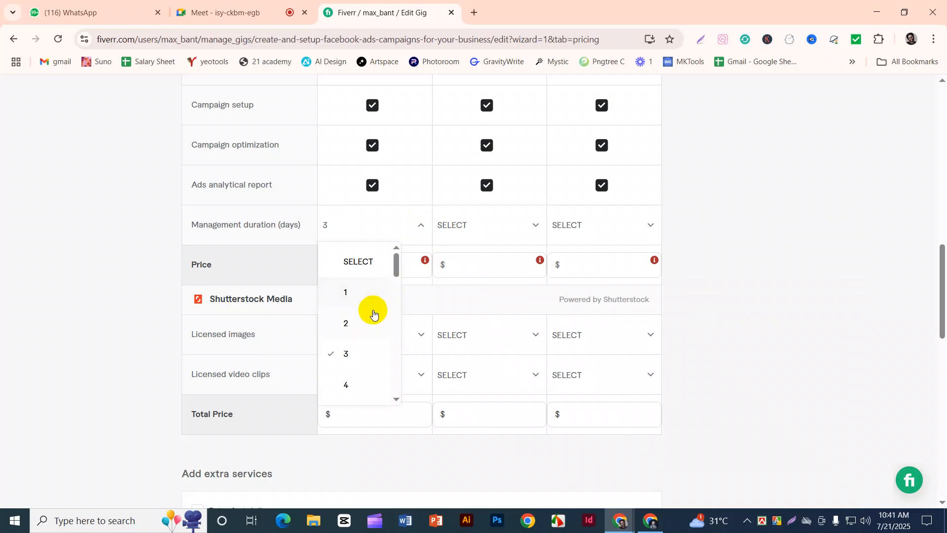
left_click(348, 323)
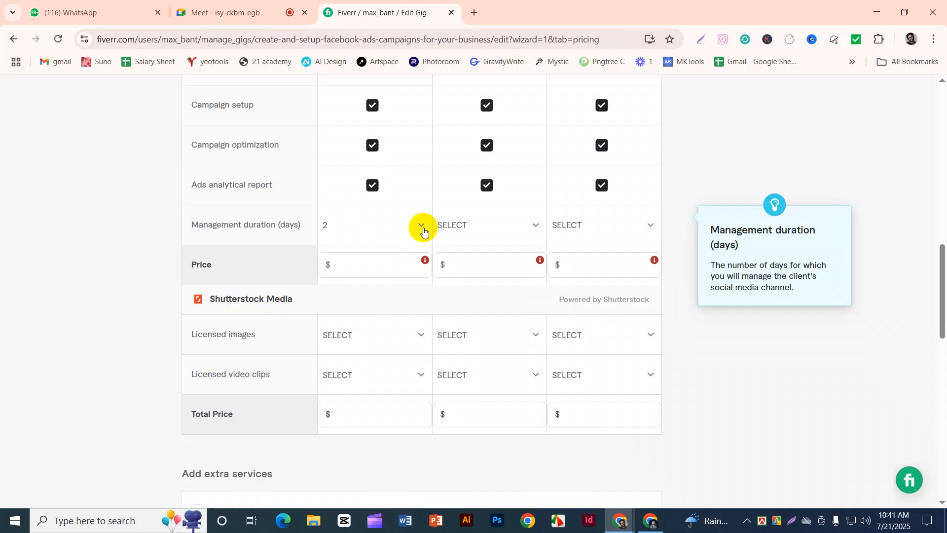
left_click(422, 226)
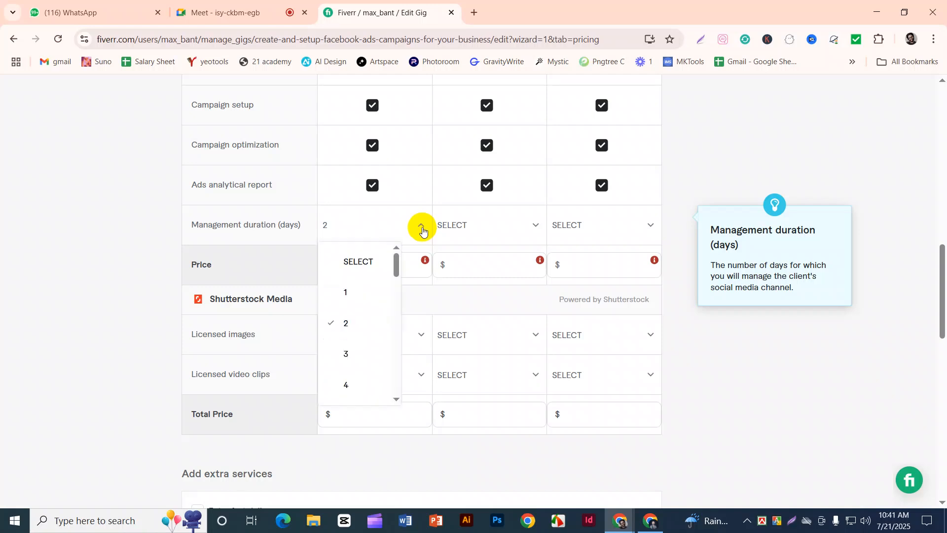
left_click(422, 226)
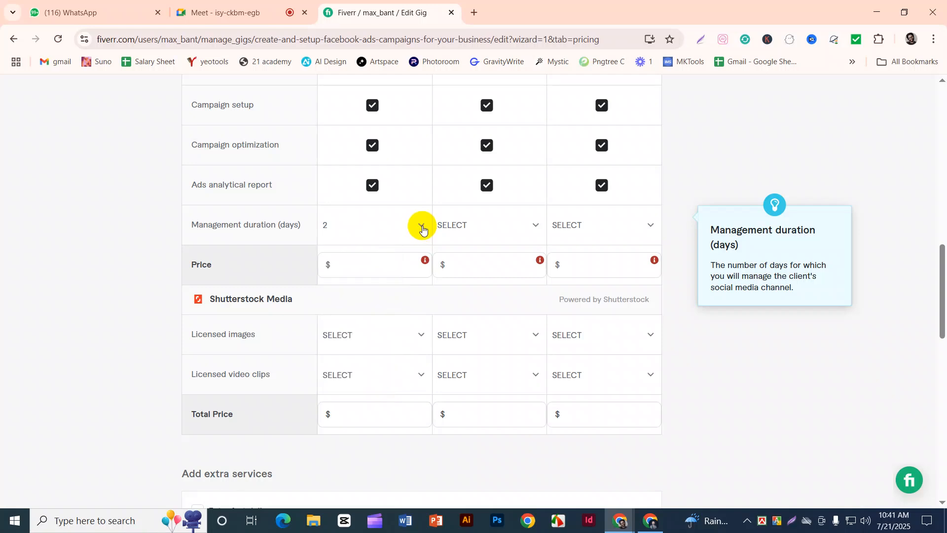
left_click(420, 226)
left_click(364, 326)
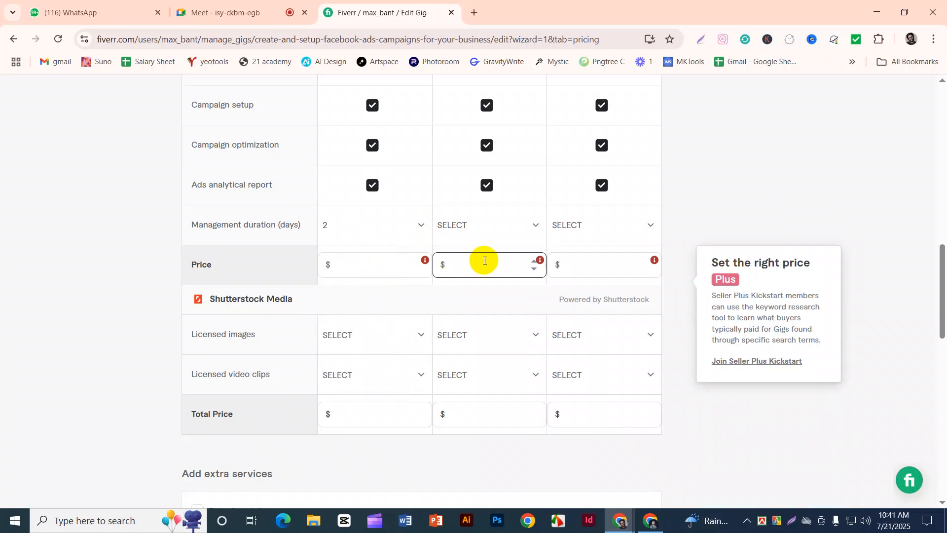
- Set the management duration to 3 days for Standard and 4 days for Premium
left_click(529, 228)
left_click(482, 353)
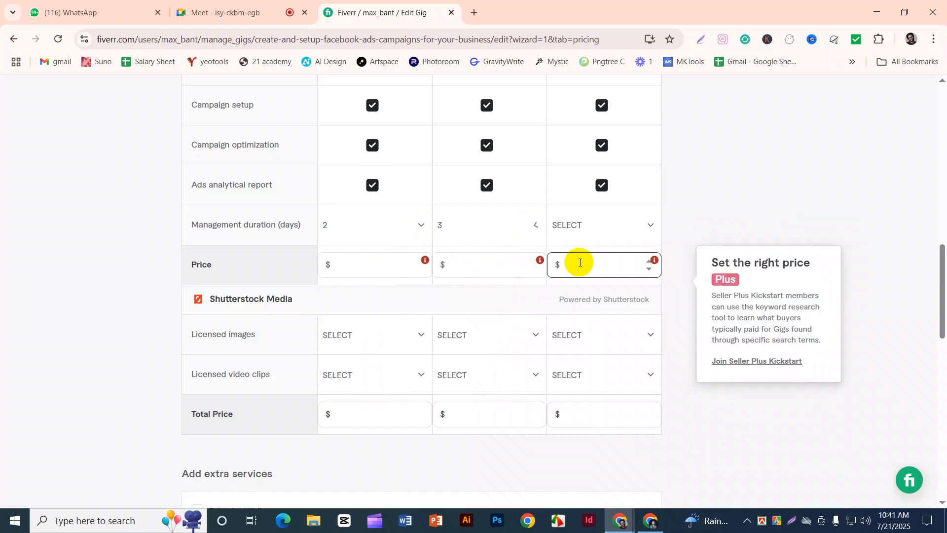
left_click(631, 230)
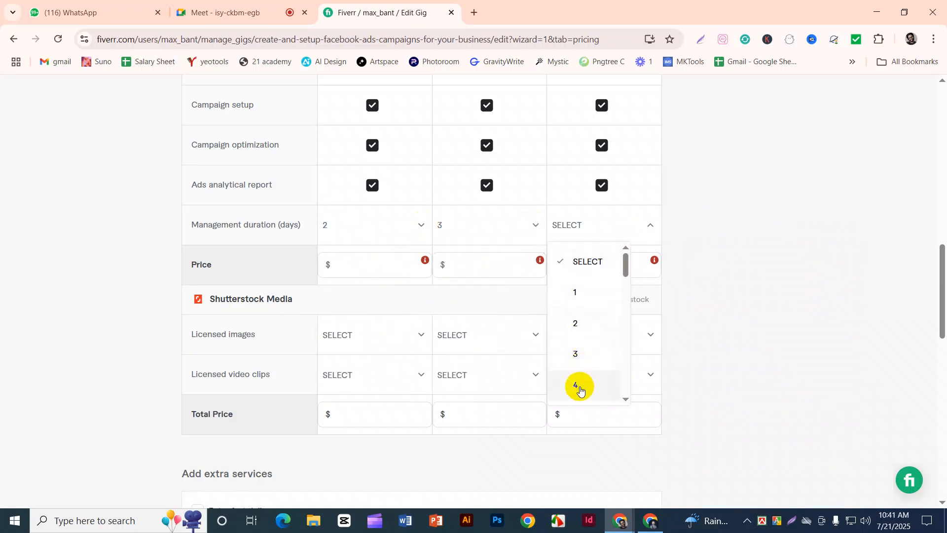
left_click(576, 385)
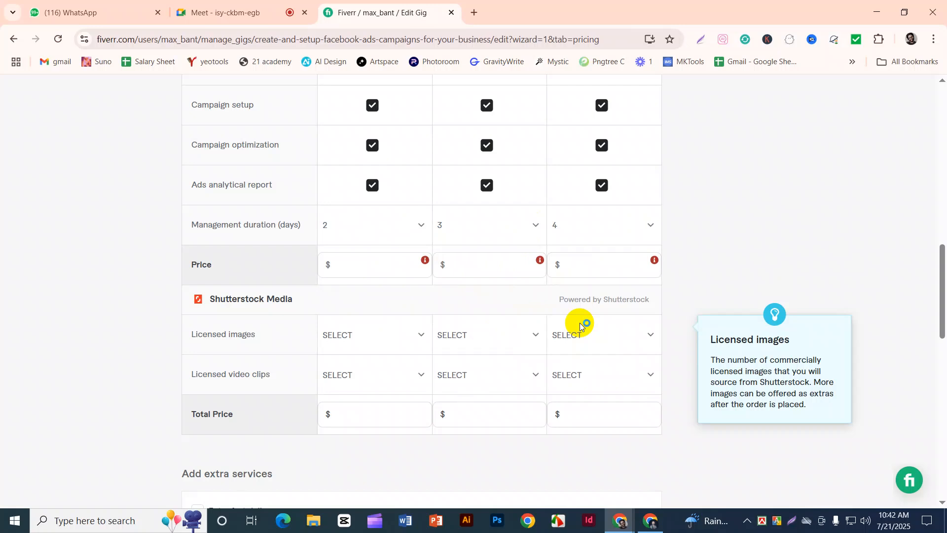
- Review the delivery times, included features and management durations of the three packages
left_click(474, 266)
scroll(450, 259, "down", 1)
left_click(416, 210)
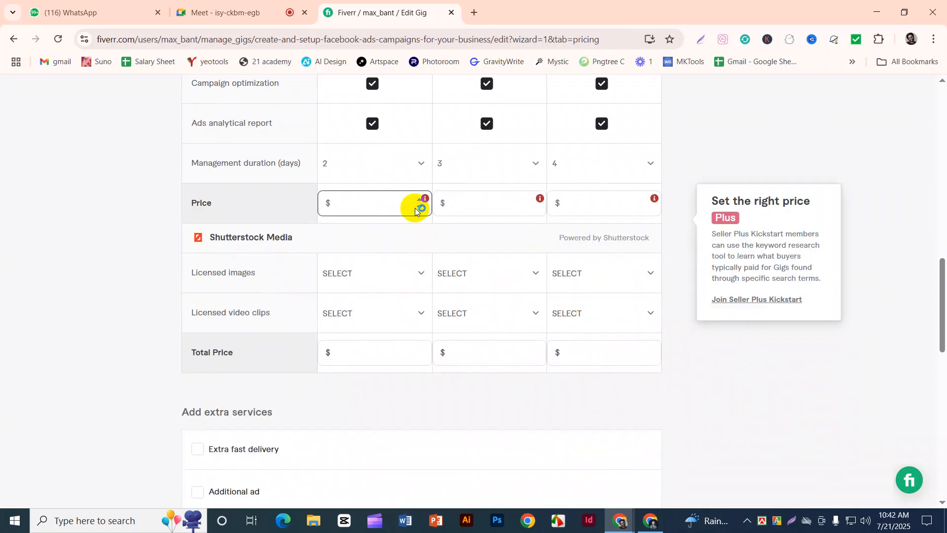
scroll(416, 210, "up", 10)
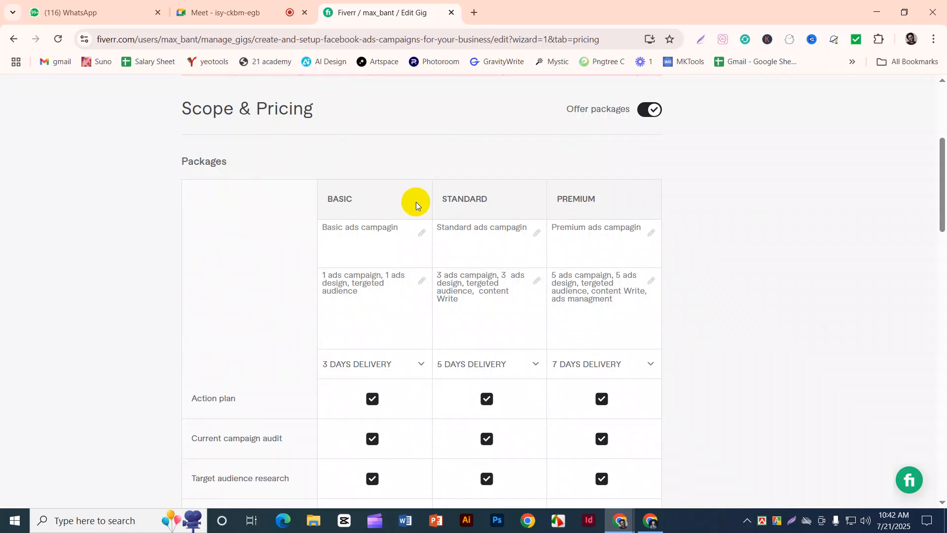
scroll(415, 202, "down", 5)
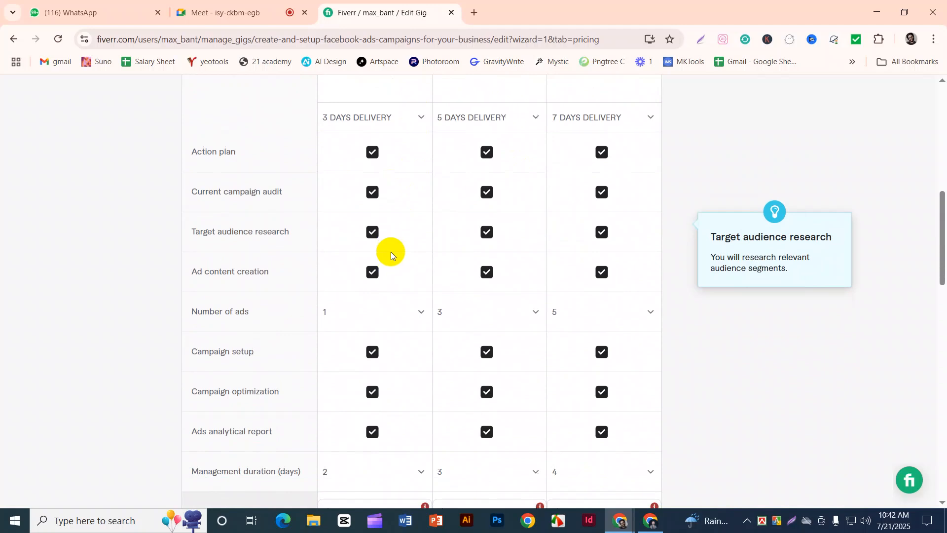
scroll(390, 262, "down", 3)
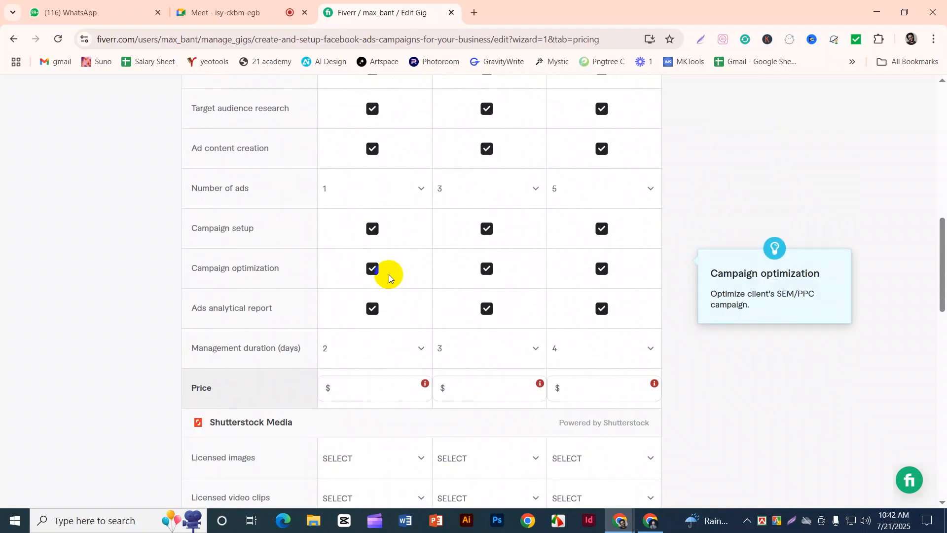
scroll(389, 273, "down", 4)
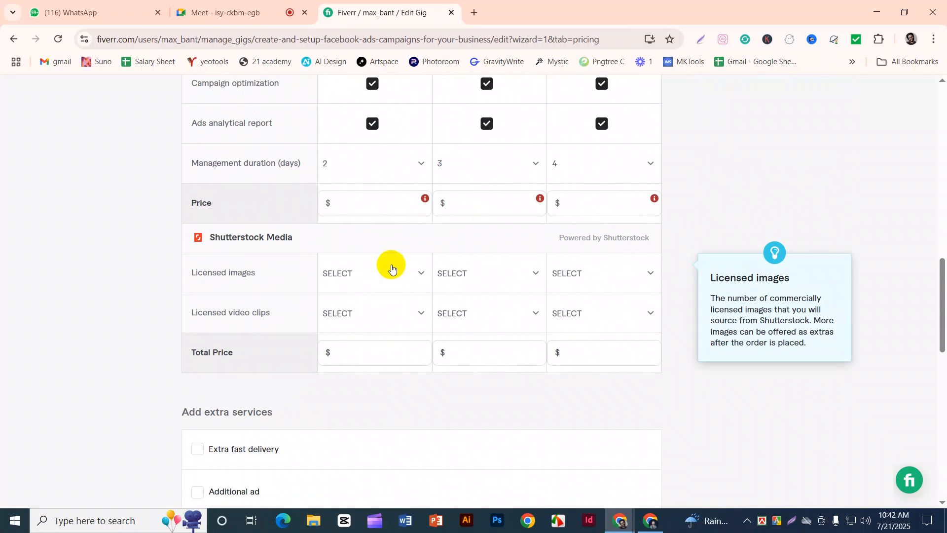
- Set the Basic package's price to $25
left_click(394, 202)
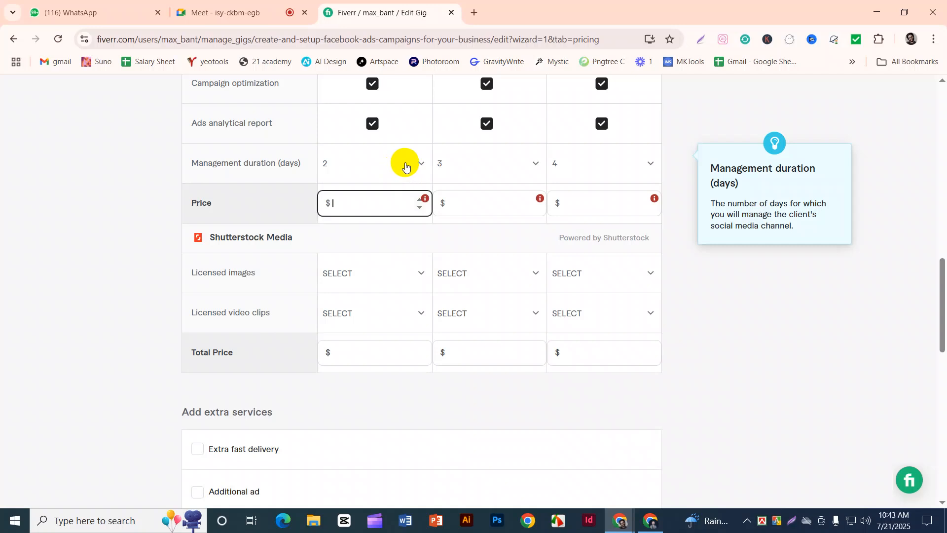
scroll(407, 167, "up", 6)
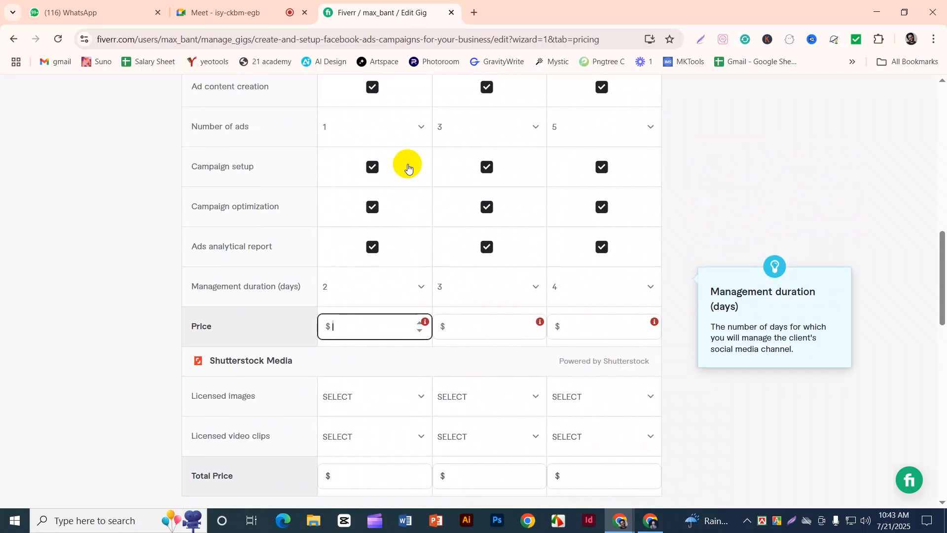
scroll(407, 164, "down", 1)
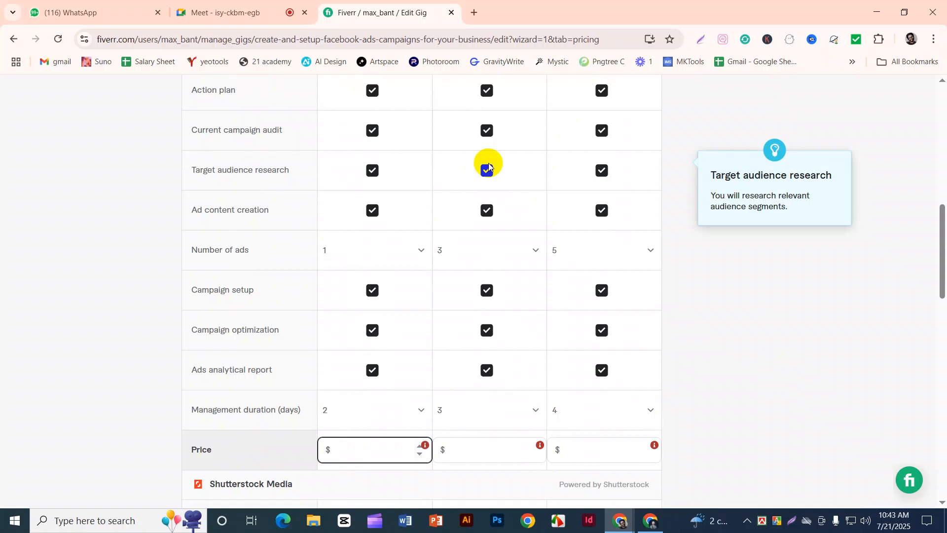
scroll(488, 163, "down", 5)
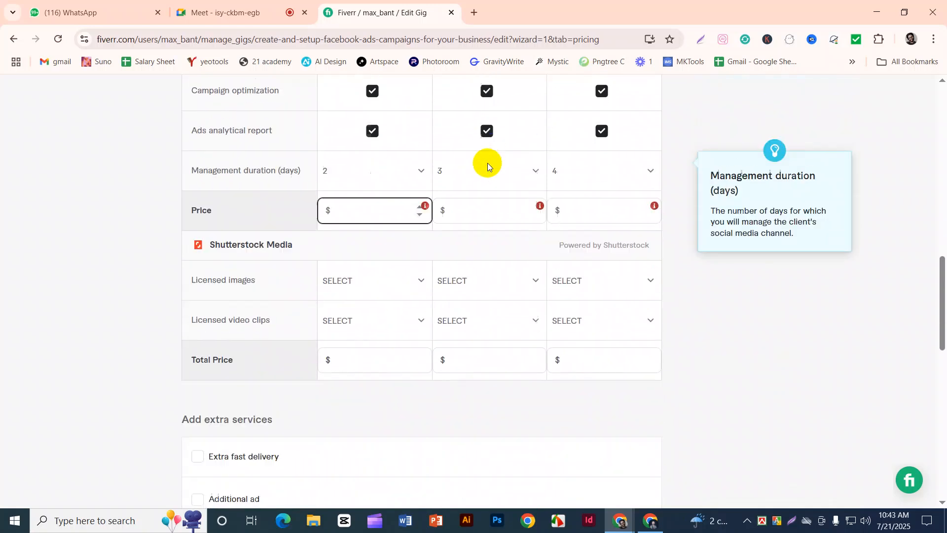
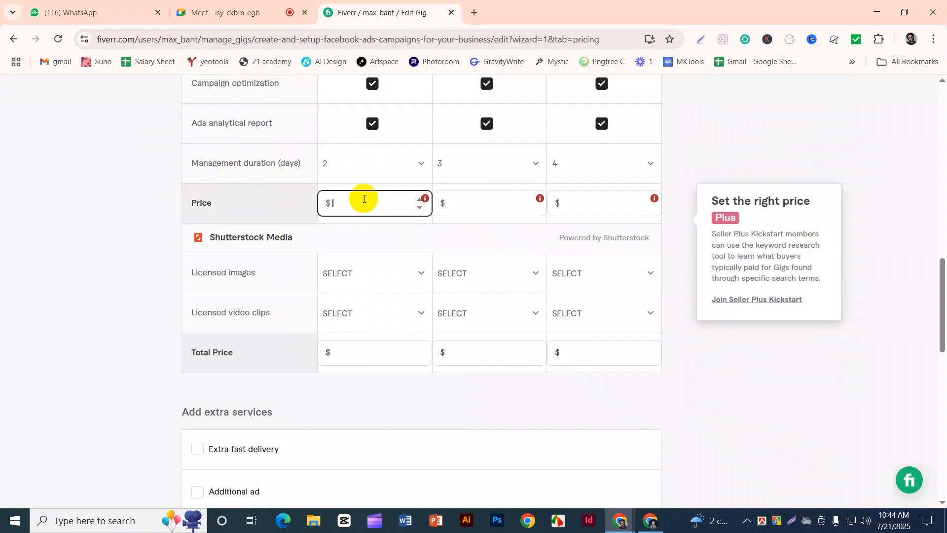
type("25")
- Set the Standard package's price to $35
left_click(478, 200)
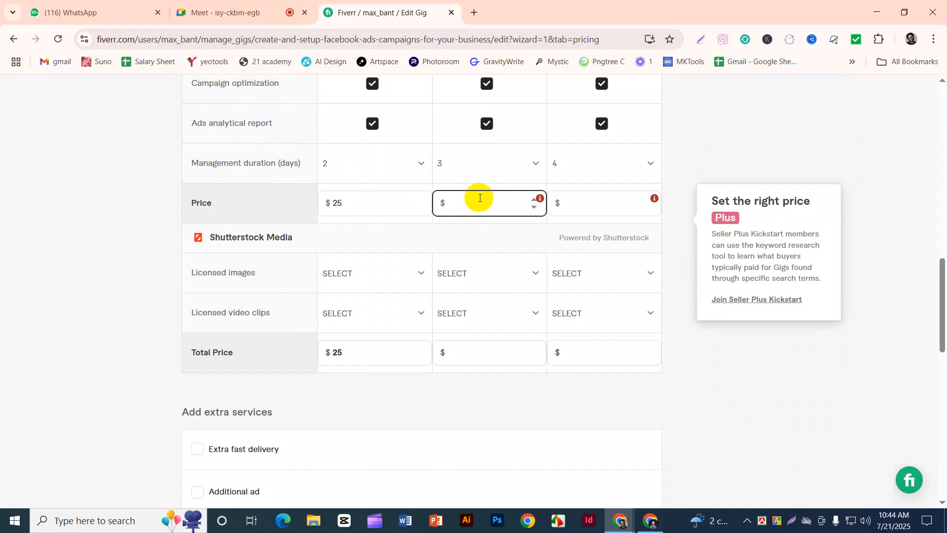
type("25")
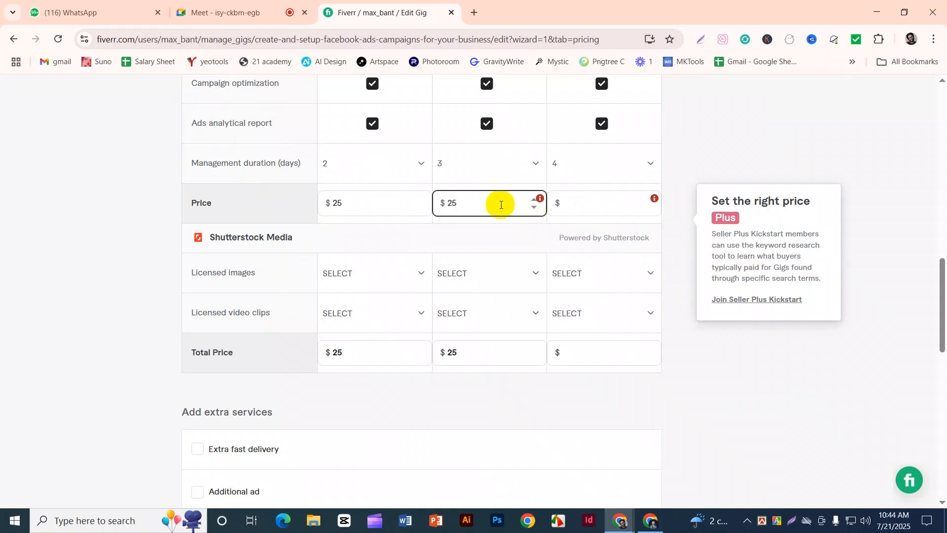
double_click(449, 202)
type("2")
key("BackSpace")
type("35")
- Set the Premium package's price to $65 and check it against the included features
left_click(614, 199)
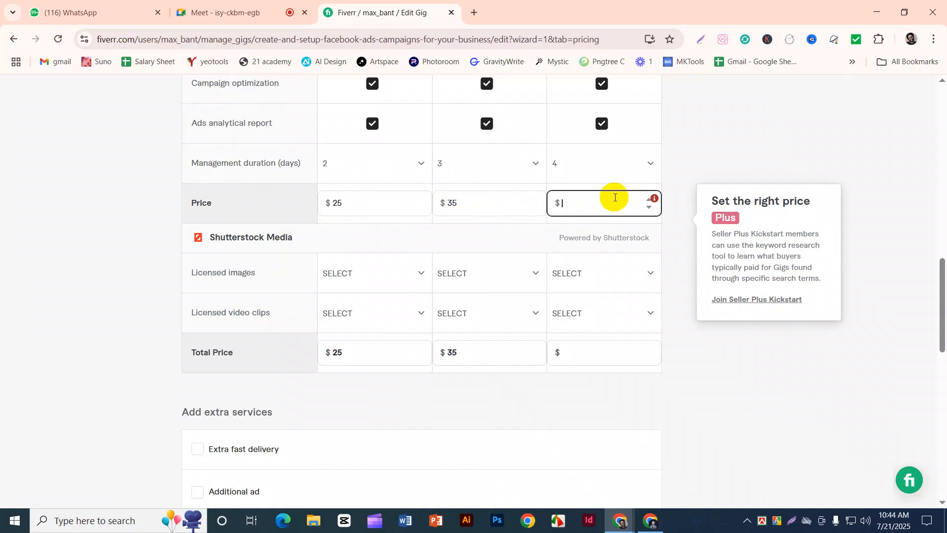
type("65")
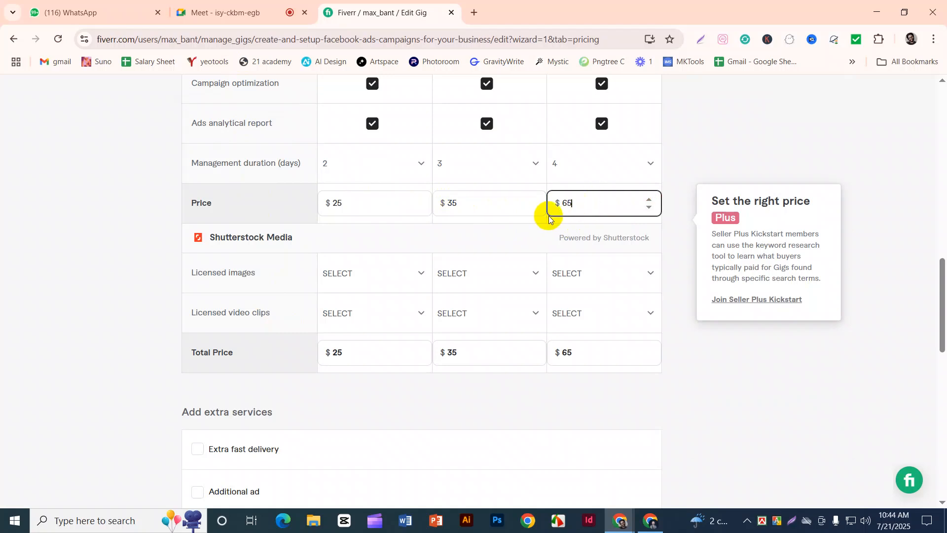
scroll(549, 219, "up", 5)
scroll(541, 239, "down", 3)
- Change the Premium package's price to $75
double_click(565, 326)
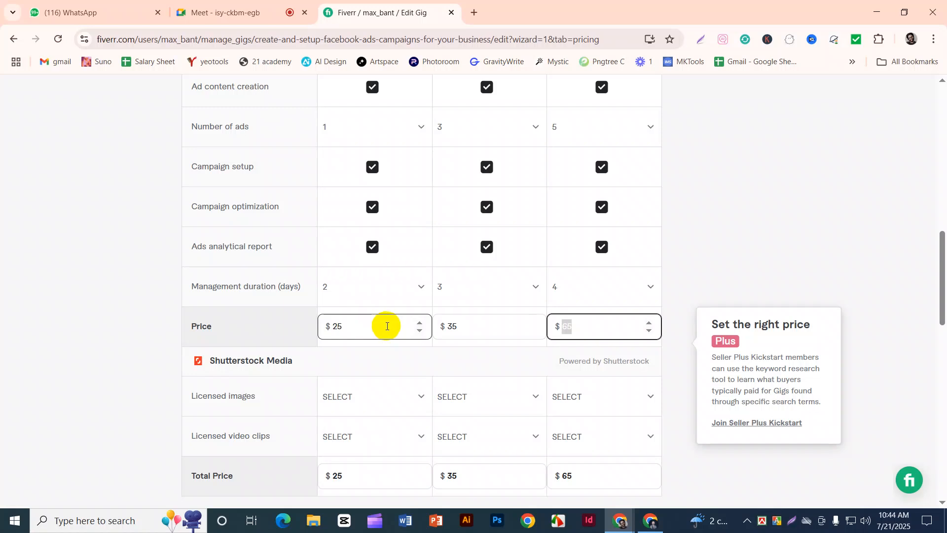
type("785")
key("BackSpace")
key("BackSpace")
key("BackSpace")
type("7")
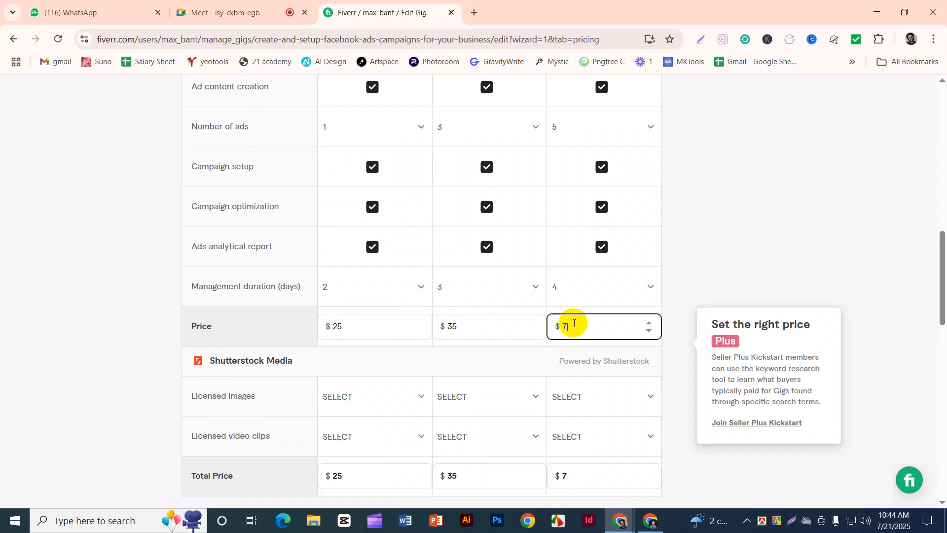
type("5")
- Examine the Shutterstock Media options and the list of extra services below the package prices
scroll(439, 328, "down", 1)
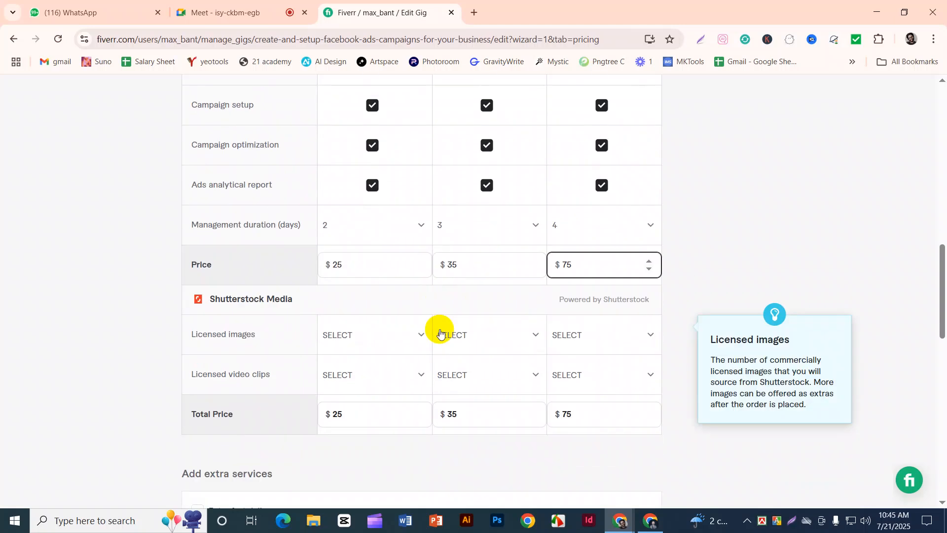
scroll(346, 276, "down", 1)
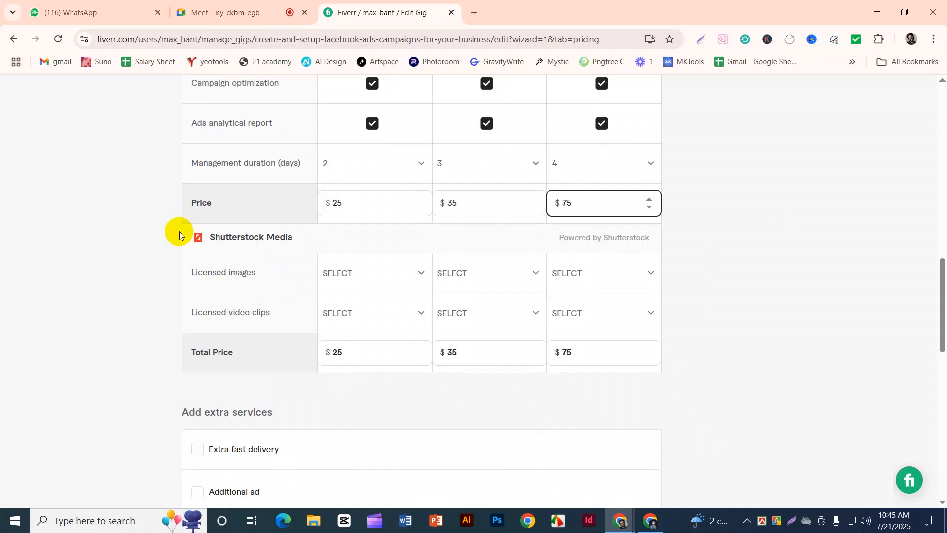
mouse_move(186, 234)
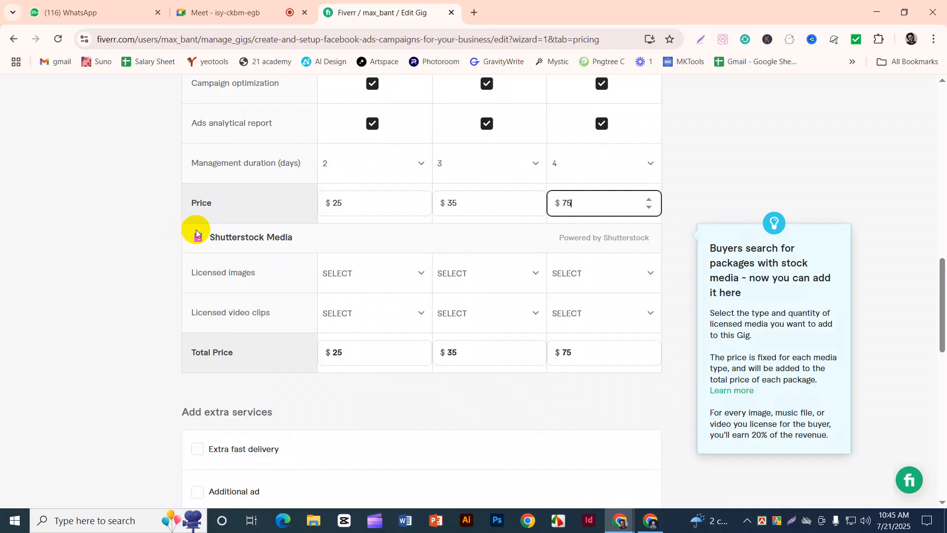
scroll(196, 232, "down", 1)
mouse_move(216, 223)
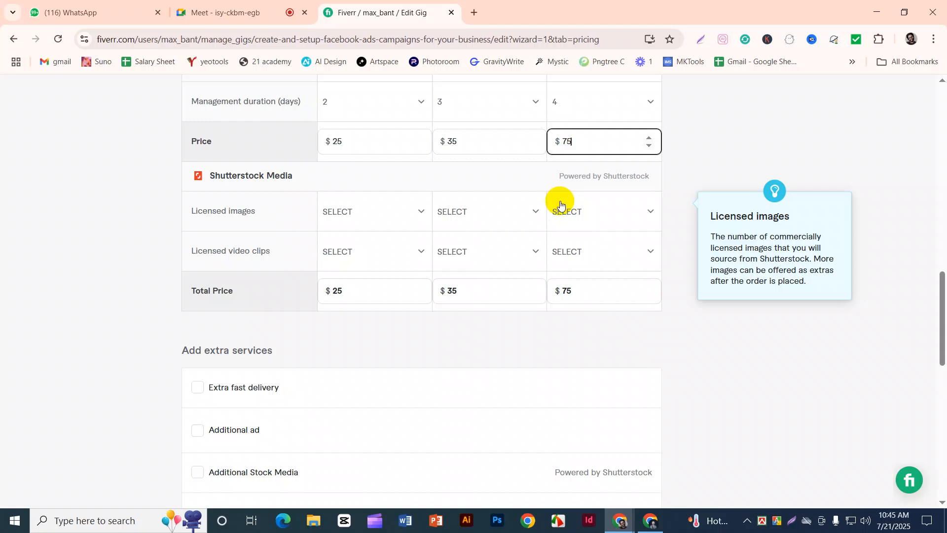
scroll(474, 251, "down", 1)
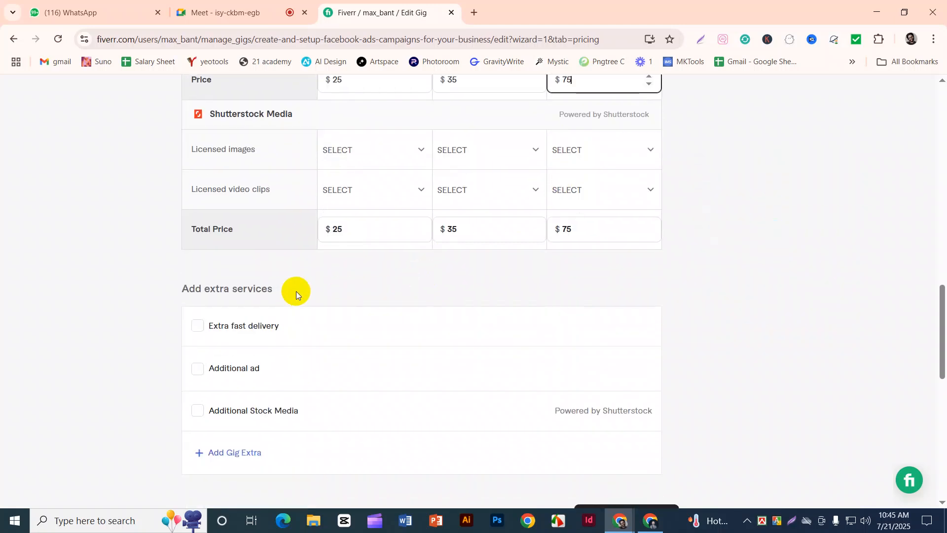
scroll(274, 247, "up", 1)
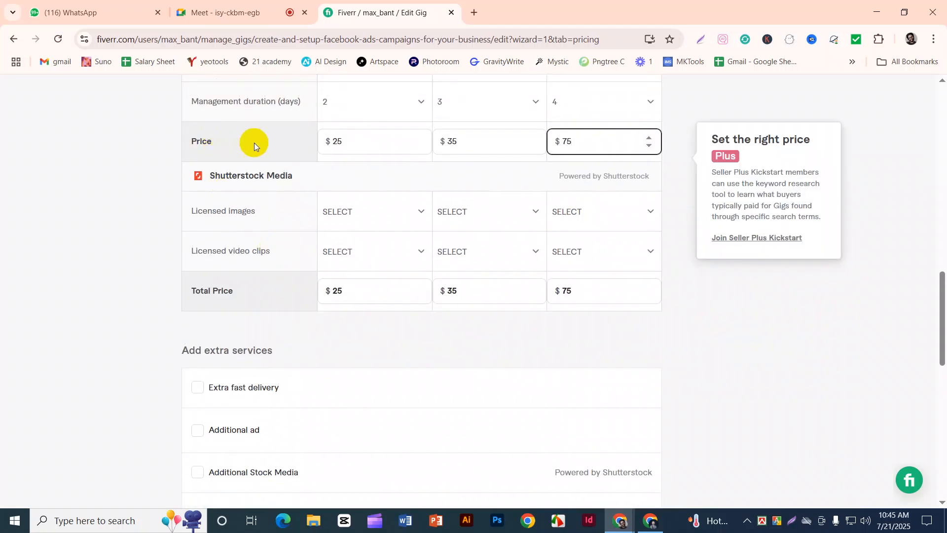
- Raise the Premium package's price to $80
key("BackSpace")
key("BackSpace")
type("80")
scroll(539, 152, "up", 1)
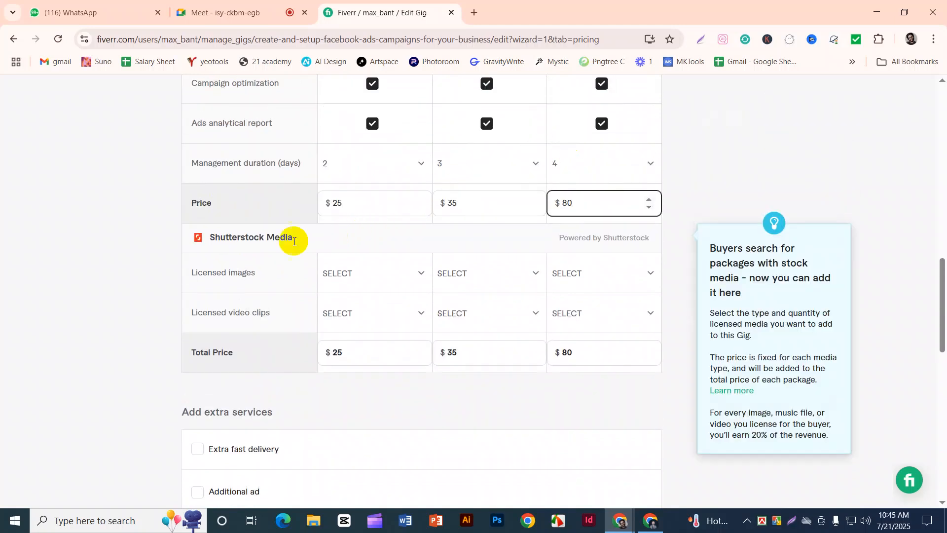
scroll(195, 270, "down", 1)
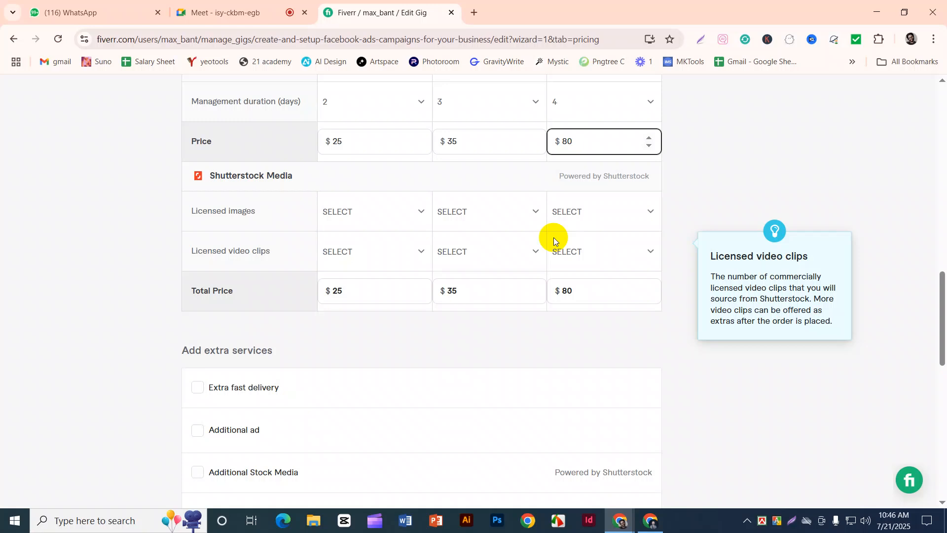
- Enable extra fast delivery and offer Basic in 1 day for an extra $5
scroll(554, 238, "down", 2)
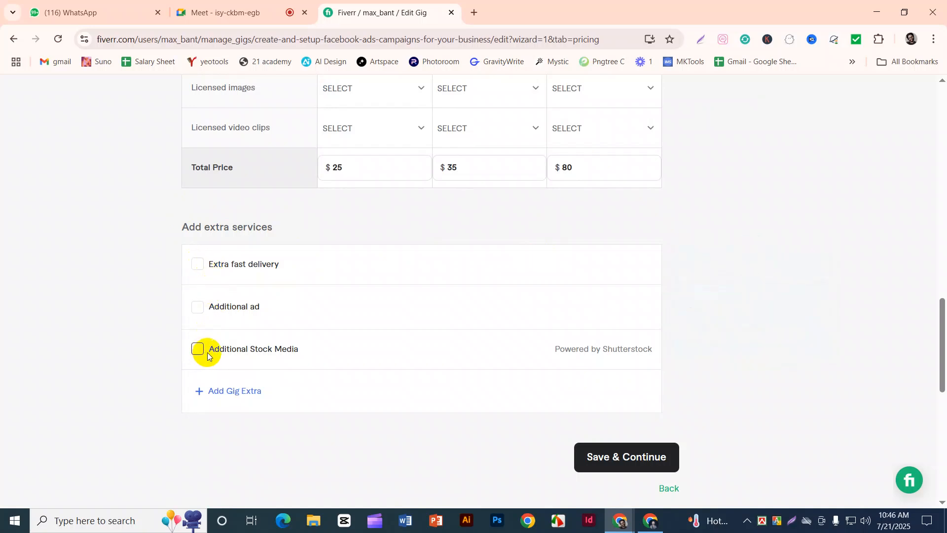
left_click(198, 265)
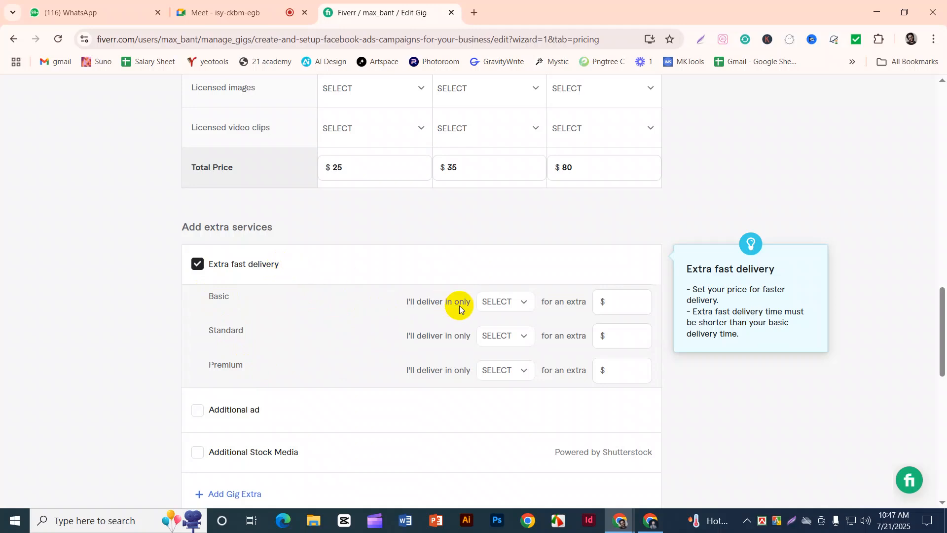
left_click(517, 304)
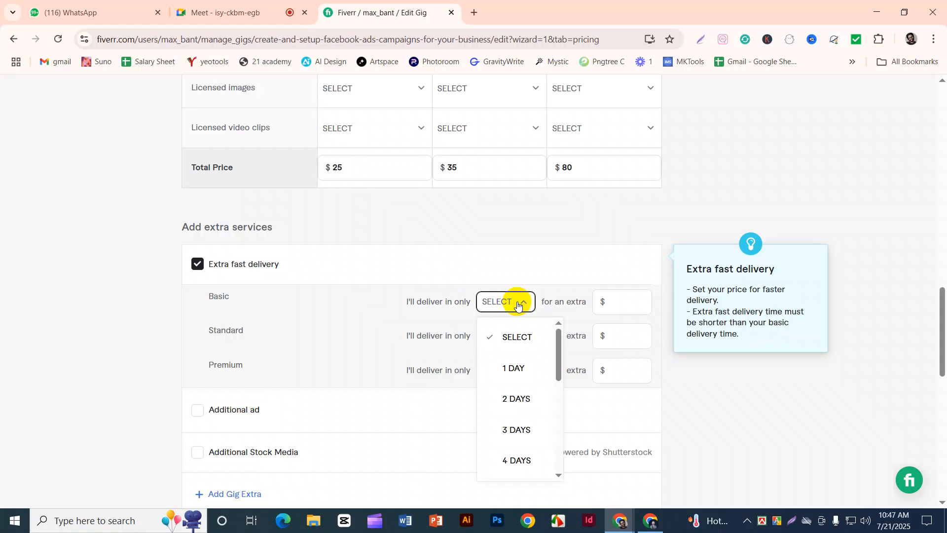
left_click(515, 369)
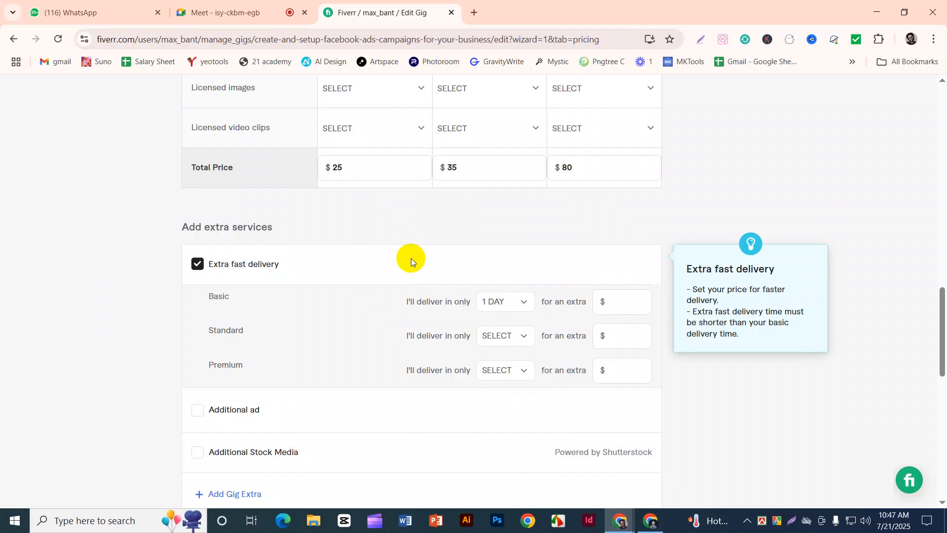
left_click(611, 300)
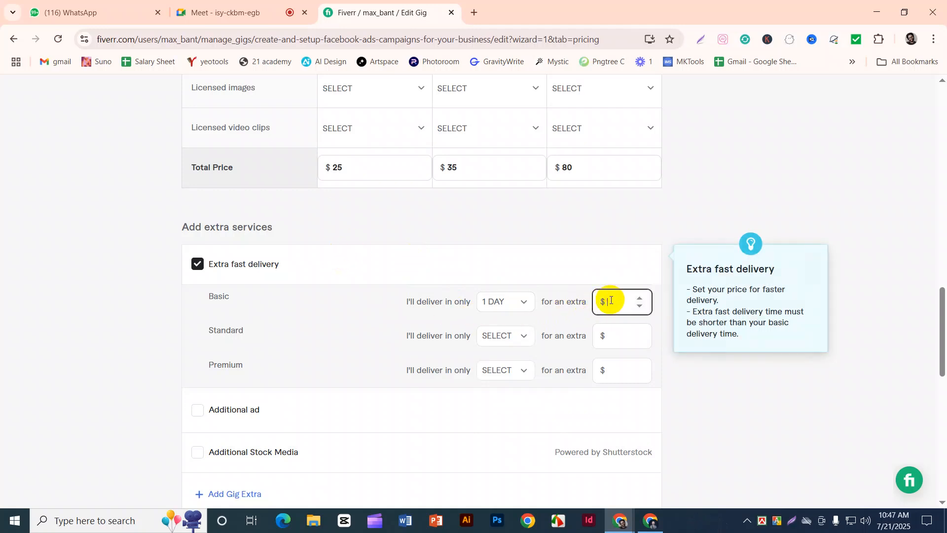
type("5")
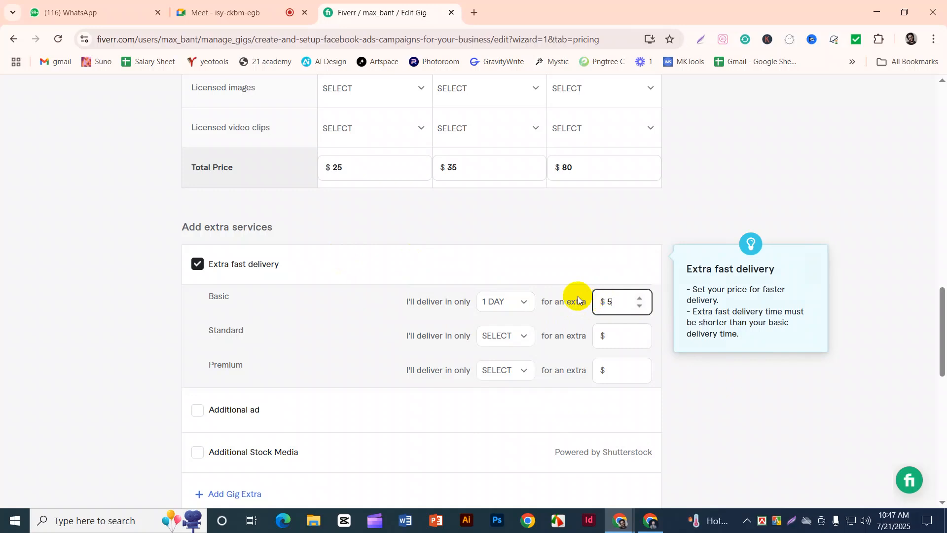
- Set Standard's extra fast delivery to 2 days for an extra $10
left_click(491, 334)
left_click(514, 238)
left_click(617, 334)
type("10")
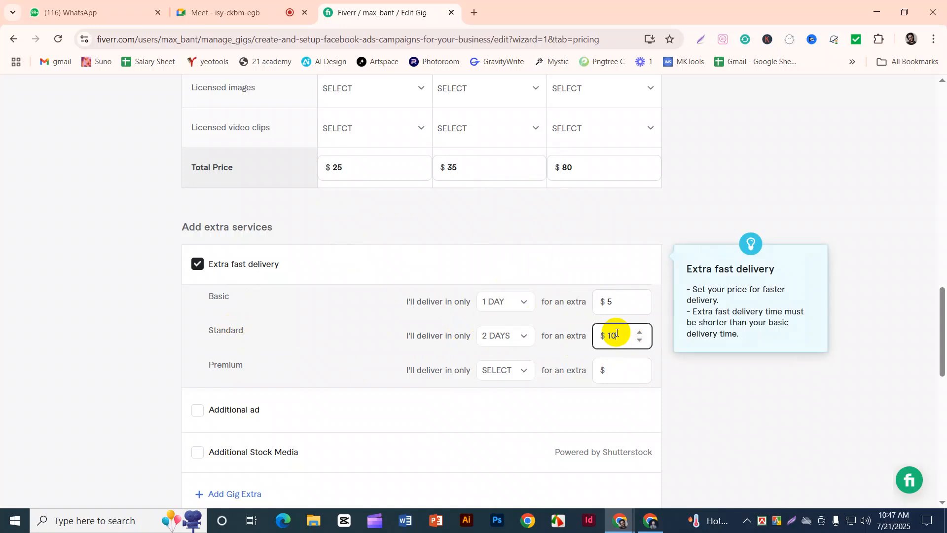
- Set Premium's extra fast delivery to 3 days for an extra $15
left_click(493, 371)
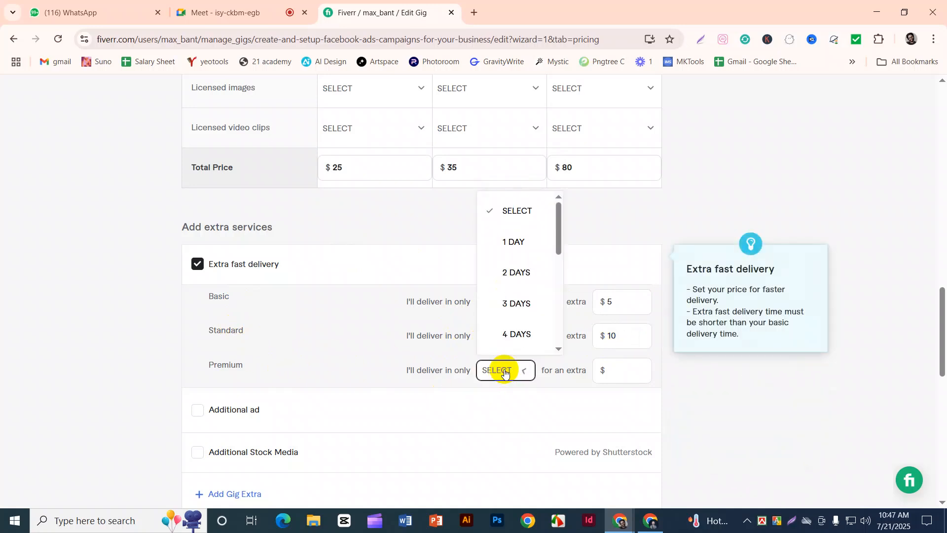
left_click(515, 315)
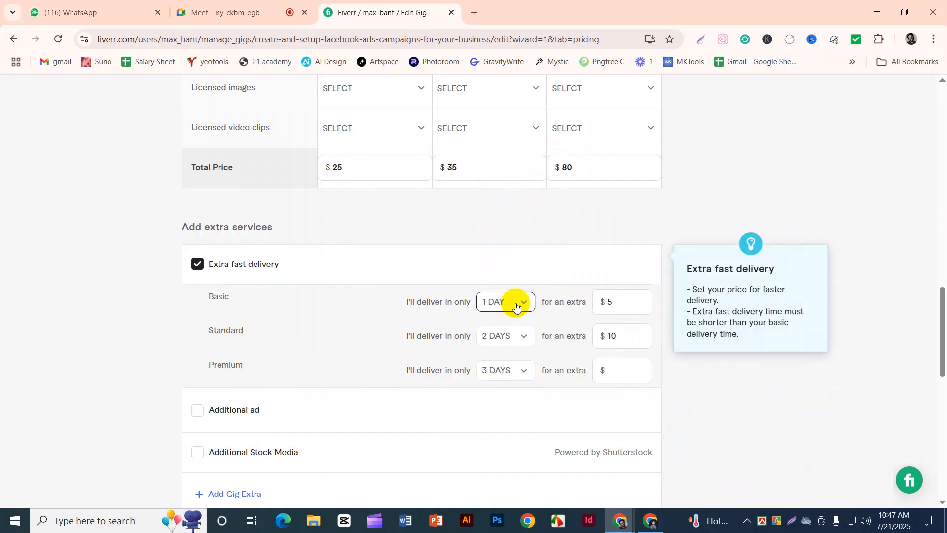
left_click(629, 370)
left_click(625, 370)
type("15")
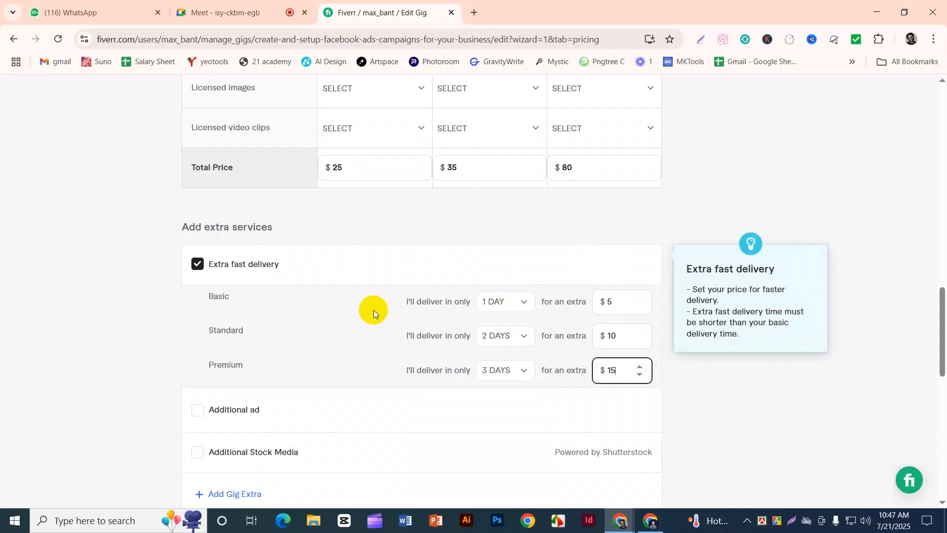
scroll(374, 309, "up", 2)
scroll(374, 310, "up", 3)
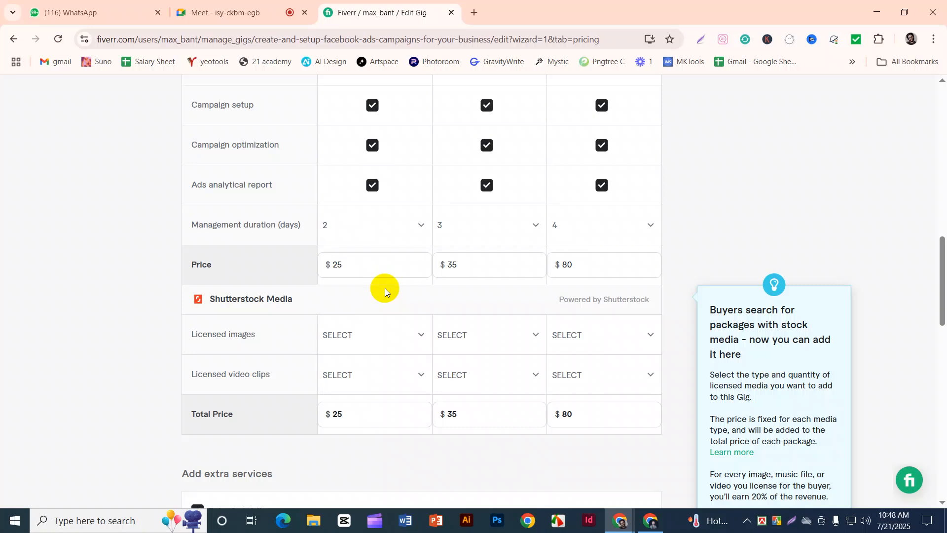
- Preview the Additional ad and Additional Stock Media extra services, leaving both disabled
scroll(385, 288, "down", 4)
scroll(388, 281, "down", 1)
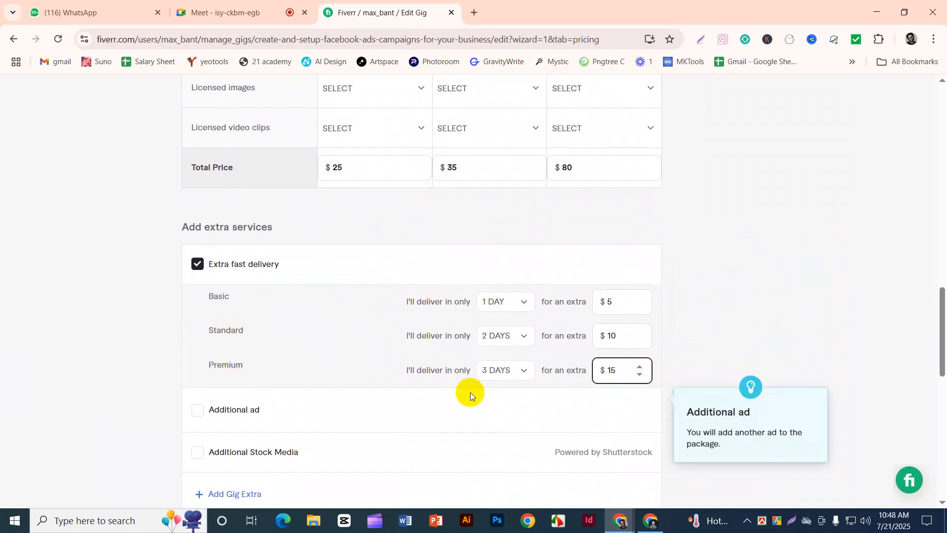
scroll(496, 377, "down", 2)
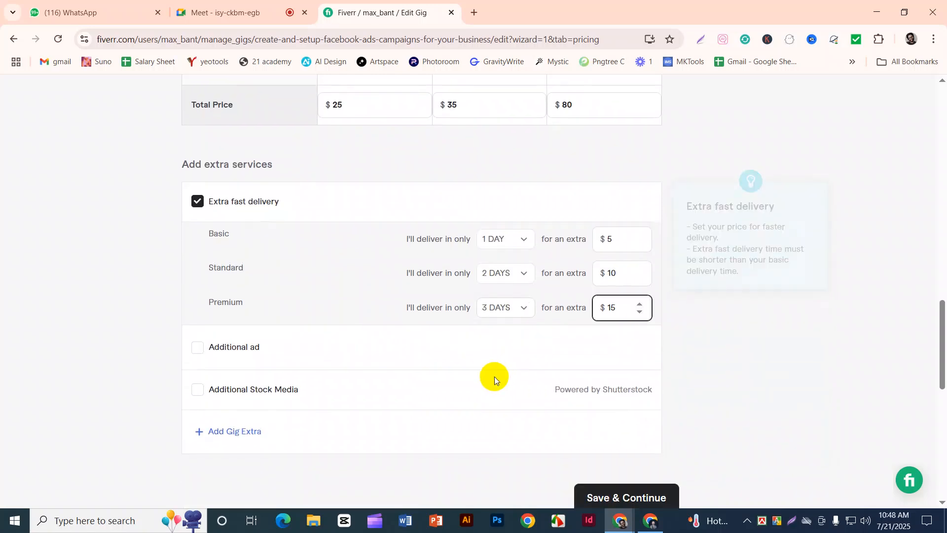
left_click(196, 287)
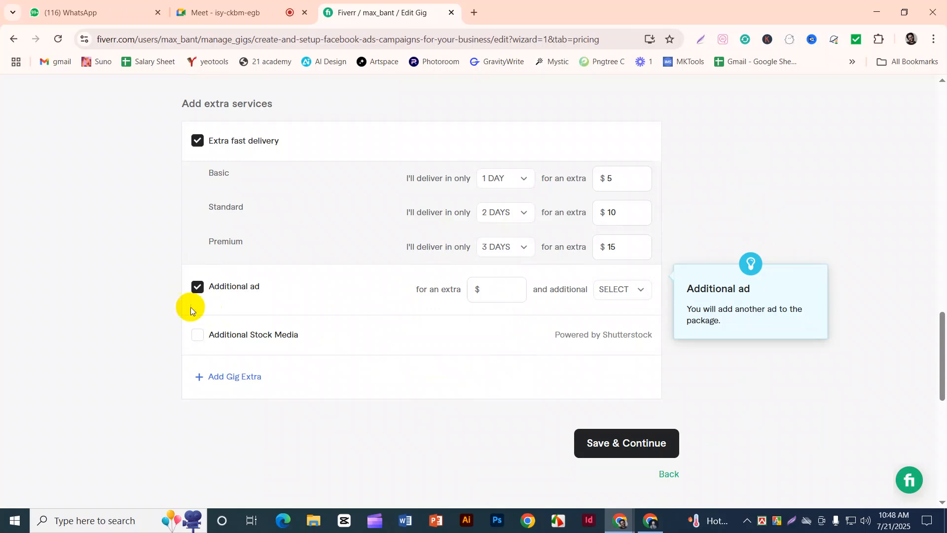
left_click(198, 291)
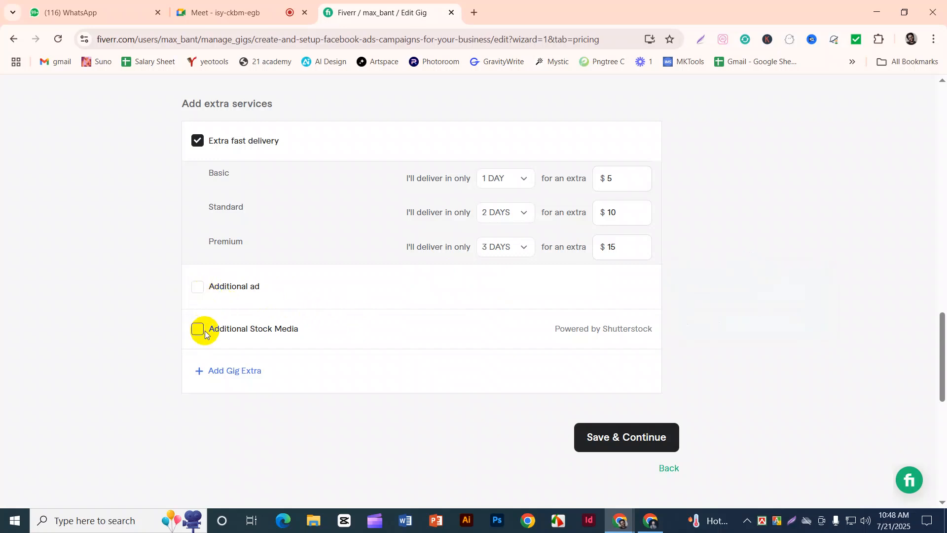
left_click(293, 331)
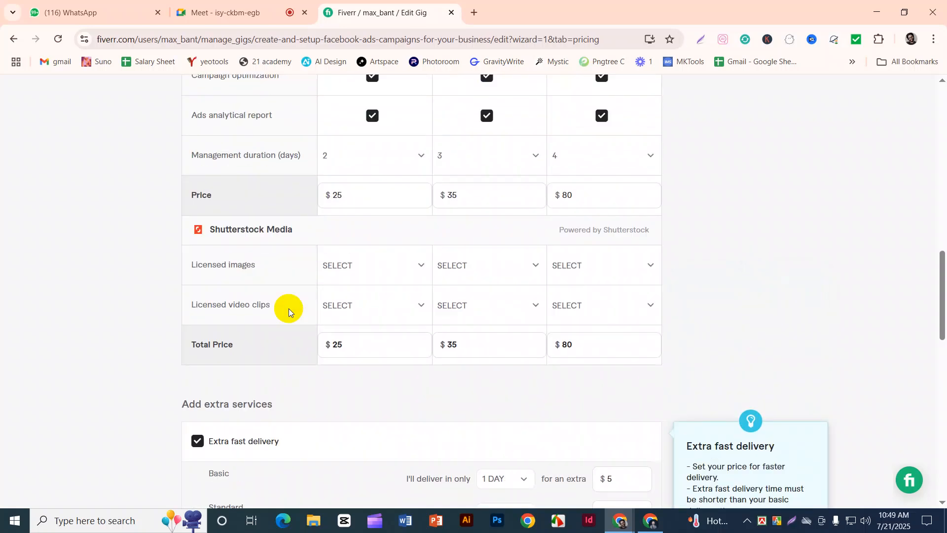
left_click(264, 238)
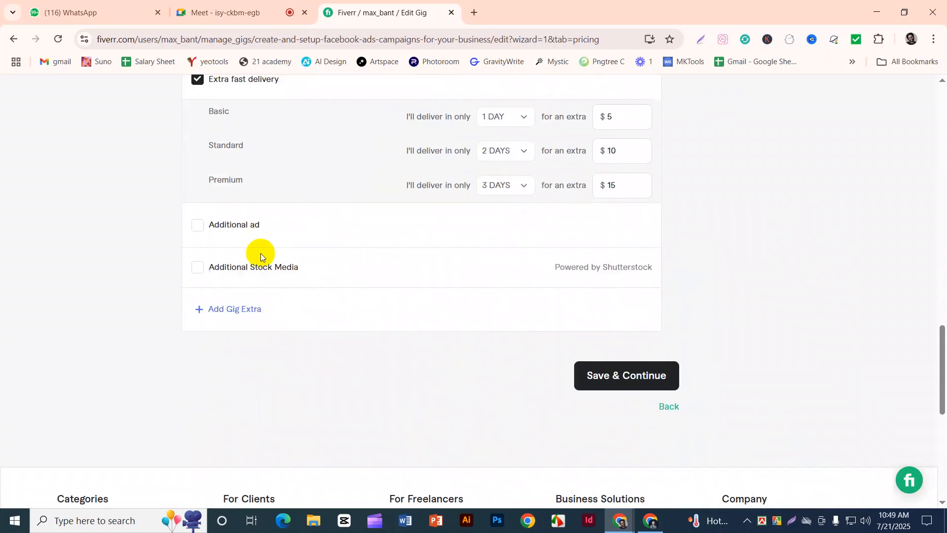
left_click(200, 271)
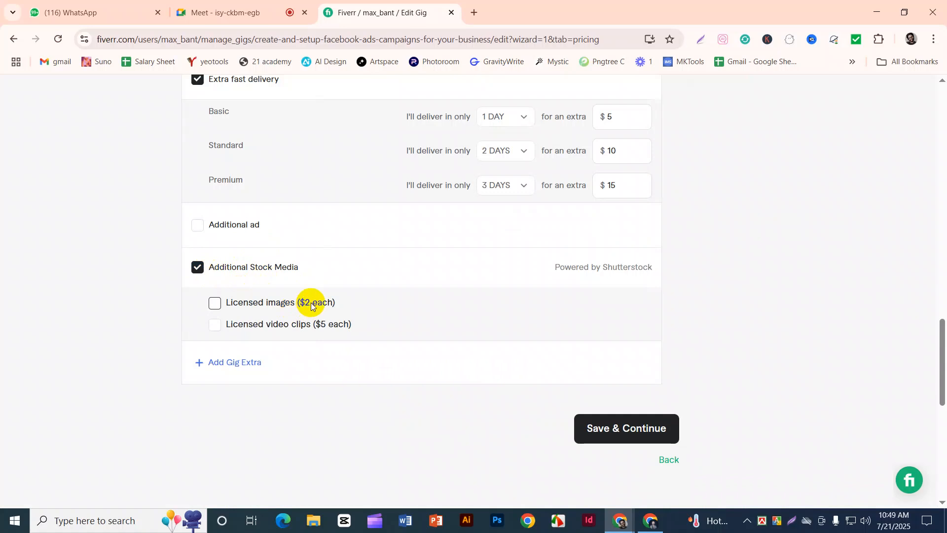
left_click(199, 270)
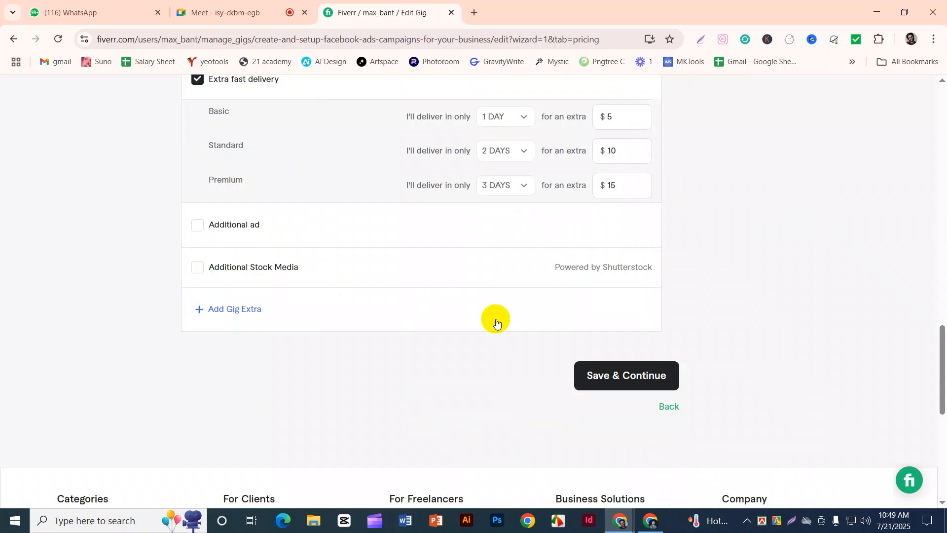
- Remove the Basic package's title and restore it as "Basic ads campagin"
scroll(492, 322, "up", 20)
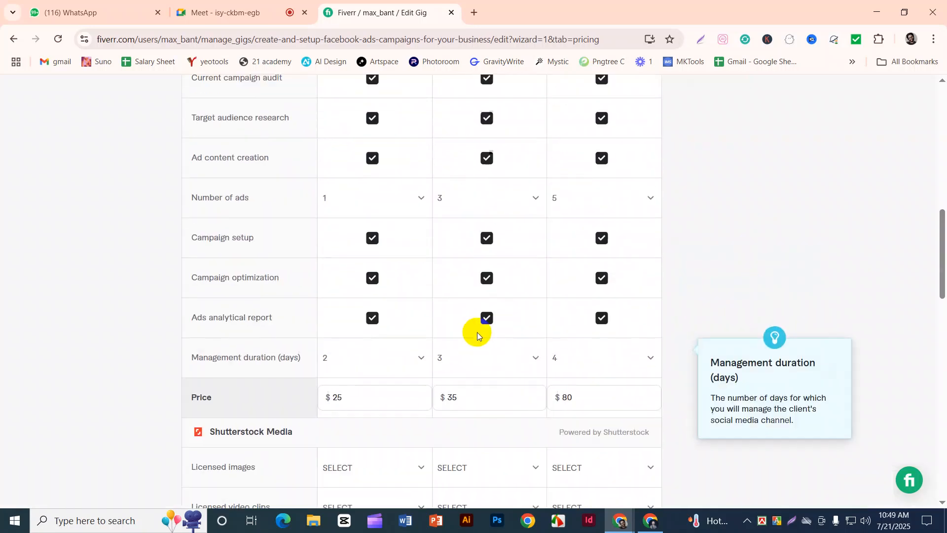
scroll(475, 330, "down", 5)
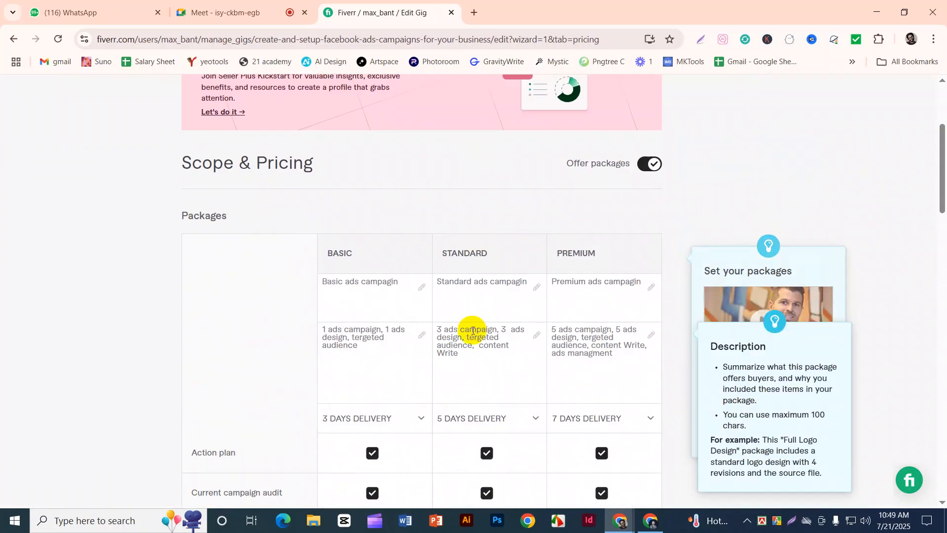
left_click_drag(334, 191, 353, 192)
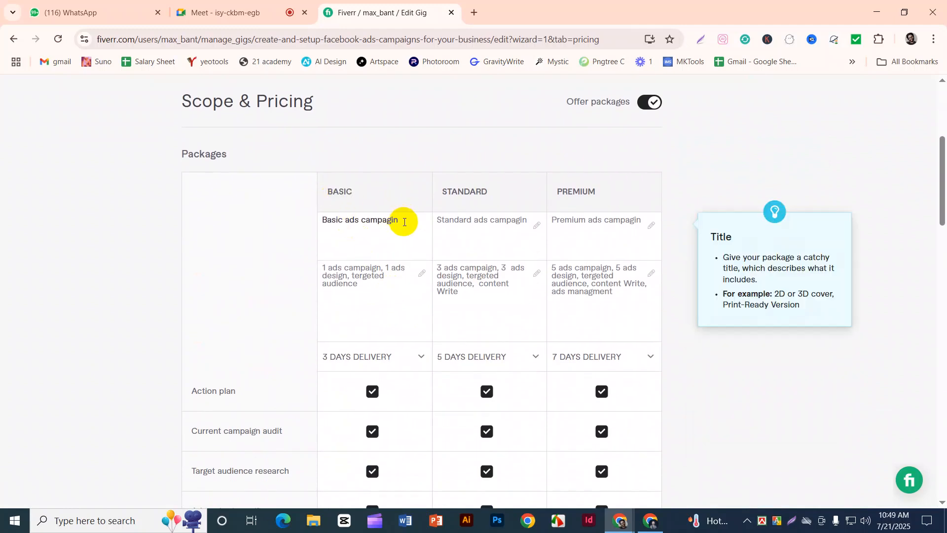
left_click_drag(400, 220, 295, 220)
key("ctrl+c")
key("BackSpace")
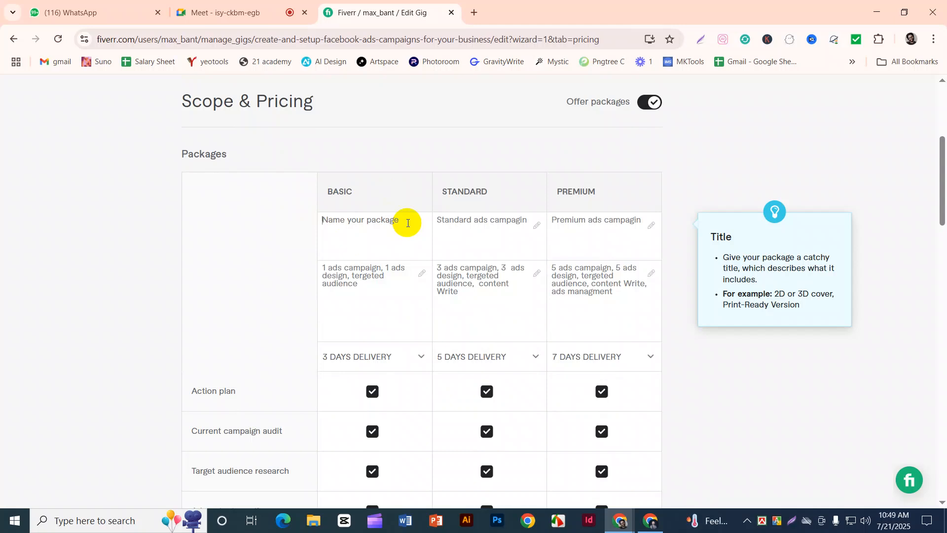
key("ctrl+v")
- Review the three packages' descriptions, delivery times, features, prices and extra services
scroll(394, 225, "down", 1)
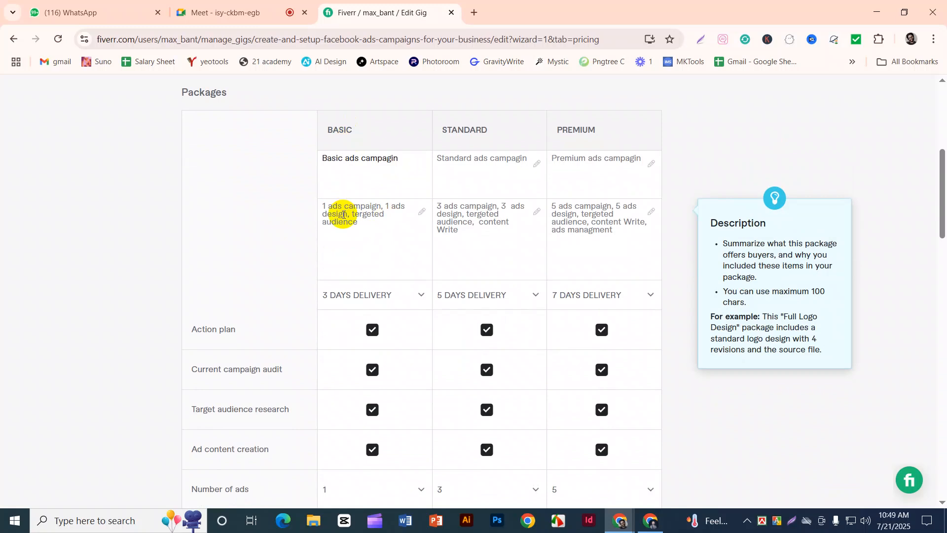
scroll(344, 215, "down", 3)
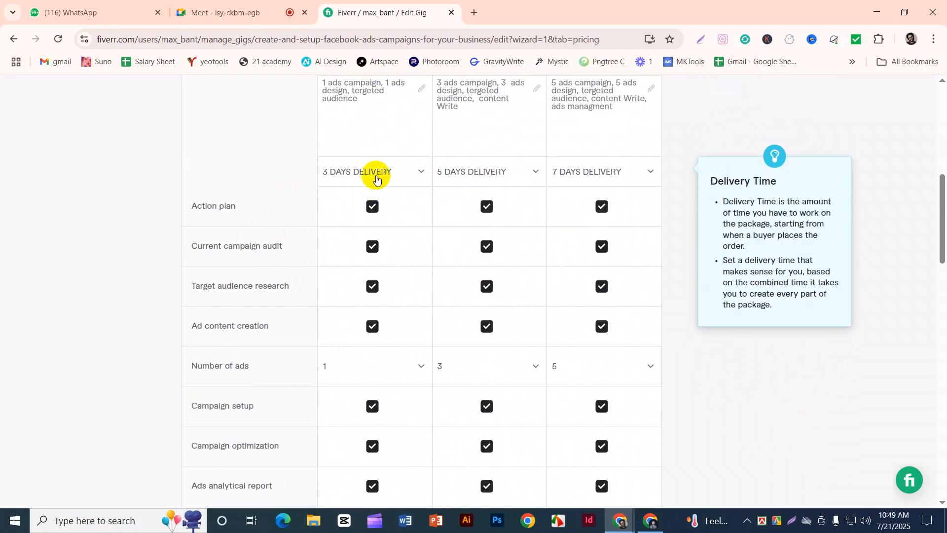
scroll(211, 205, "down", 1)
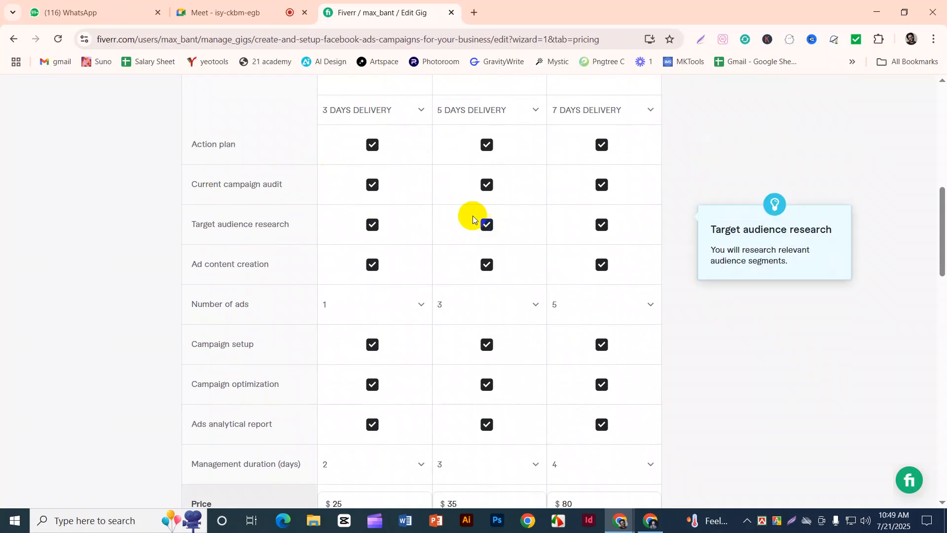
scroll(463, 212, "down", 2)
scroll(458, 212, "down", 1)
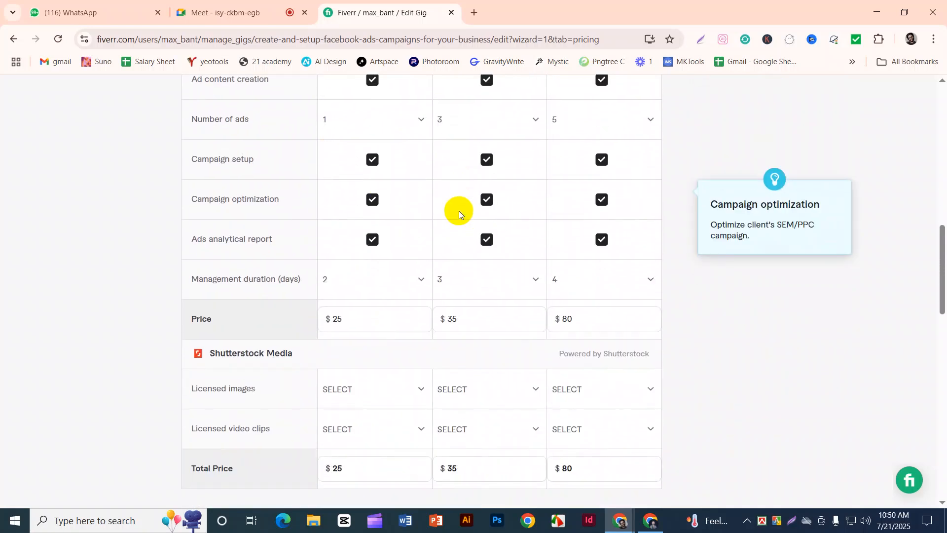
scroll(370, 232, "down", 1)
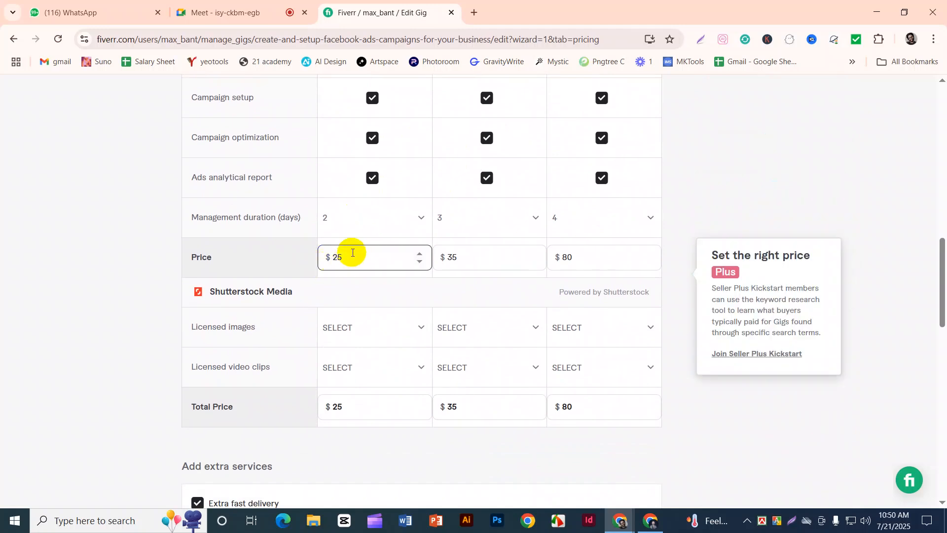
scroll(352, 252, "down", 3)
scroll(351, 253, "down", 2)
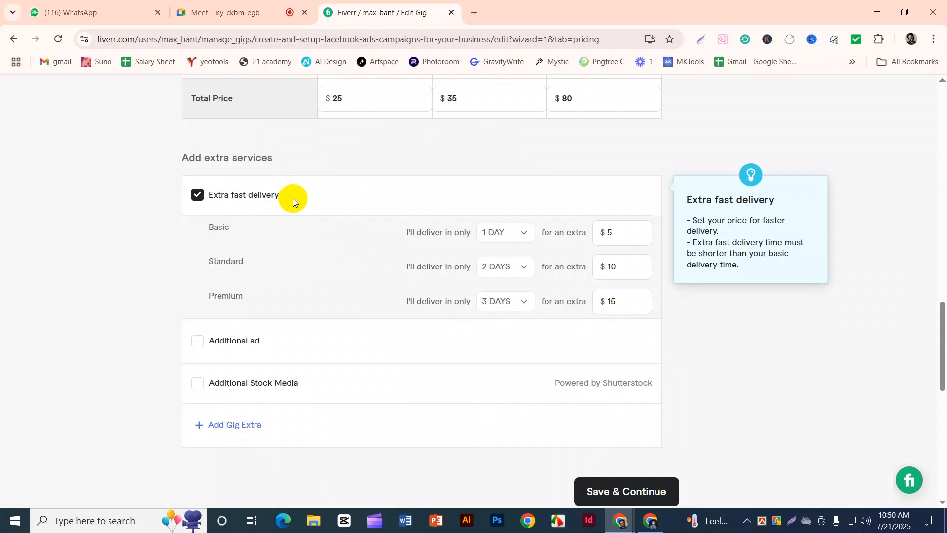
left_click_drag(181, 153, 288, 158)
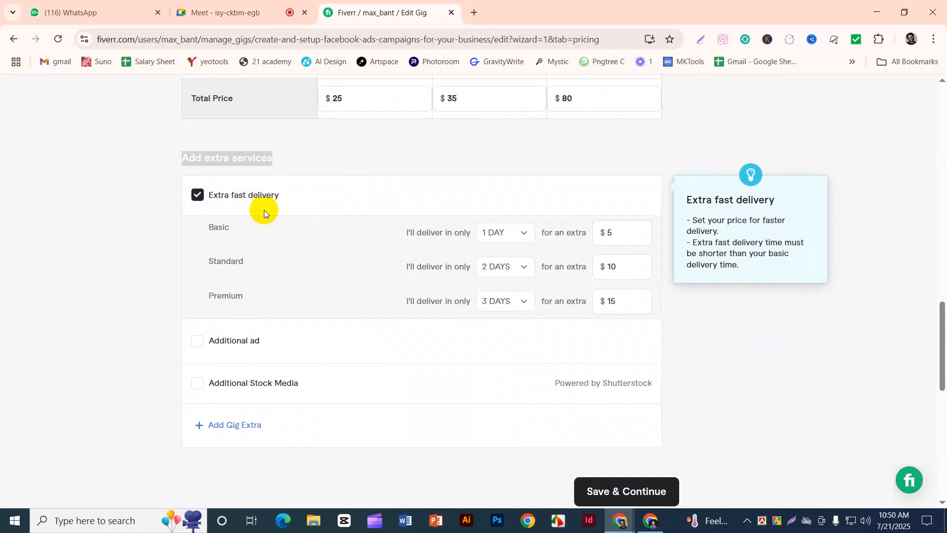
- Save the pricing section and continue to the gig's Description & FAQ stage, ready to fill in the description
scroll(401, 280, "down", 3)
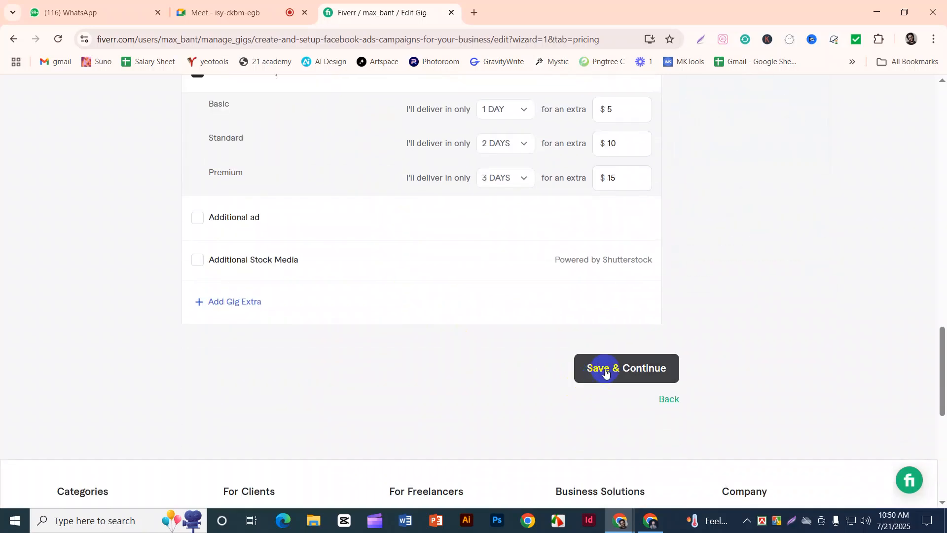
left_click(605, 373)
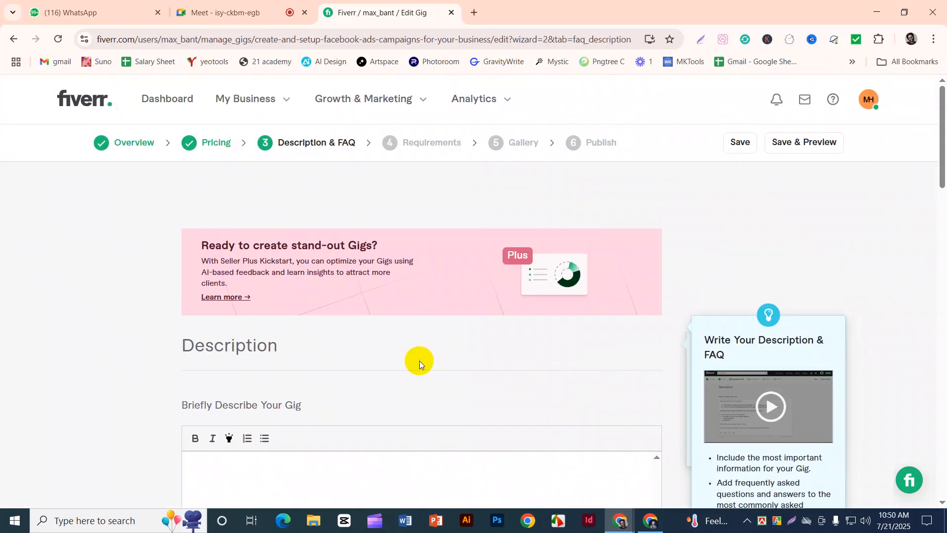
scroll(422, 347, "down", 4)
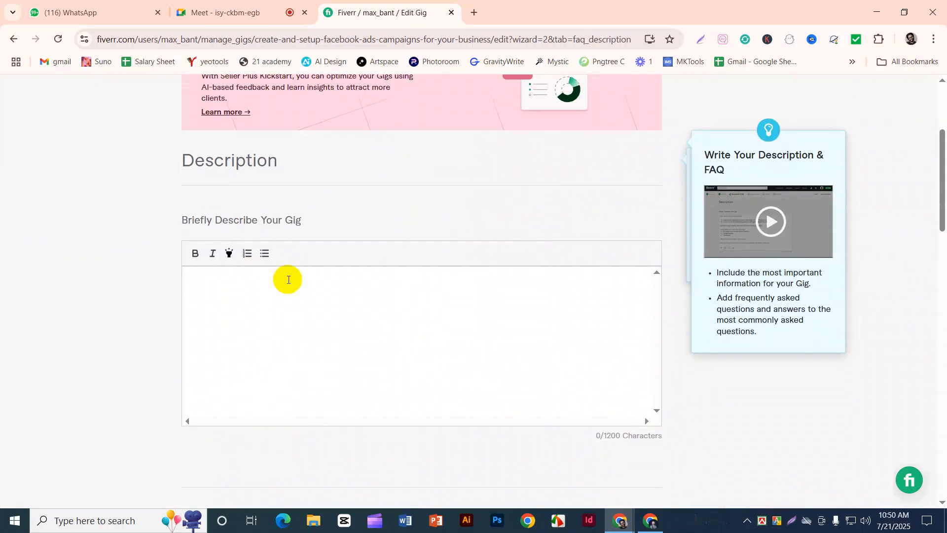
left_click(251, 283)
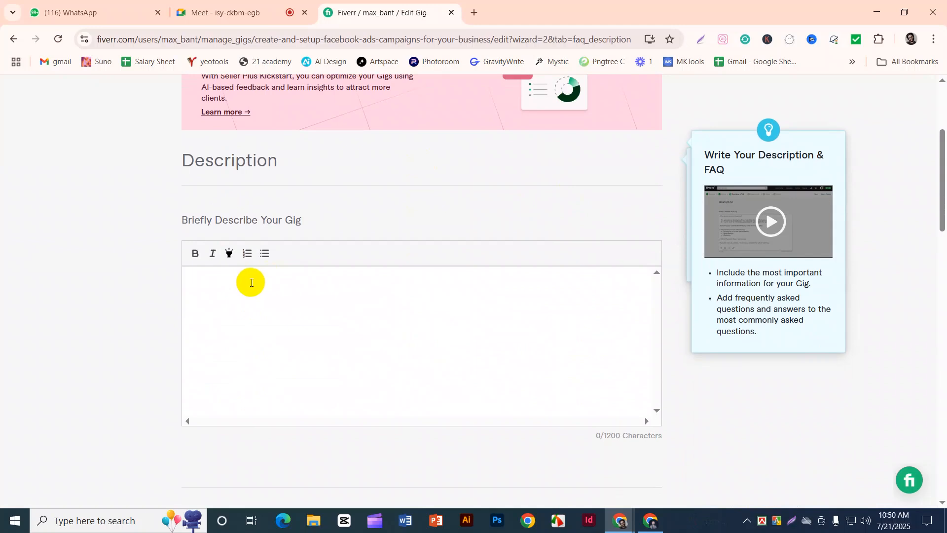
left_click_drag(593, 434, 621, 434)
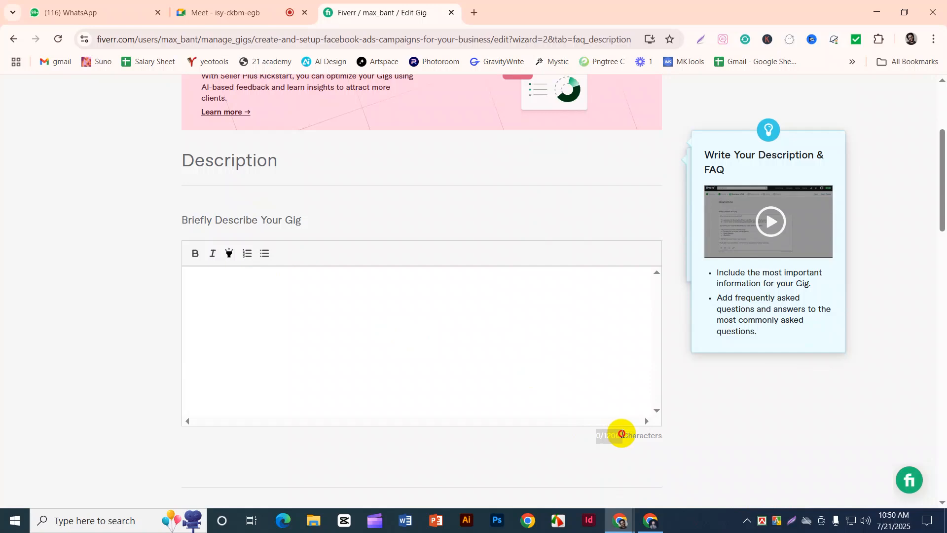
left_click(616, 436)
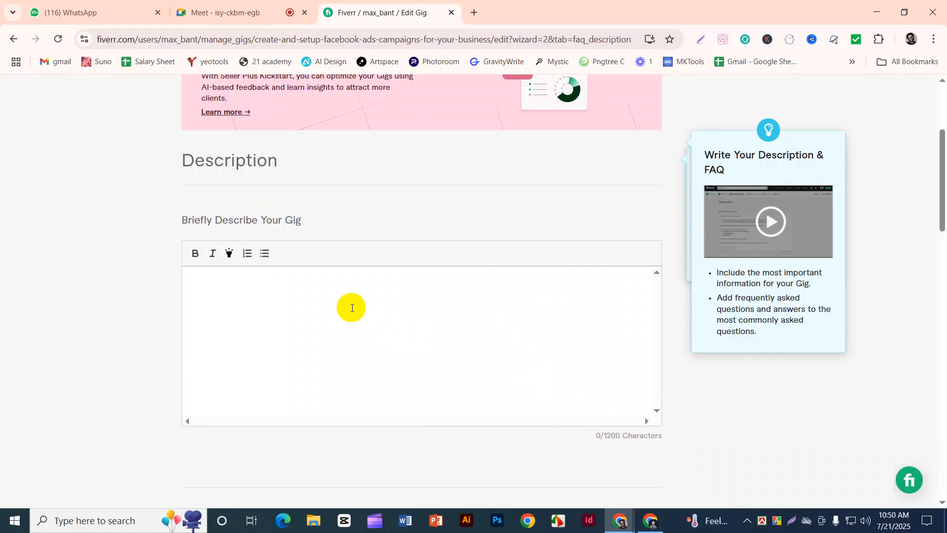
- Switch to ChatGPT and copy the full Gig Description text, from "Are your Facebook ads" through "before placing an order!"
left_click(653, 519)
scroll(494, 350, "down", 2)
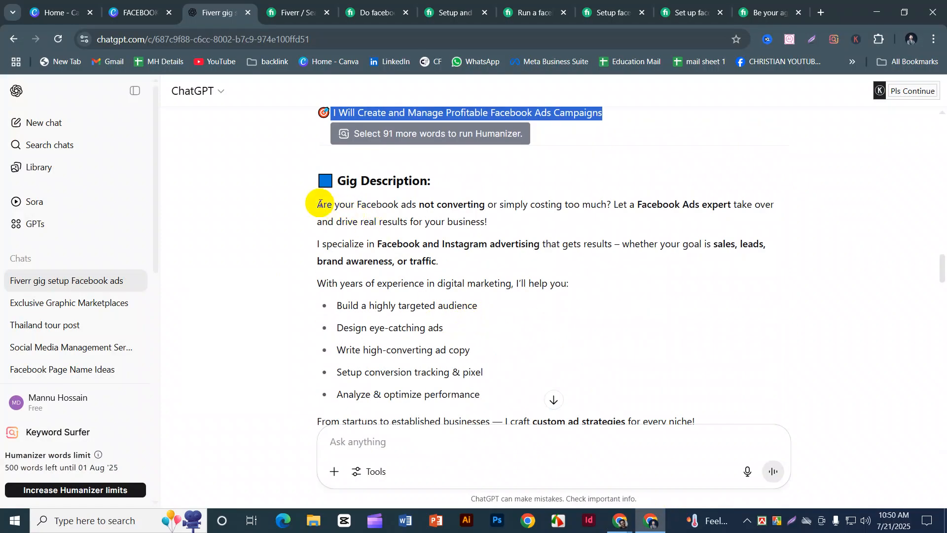
left_click_drag(311, 202, 499, 386)
scroll(498, 387, "down", 3)
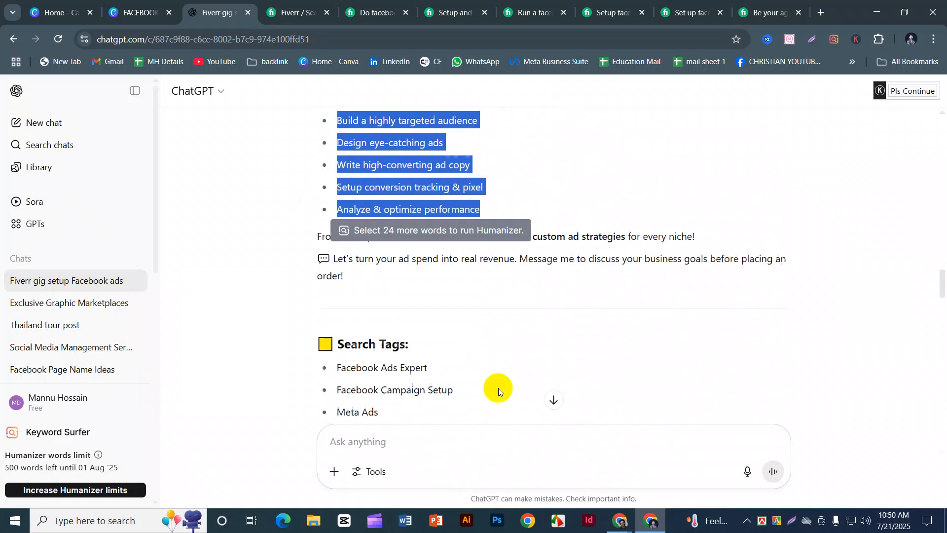
scroll(478, 217, "down", 10)
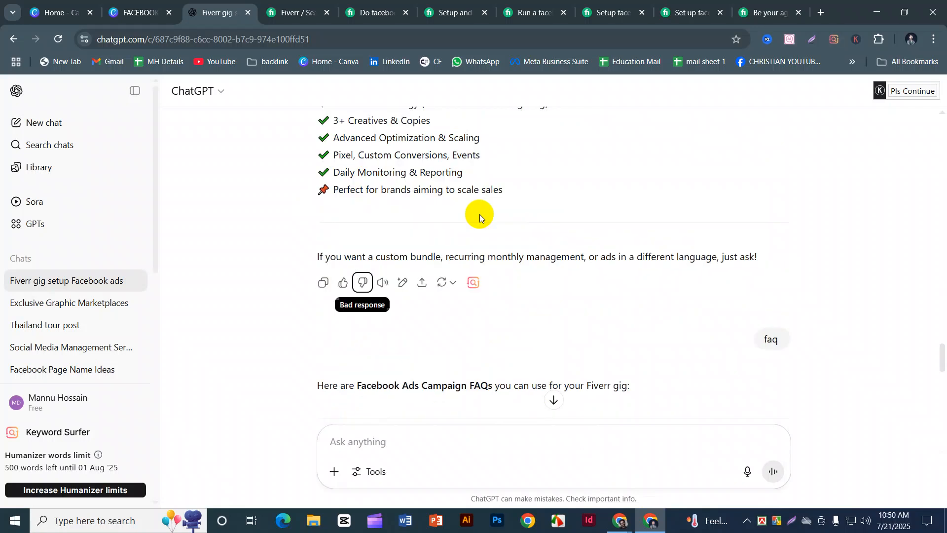
scroll(469, 233, "up", 12)
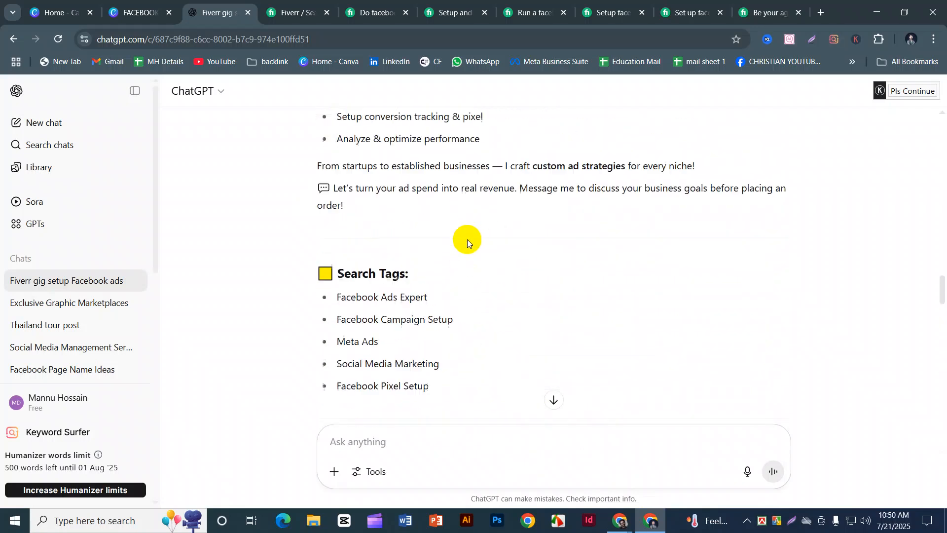
left_click_drag(317, 168, 537, 405)
scroll(562, 332, "down", 3)
left_click_drag(562, 332, 531, 241)
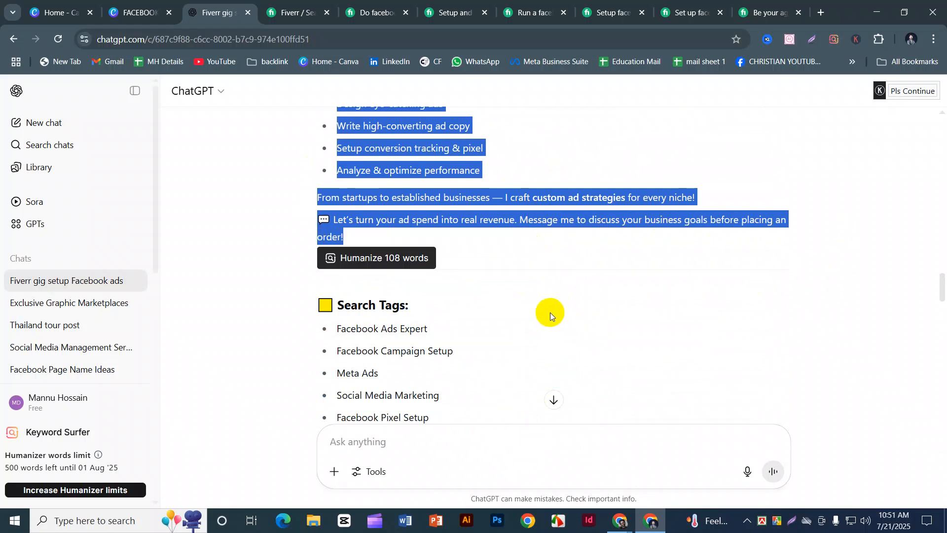
- Switch back to the Fiverr gig editor and paste the copied text into the gig description
left_click(620, 520)
mouse_move(577, 478)
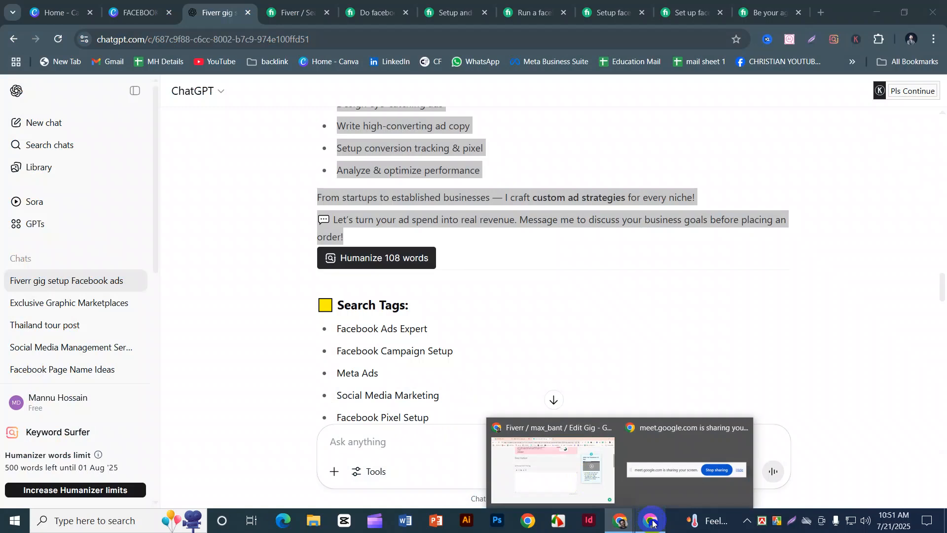
left_click(590, 490)
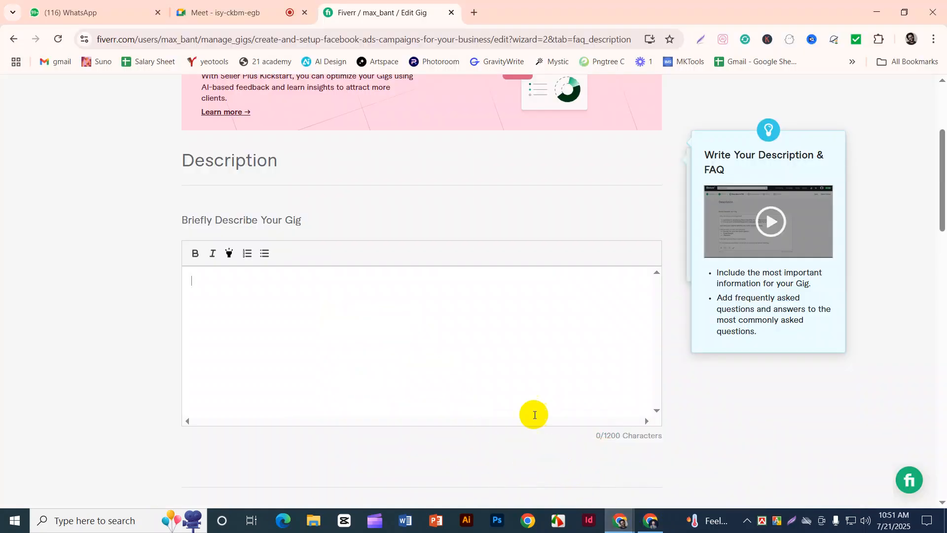
left_click(246, 287)
key("ctrl+v")
scroll(272, 310, "up", 2)
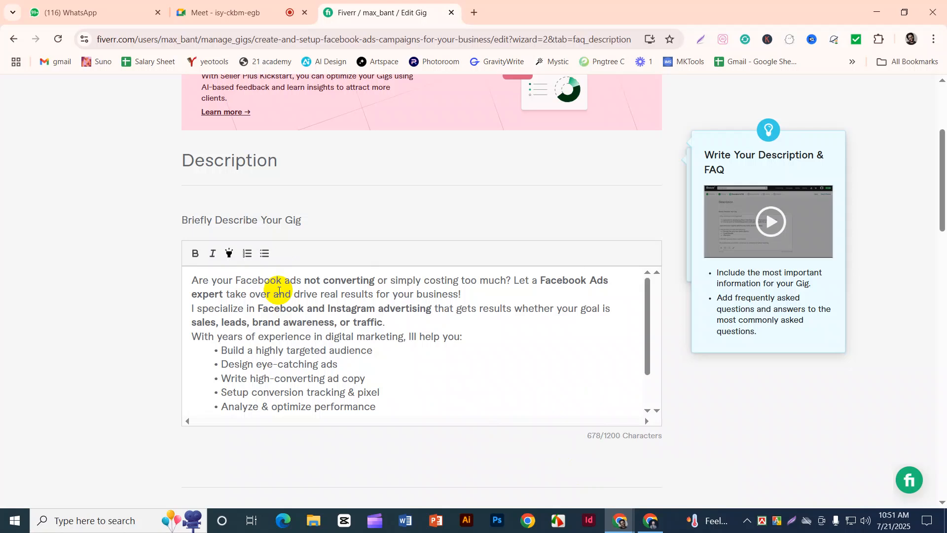
- Check the source description in ChatGPT and return to the Fiverr gig editor to look over the pasted text
left_click(650, 520)
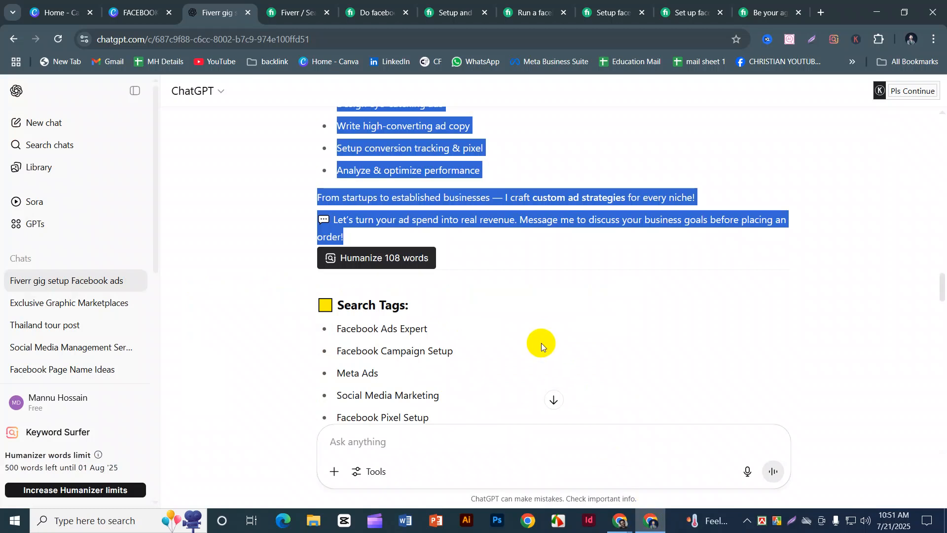
left_click(598, 283)
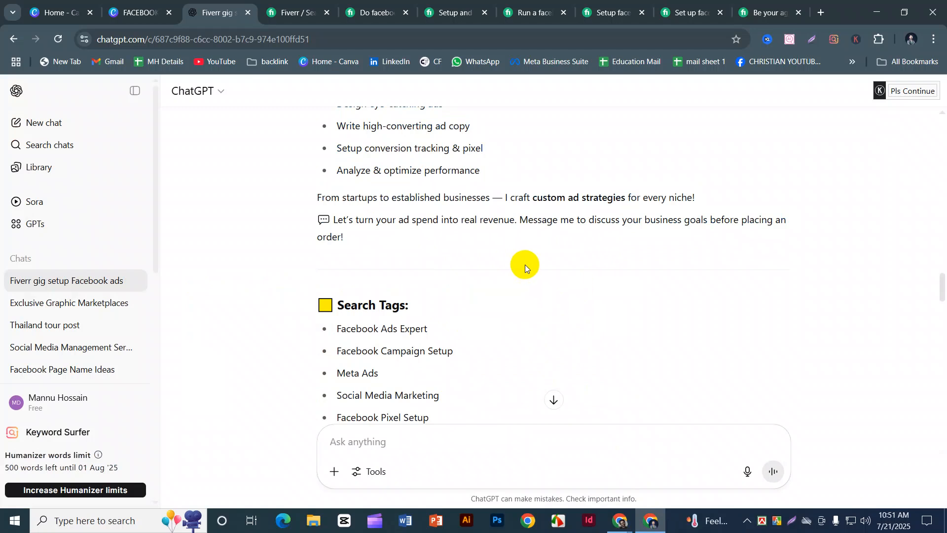
mouse_move(619, 518)
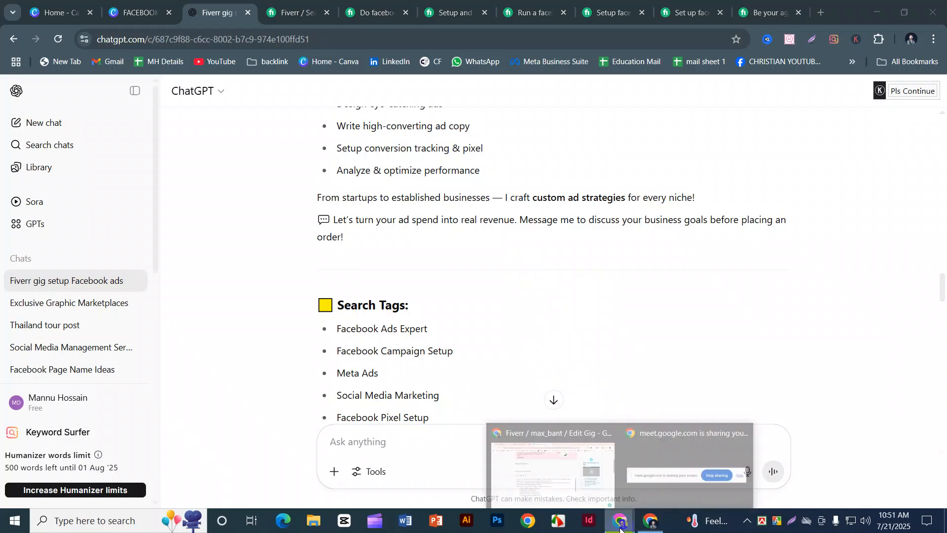
left_click(581, 502)
scroll(375, 338, "up", 2)
scroll(299, 338, "down", 2)
scroll(265, 301, "down", 1)
scroll(264, 301, "up", 1)
scroll(265, 302, "down", 1)
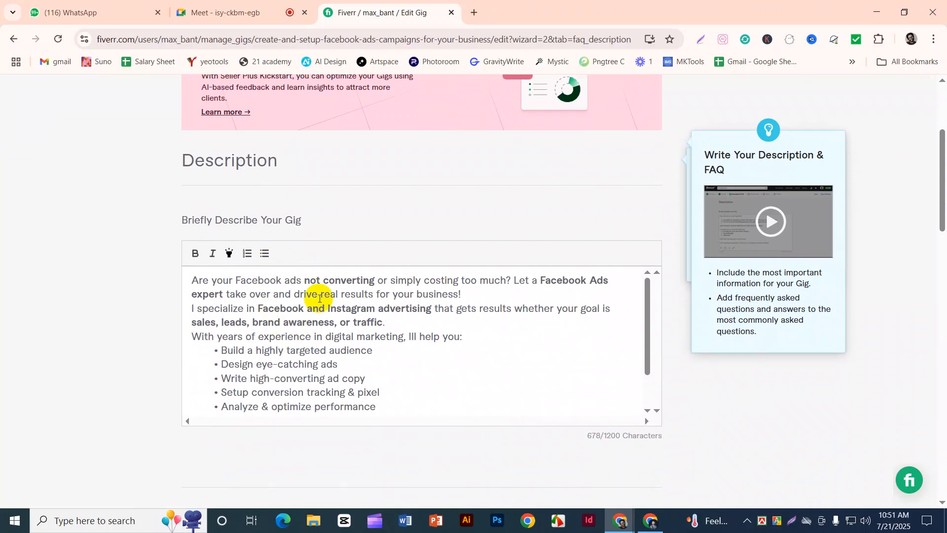
- Insert a blank line after the description's opening paragraph, below "drive real results for your business!"
scroll(330, 297, "up", 1)
scroll(332, 296, "down", 1)
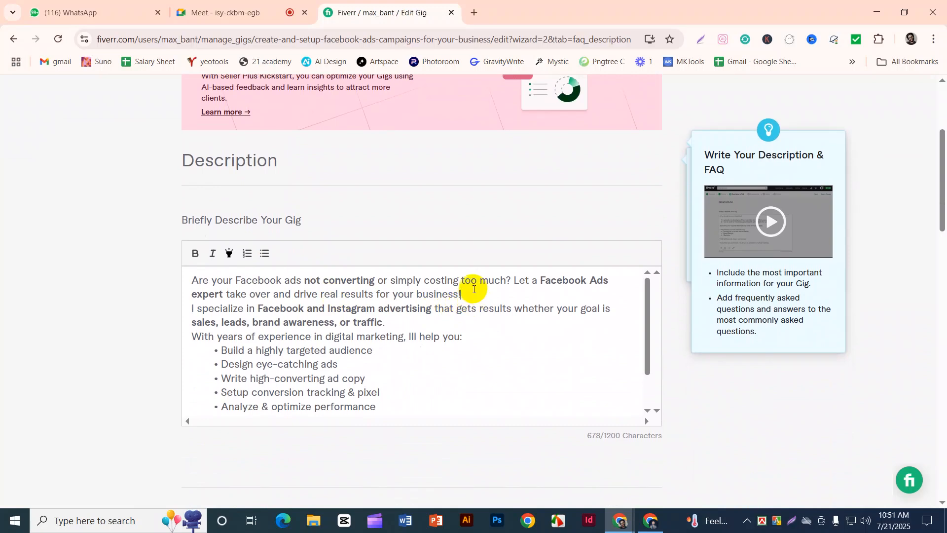
left_click(472, 291)
key("Return")
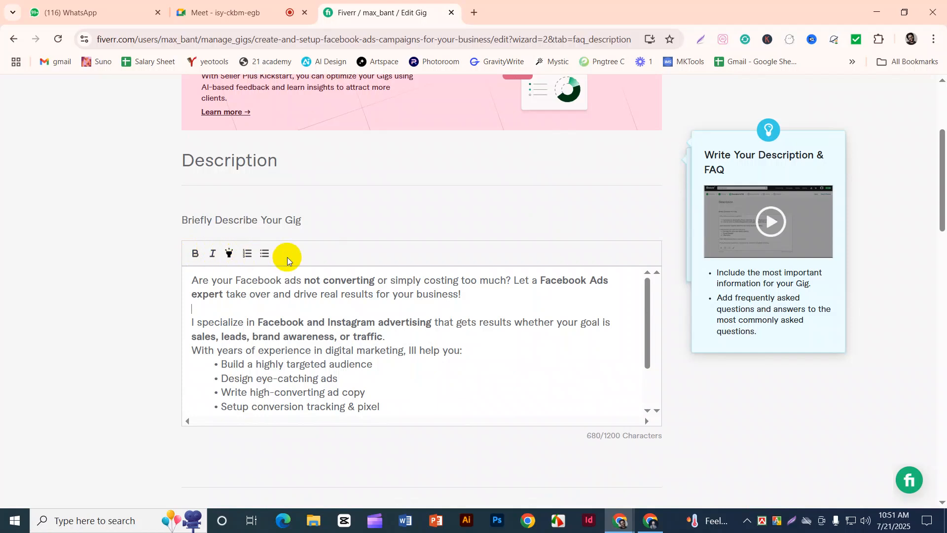
- Try bold on the whole opening paragraph of the description and remove it again
left_click_drag(466, 294, 186, 276)
left_click(194, 255)
left_click_drag(469, 294, 188, 286)
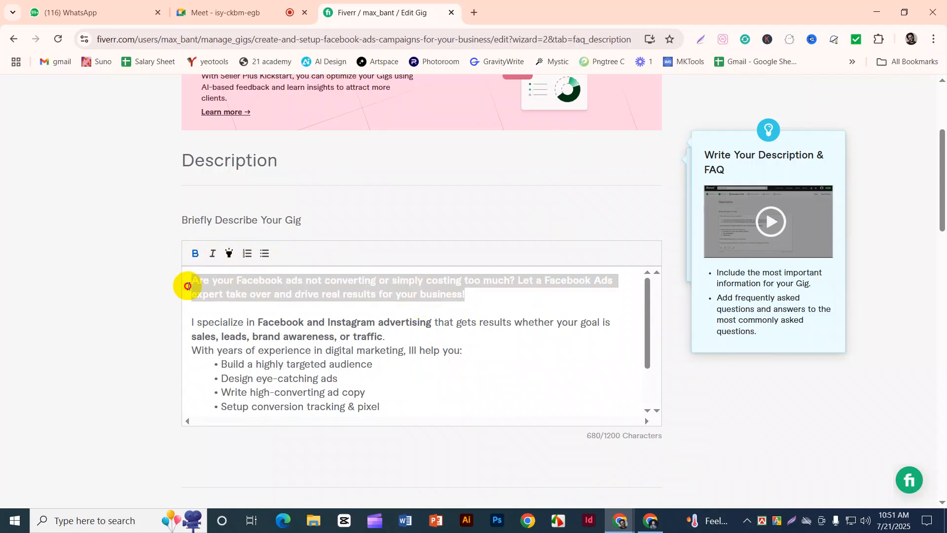
left_click(190, 247)
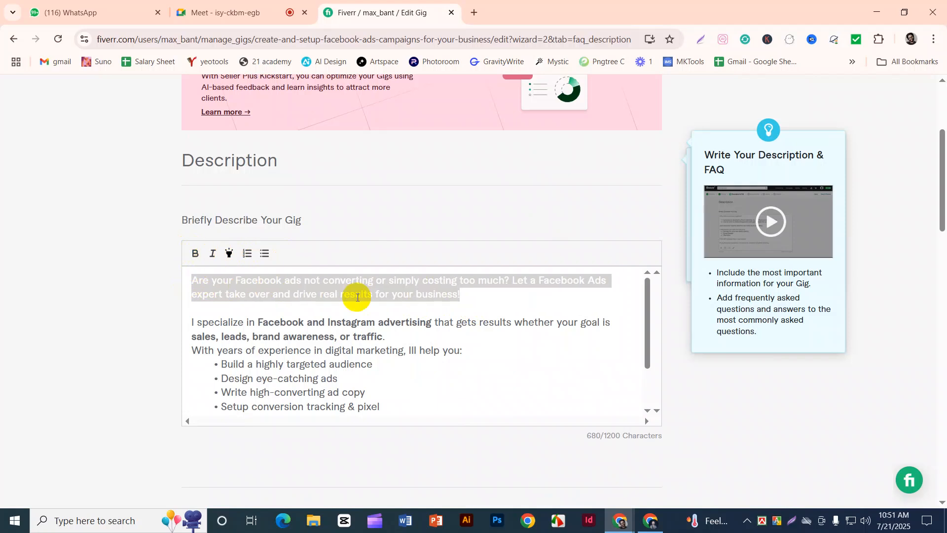
- Try italic and highlight formatting on the whole opening paragraph of the description
left_click(478, 298)
left_click_drag(478, 297, 163, 281)
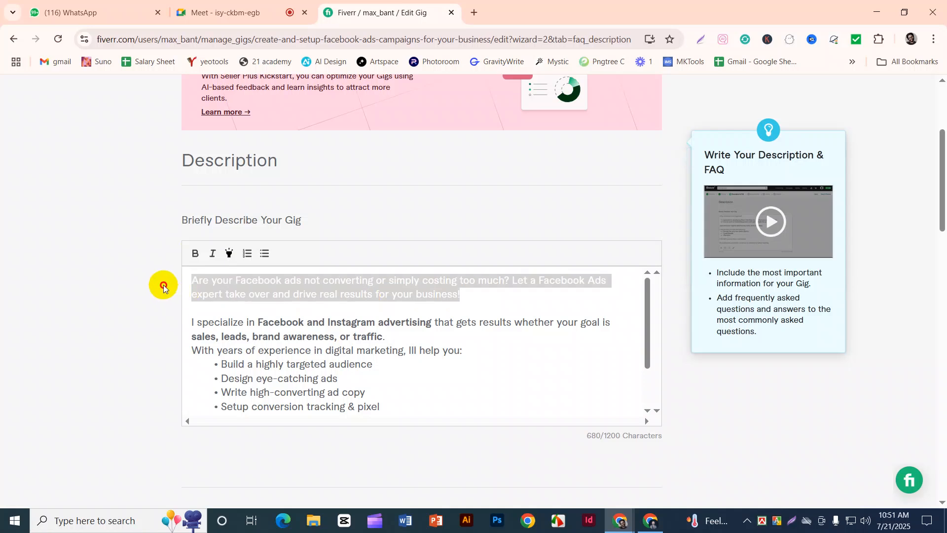
left_click(209, 256)
left_click_drag(461, 296, 419, 291)
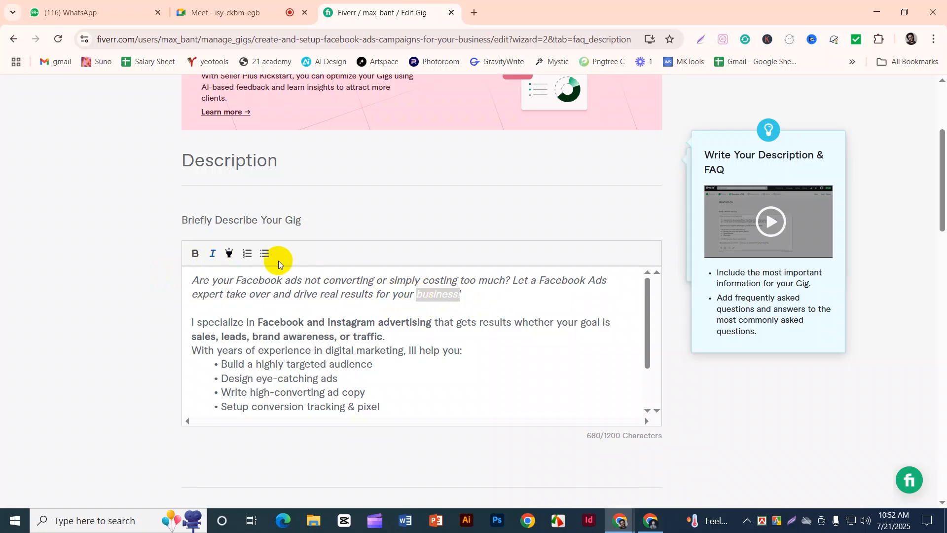
left_click(497, 289)
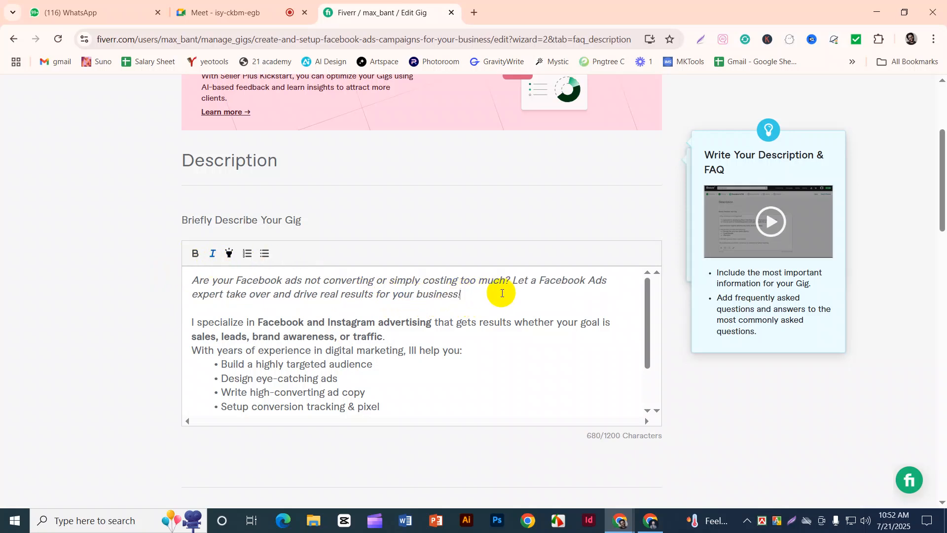
left_click_drag(454, 296, 192, 278)
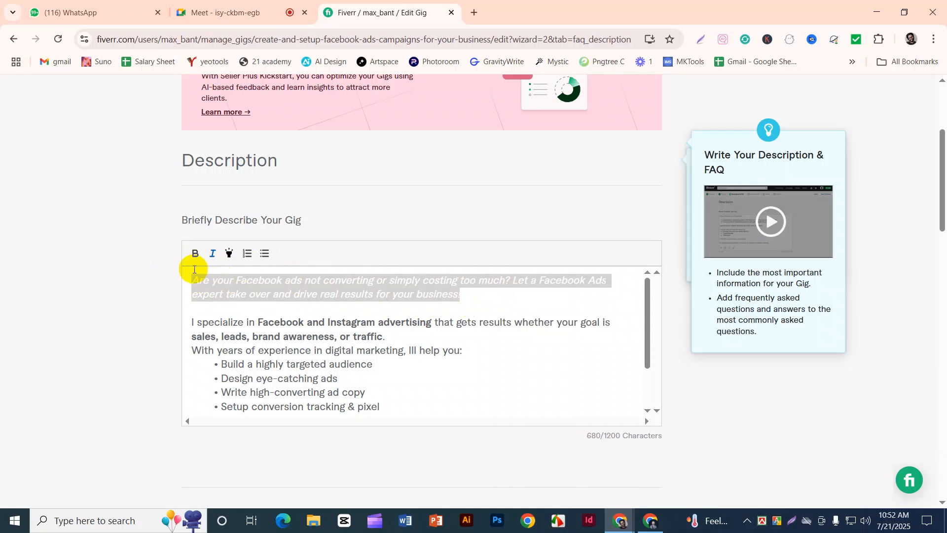
left_click(231, 256)
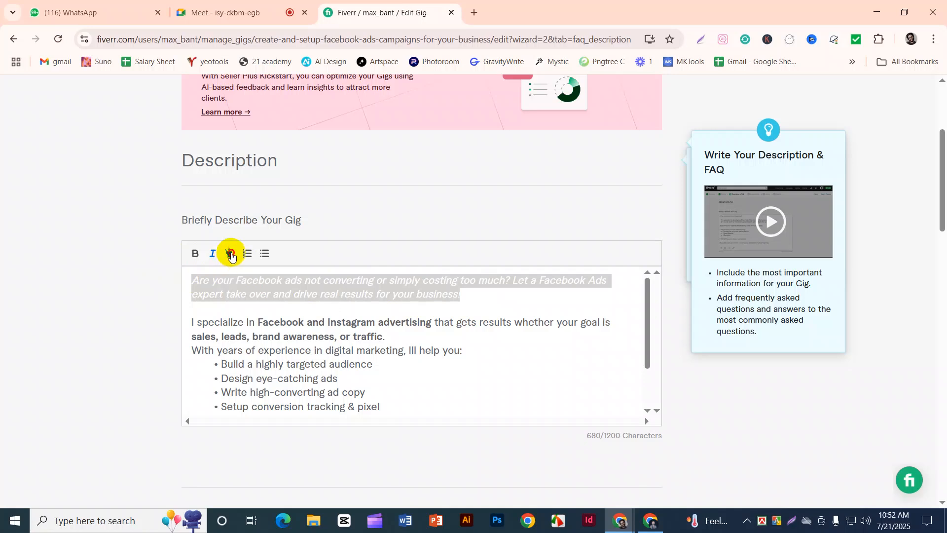
left_click(340, 296)
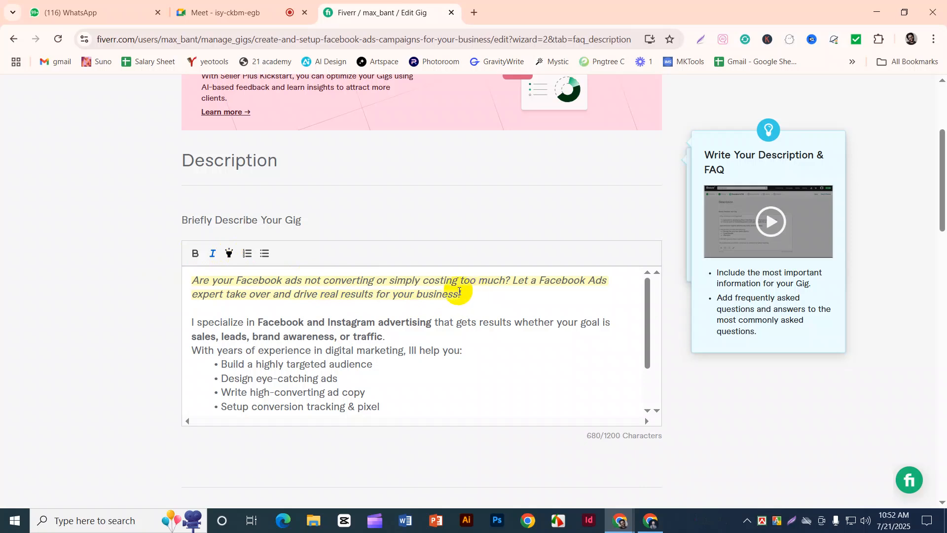
- Convert the five bulleted service items, from "Build a highly targeted audience" to "Analyze & optimize performance", to a numbered list
scroll(264, 360, "down", 2)
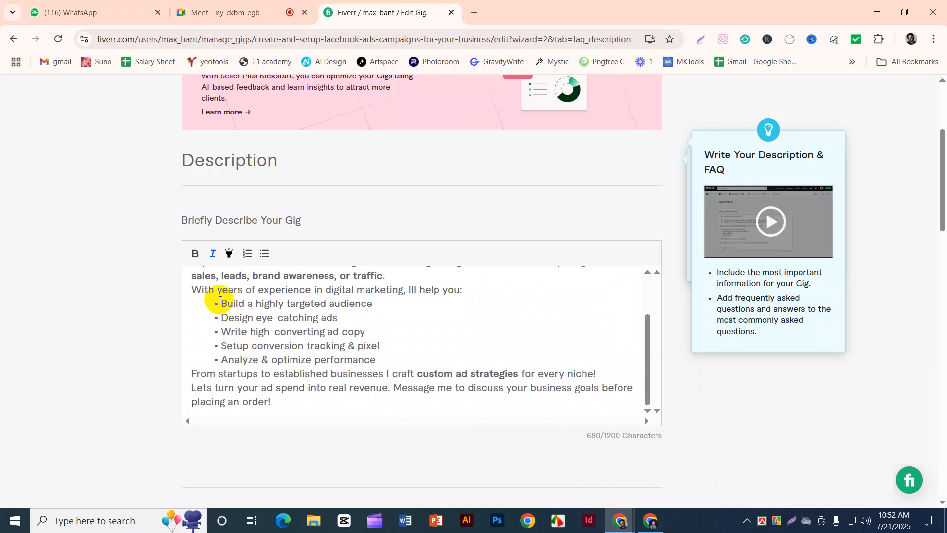
left_click_drag(219, 302, 377, 360)
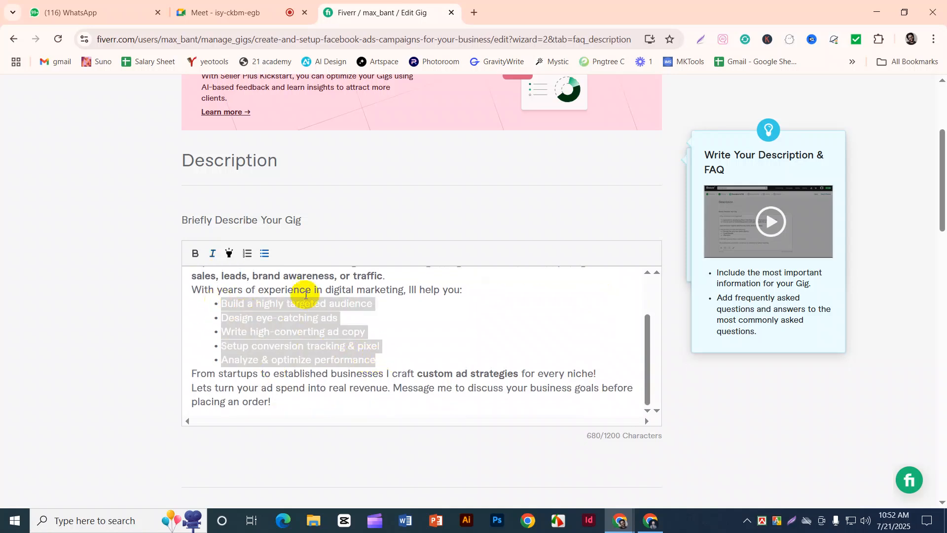
left_click(265, 254)
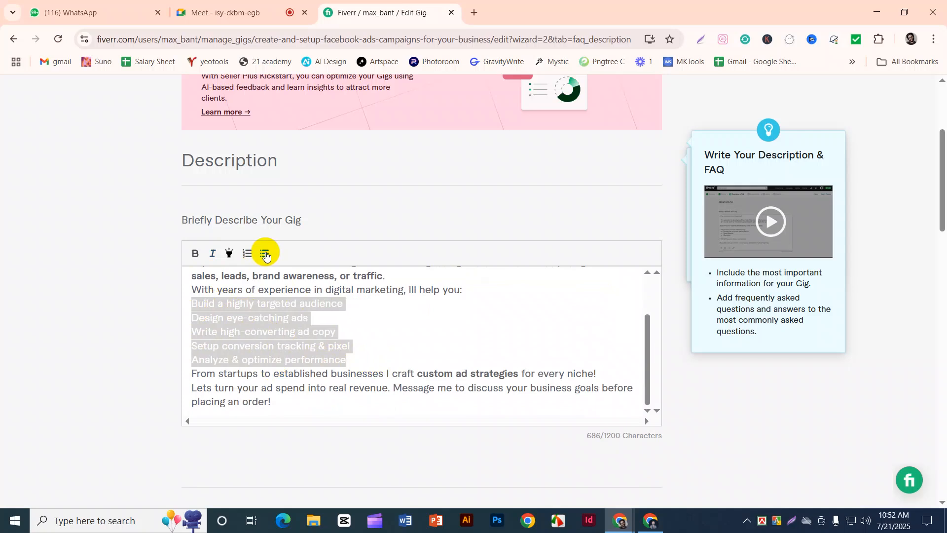
left_click(248, 254)
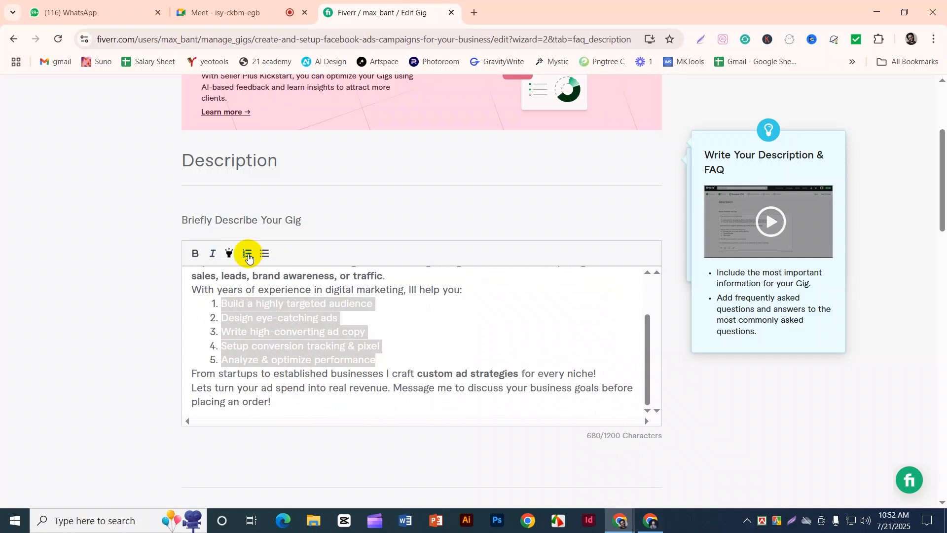
- Toggle the numbering on the five service items off and on, and return them to a bulleted list
left_click(380, 334)
left_click_drag(390, 354, 205, 308)
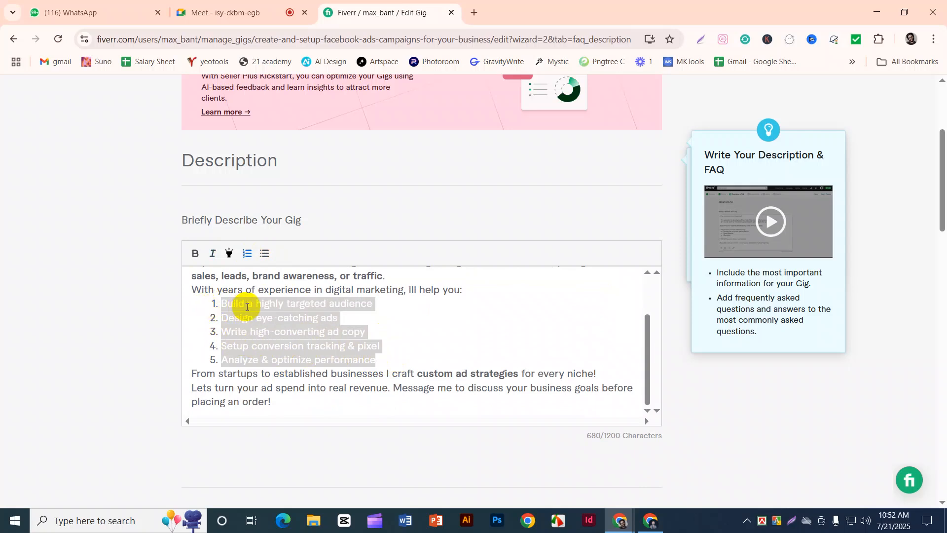
left_click(248, 254)
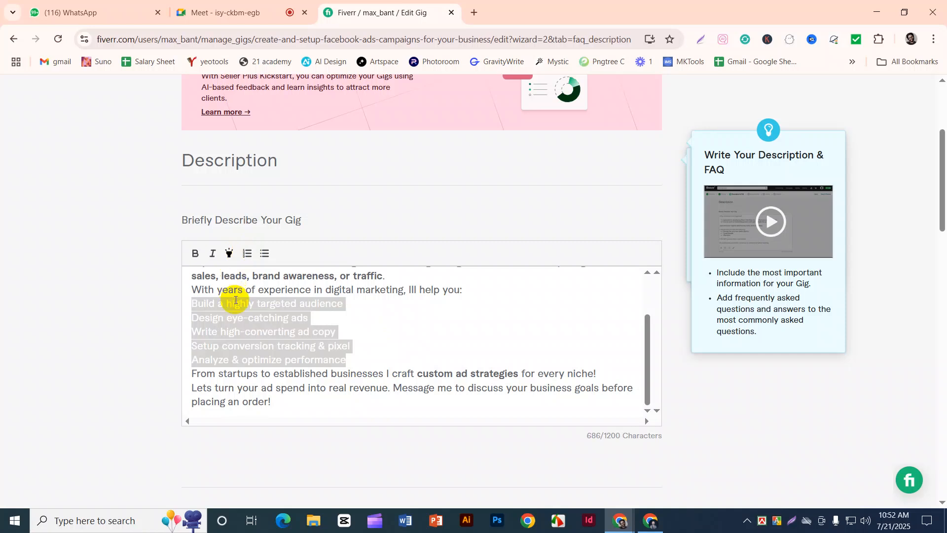
left_click(247, 254)
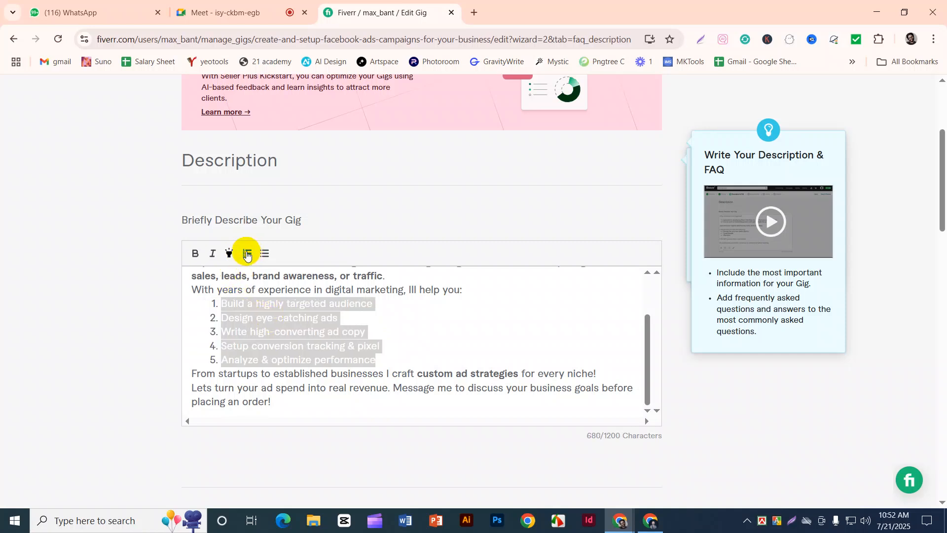
left_click(247, 254)
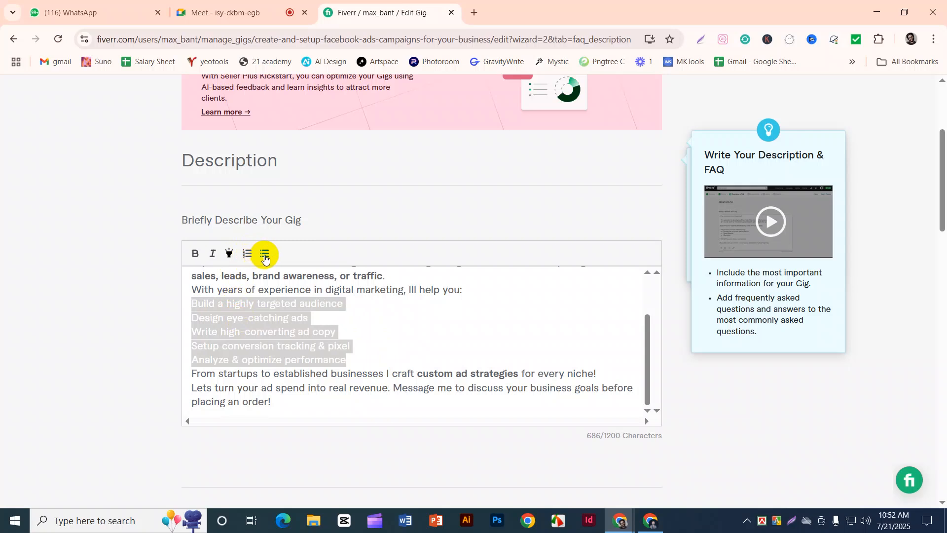
left_click(265, 254)
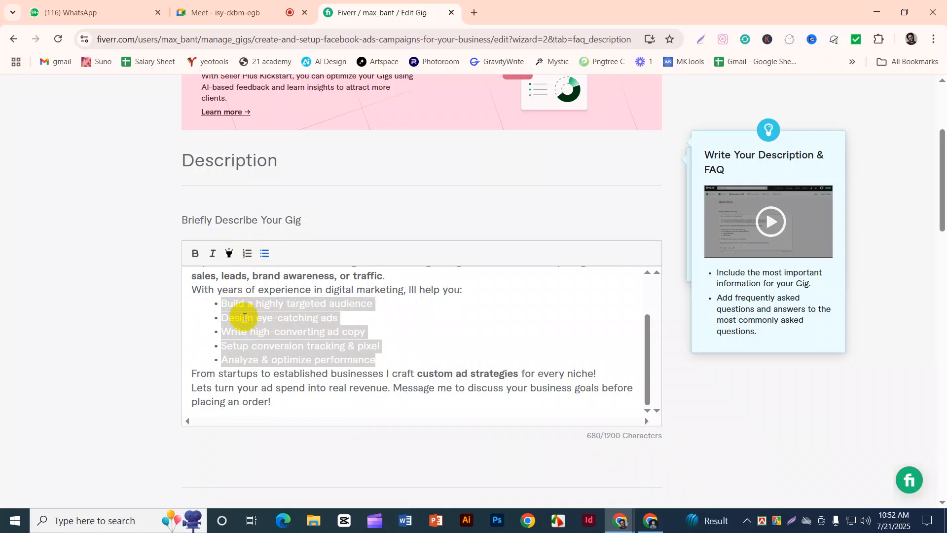
left_click(265, 254)
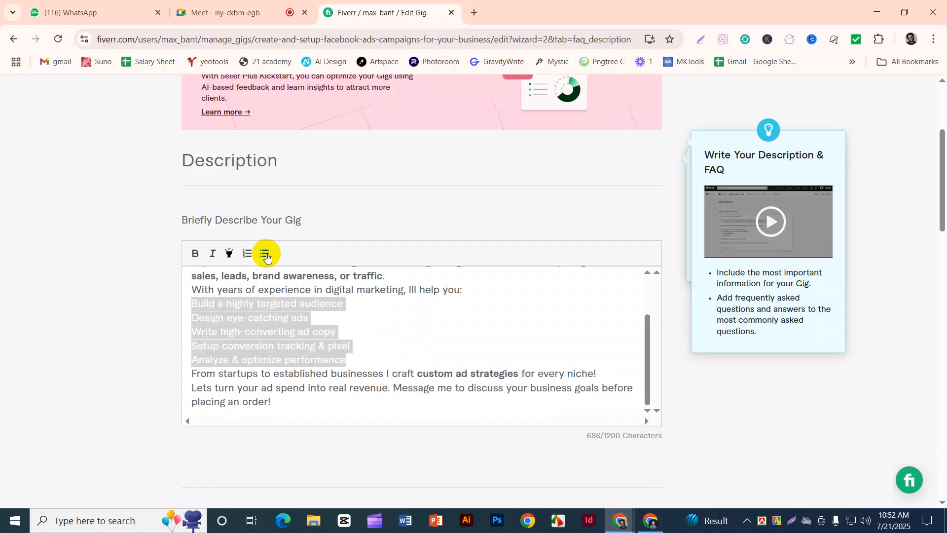
left_click(266, 254)
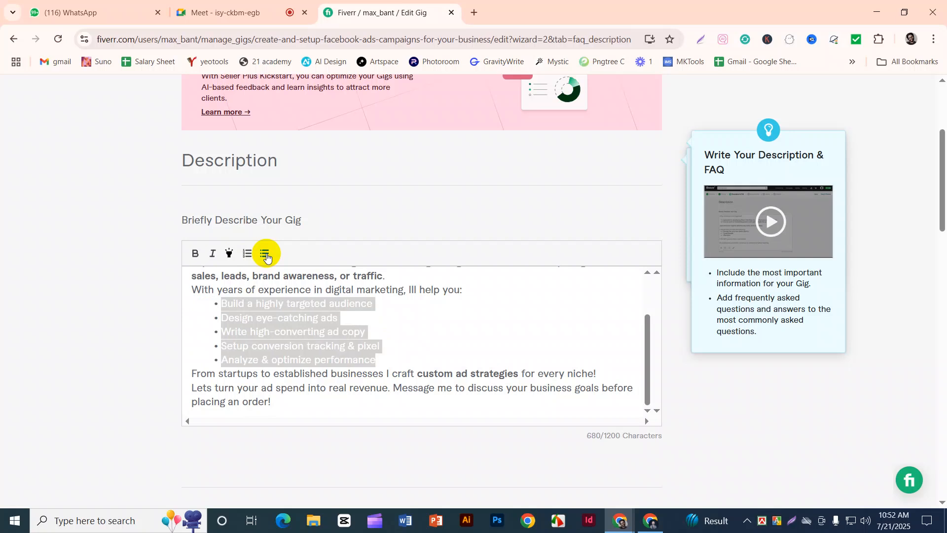
- Make the whole opening paragraph bold and remove its italic and highlight formatting
left_click(478, 293)
scroll(450, 306, "up", 3)
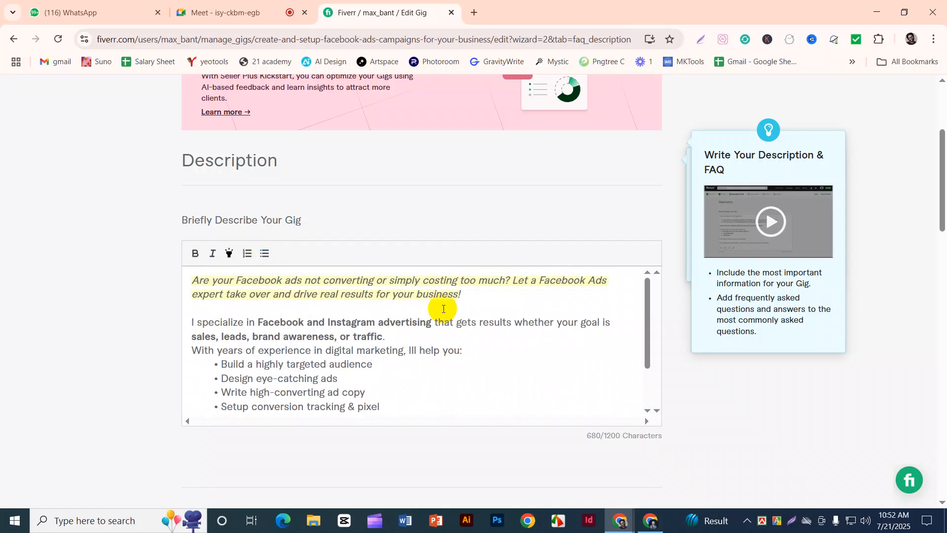
left_click_drag(469, 294, 193, 280)
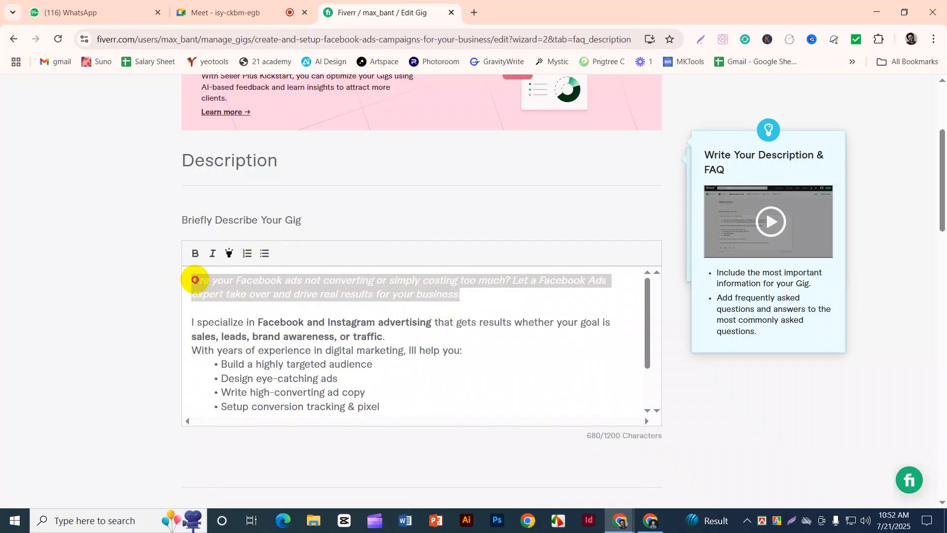
left_click(196, 254)
left_click(213, 253)
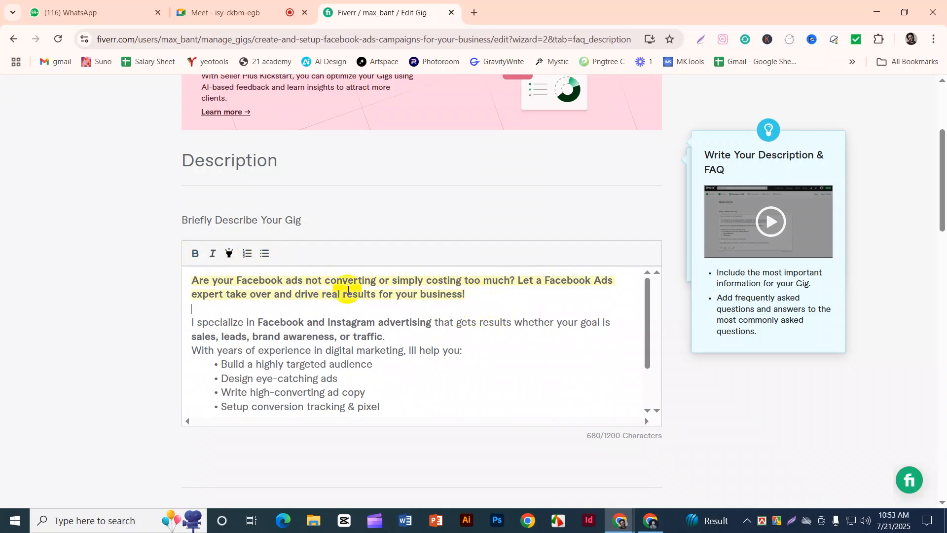
left_click_drag(469, 295, 192, 280)
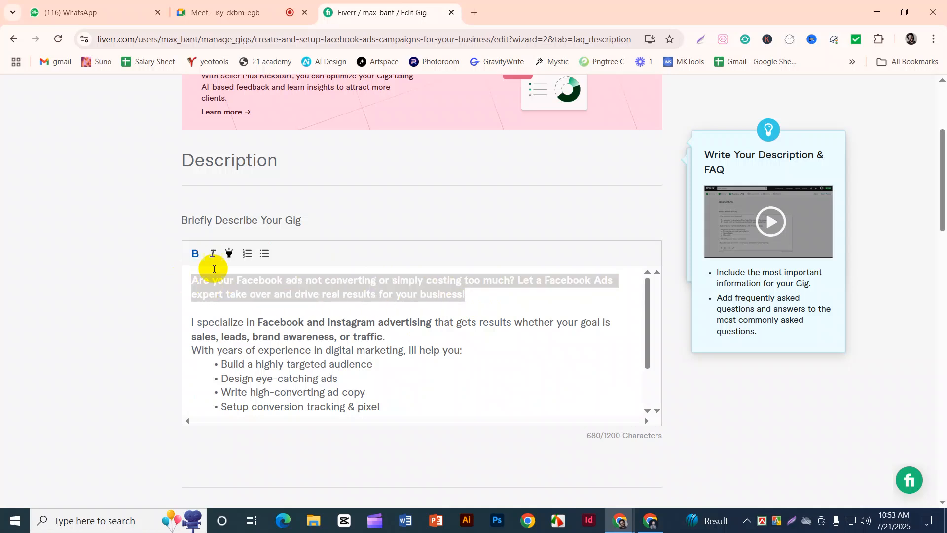
left_click(502, 308)
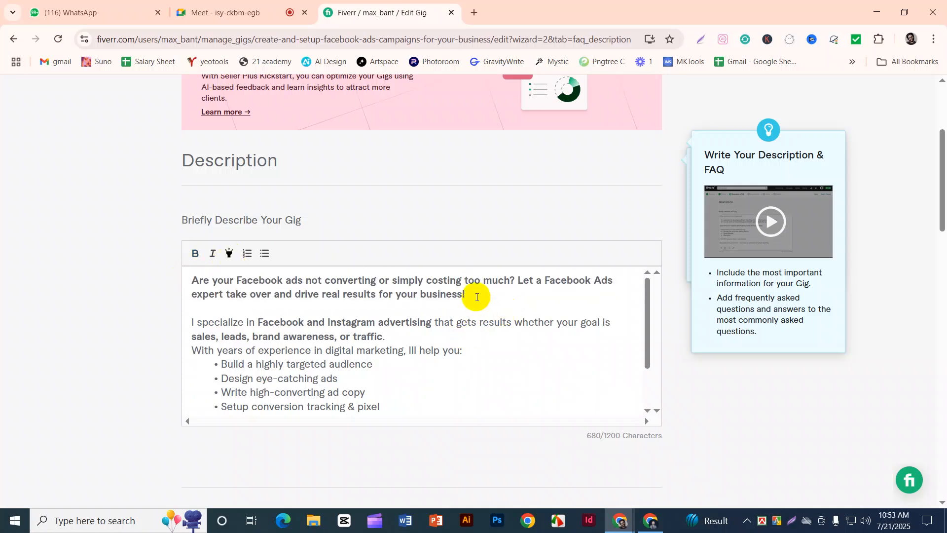
- Start "Let a Facebook Ads expert" on a new line and italicize "Facebook ads" in the description's first sentence
left_click(516, 280)
key("Return")
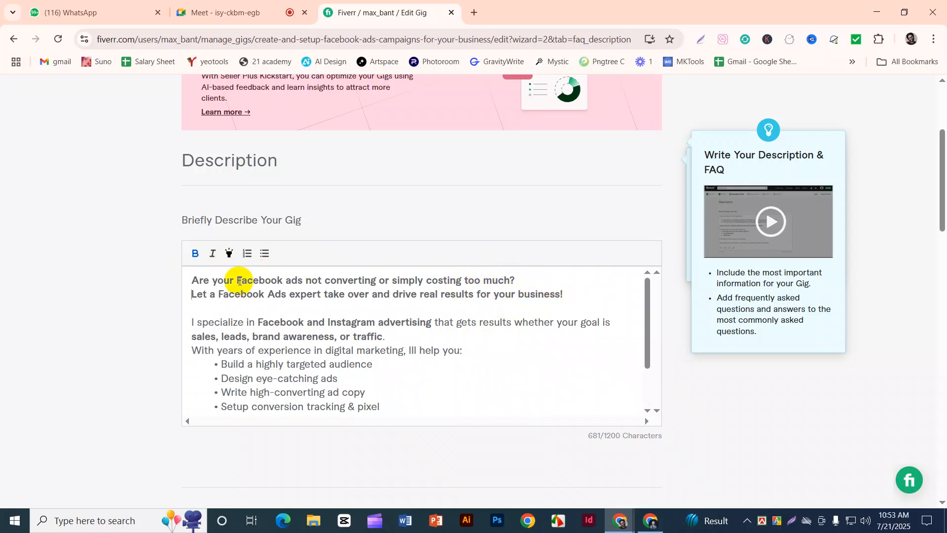
left_click_drag(237, 280, 302, 280)
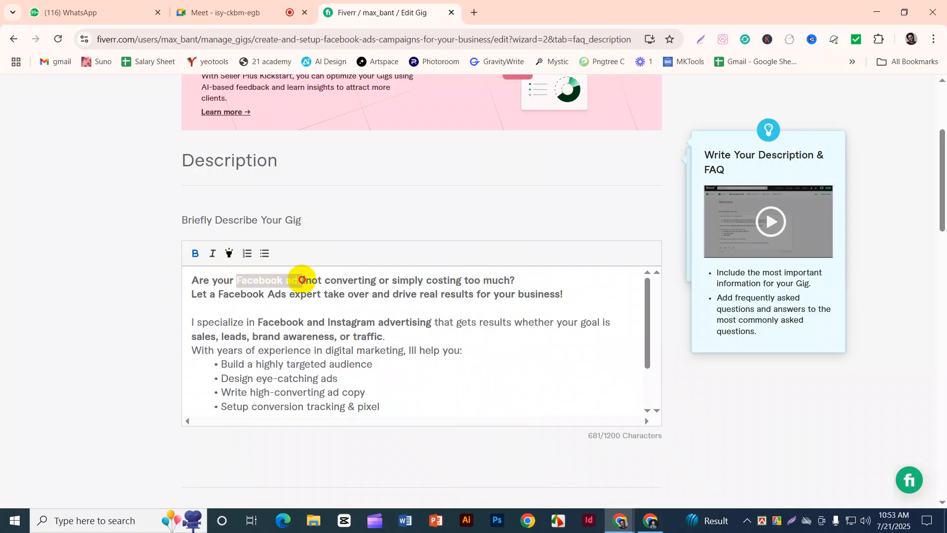
left_click(213, 253)
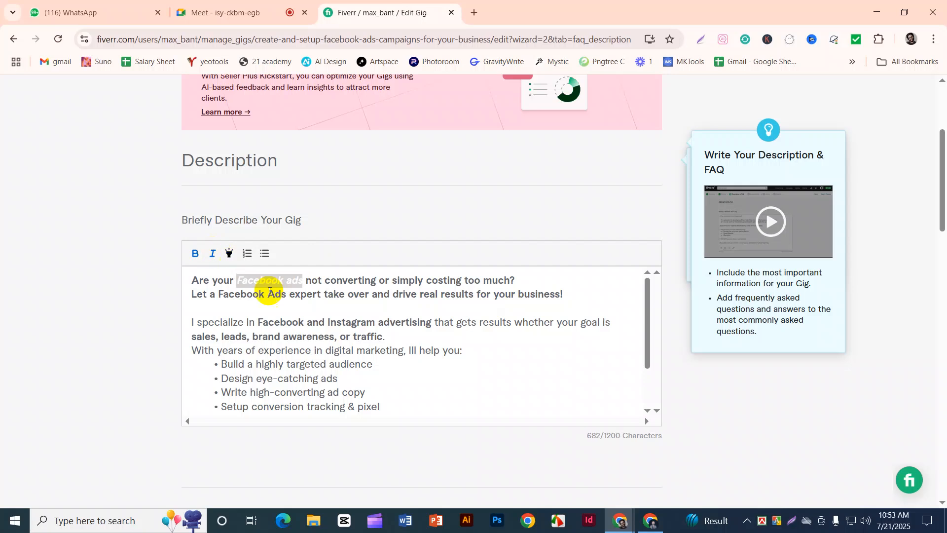
left_click(329, 300)
- Insert a blank line after the paragraph ending in "sales, leads, brand awareness, or traffic."
scroll(328, 332, "down", 3)
scroll(328, 332, "up", 3)
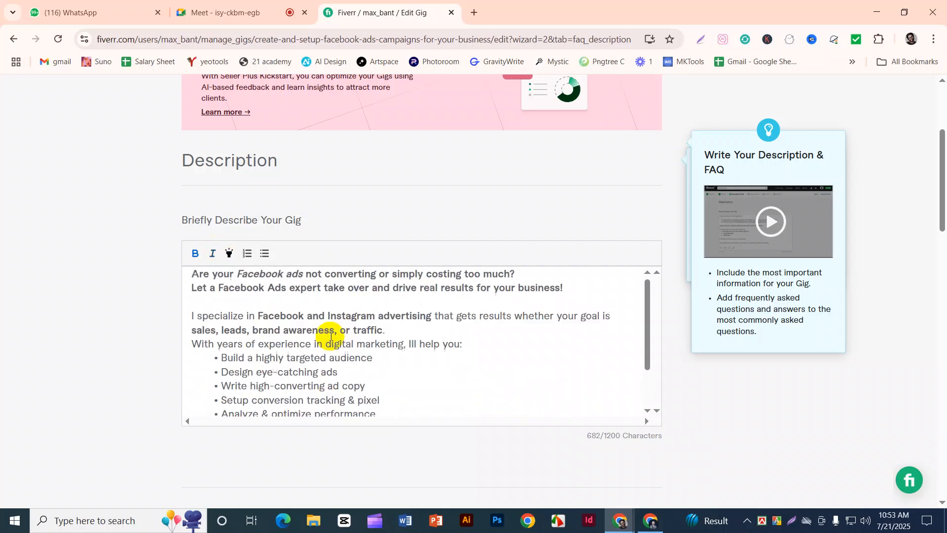
left_click(398, 336)
key("Return")
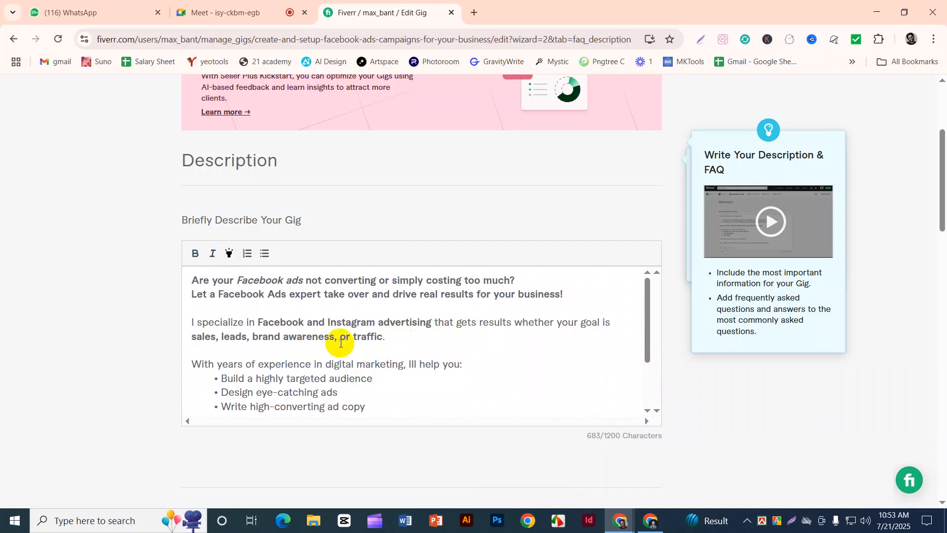
- Bold the line "With years of experience in digital marketing, Ill help you:" and insert a blank line below it
left_click_drag(465, 364, 197, 359)
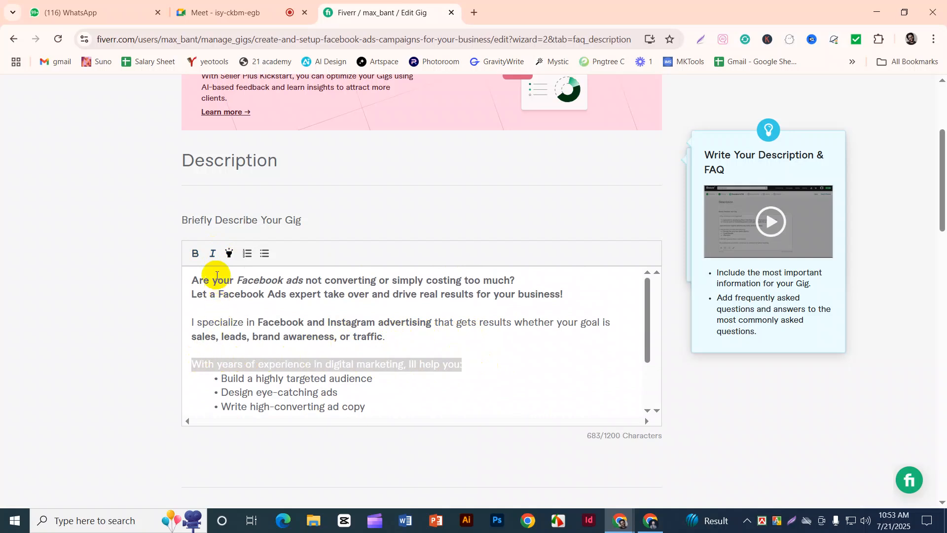
left_click(197, 254)
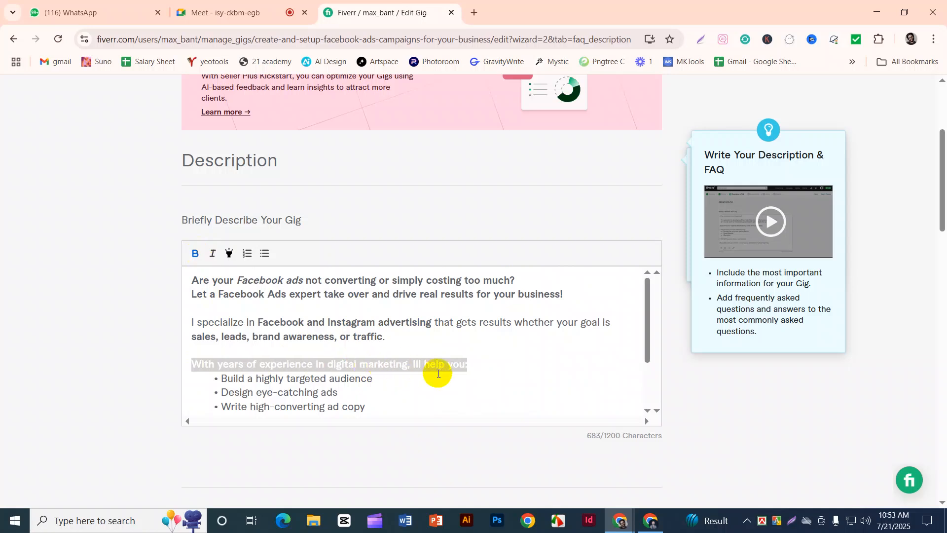
scroll(438, 373, "down", 2)
left_click(526, 317)
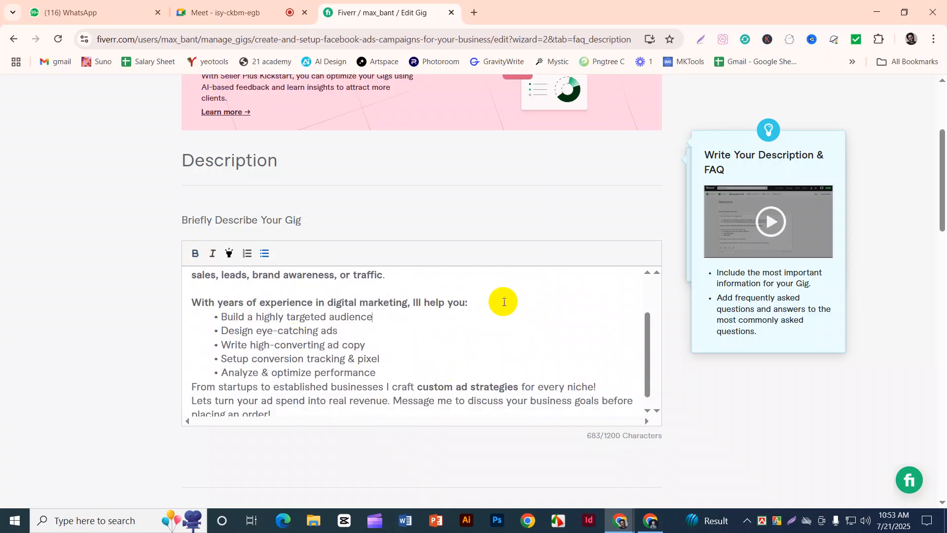
key("Return")
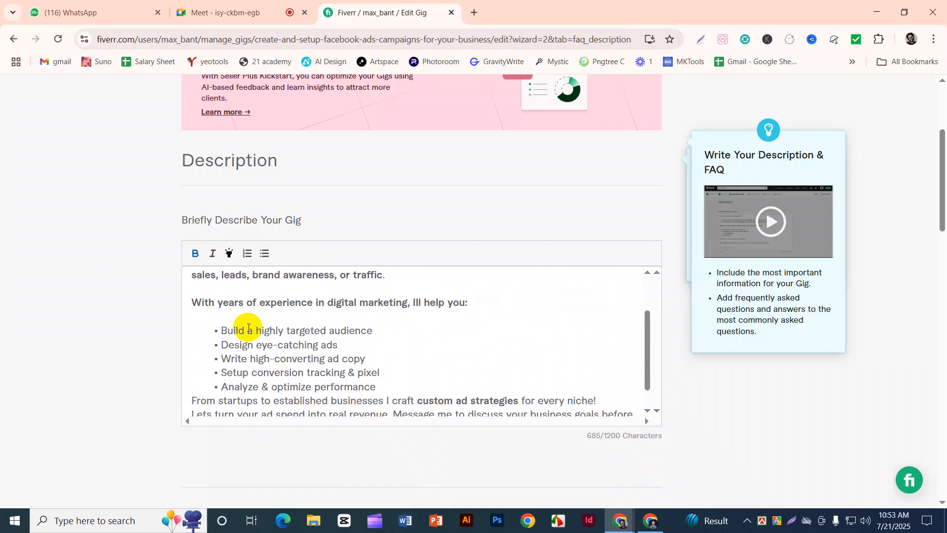
- Insert an unbulleted blank line between the service list and the "From startups to established businesses" sentence
left_click_drag(205, 328, 401, 386)
left_click(401, 383)
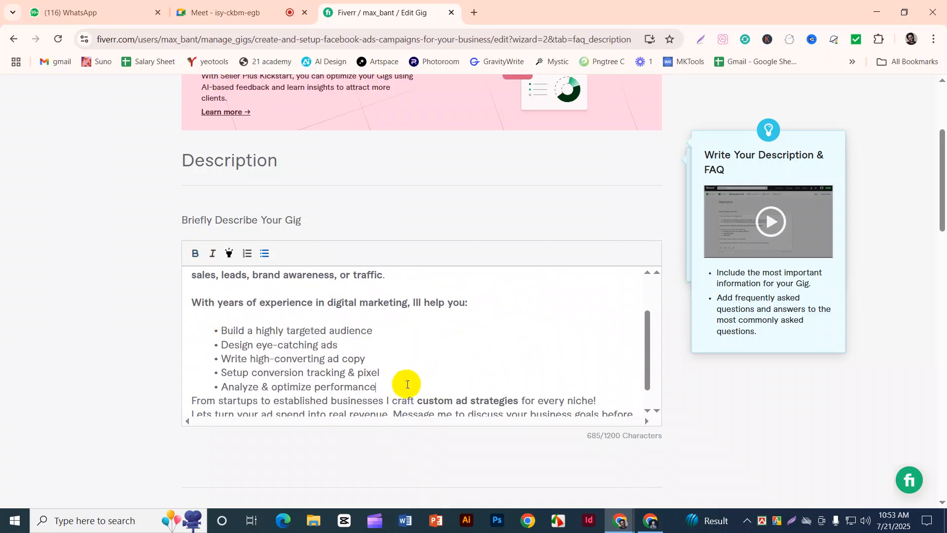
key("Return")
scroll(327, 392, "down", 1)
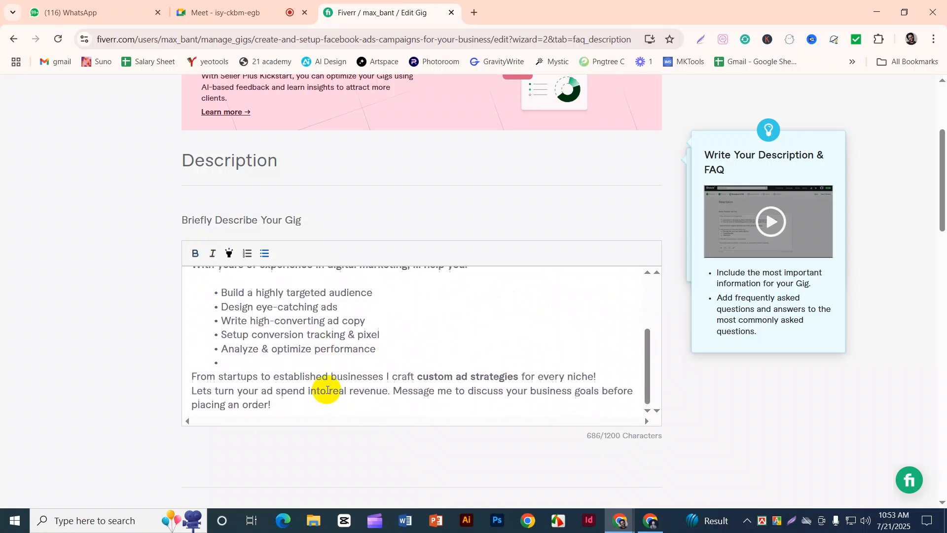
scroll(327, 384, "down", 1)
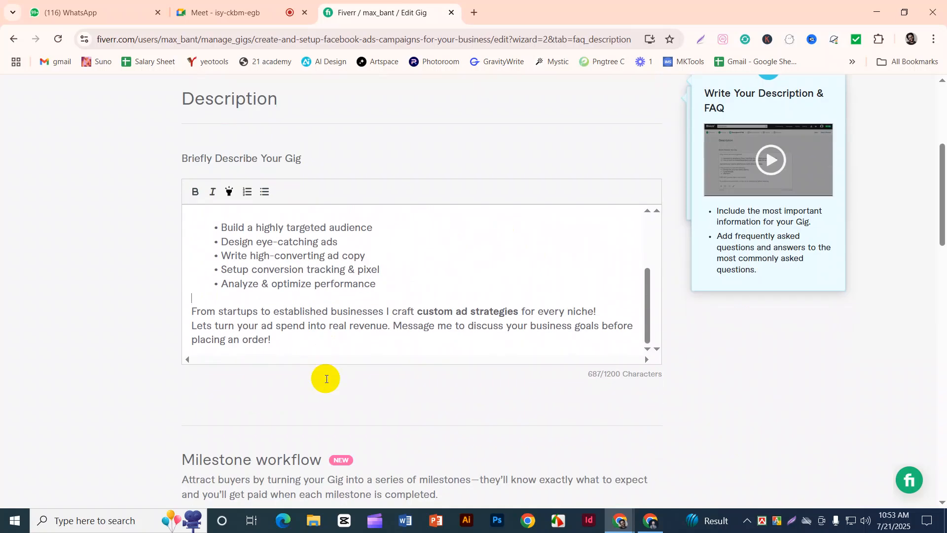
scroll(282, 348, "down", 1)
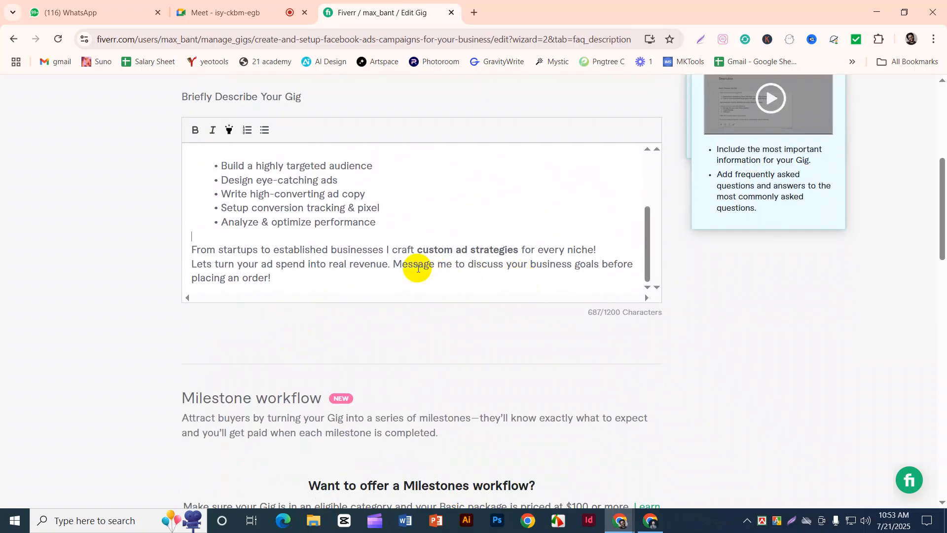
- Put "Message me to discuss your business goals before placing an order!" on its own line, highlighted and italicized
left_click(393, 264)
key("Return")
left_click(516, 277)
left_click_drag(516, 277, 196, 274)
left_click(223, 131)
left_click(212, 130)
left_click(537, 281)
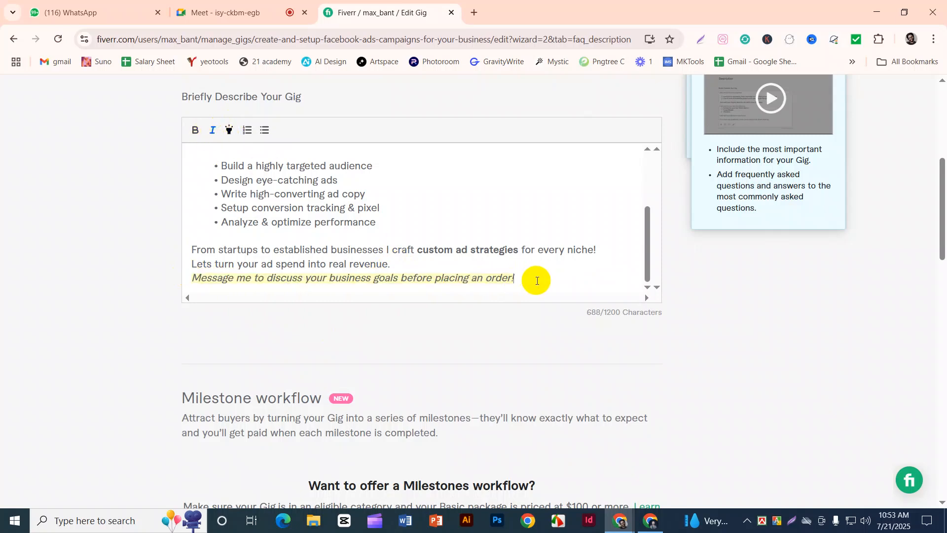
- Insert a blank line above the highlighted "Message me" sentence and review the whole description
left_click(419, 262)
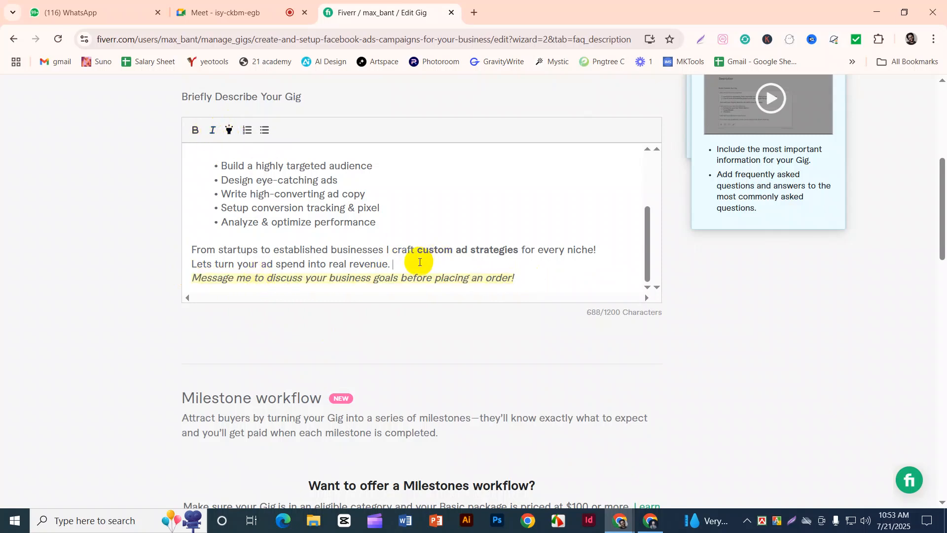
key("Return")
scroll(420, 262, "up", 3)
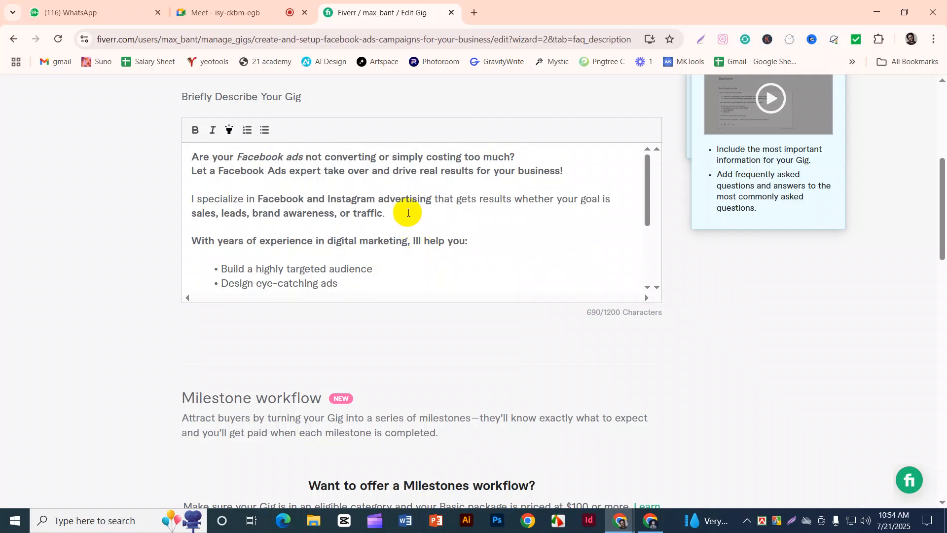
scroll(397, 236, "down", 2)
scroll(394, 248, "down", 1)
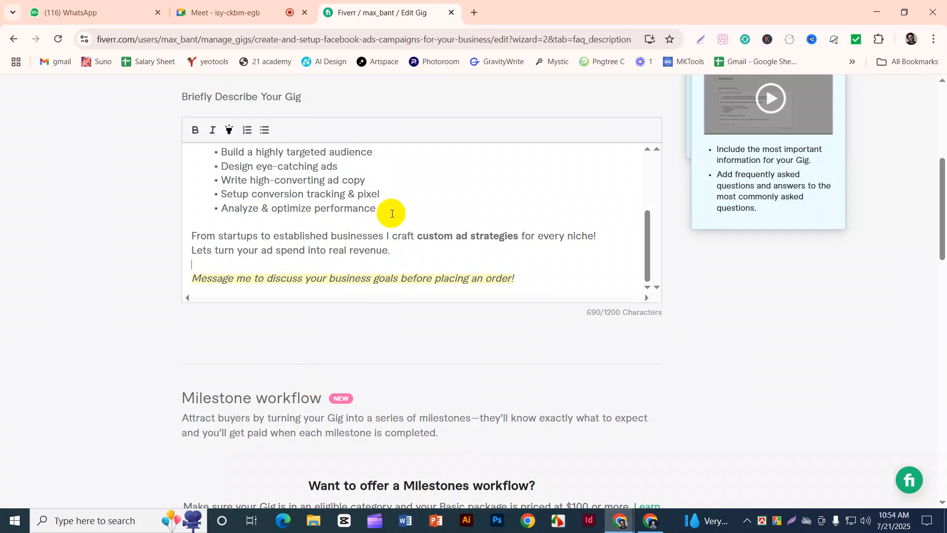
scroll(392, 213, "up", 3)
- Start a new entry in the Frequently Asked Questions section of the gig
scroll(392, 214, "down", 4)
scroll(402, 228, "down", 6)
scroll(406, 247, "down", 6)
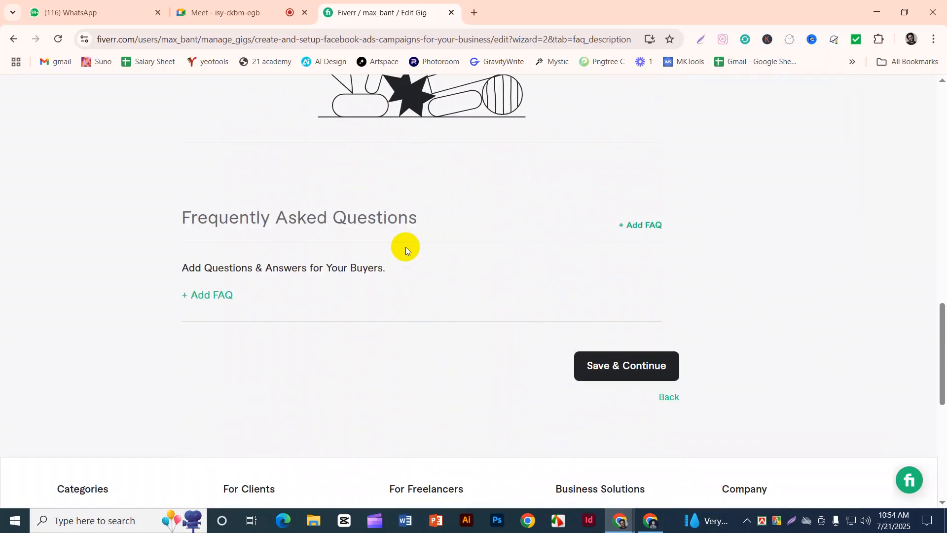
left_click(220, 296)
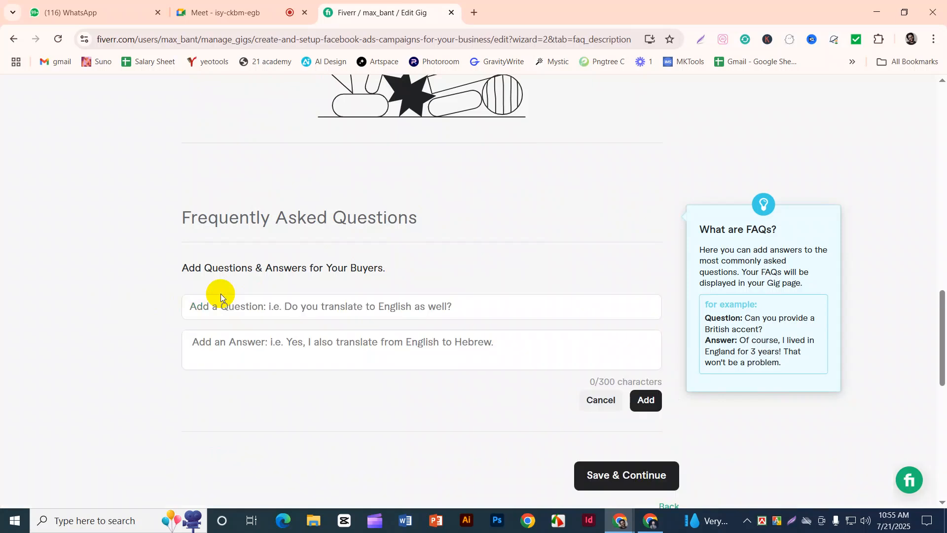
left_click(269, 306)
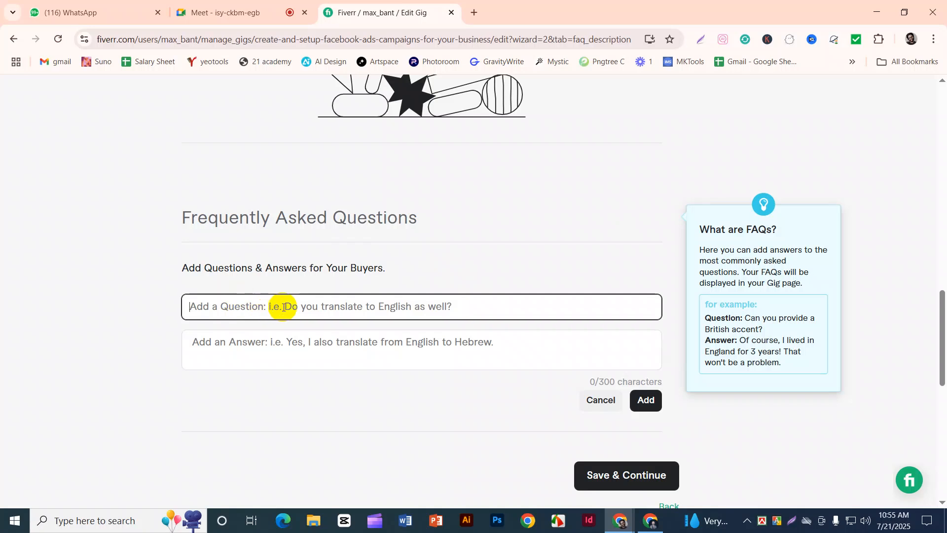
- Switch to the ChatGPT conversation and copy the FAQ question "What do you need to get started?" together with its answer
left_click(650, 518)
scroll(467, 321, "down", 15)
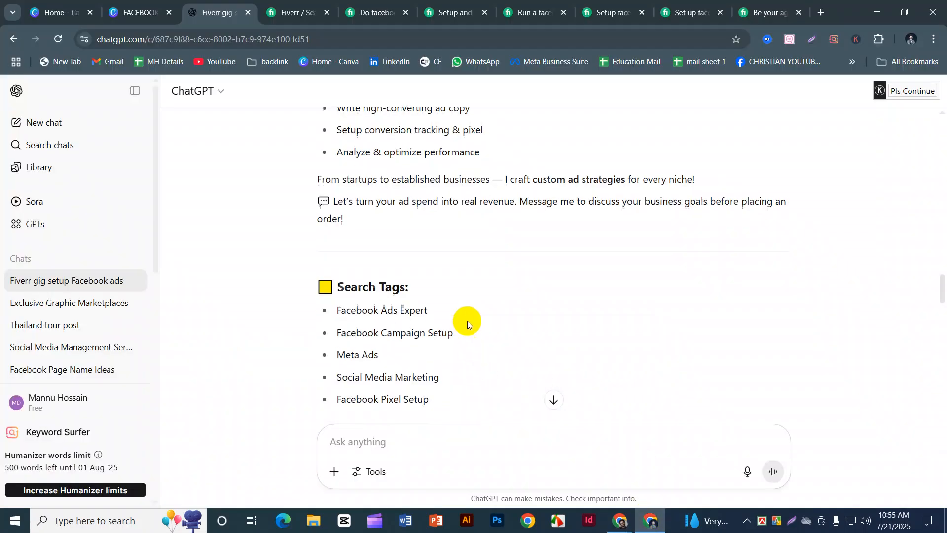
scroll(468, 323, "down", 5)
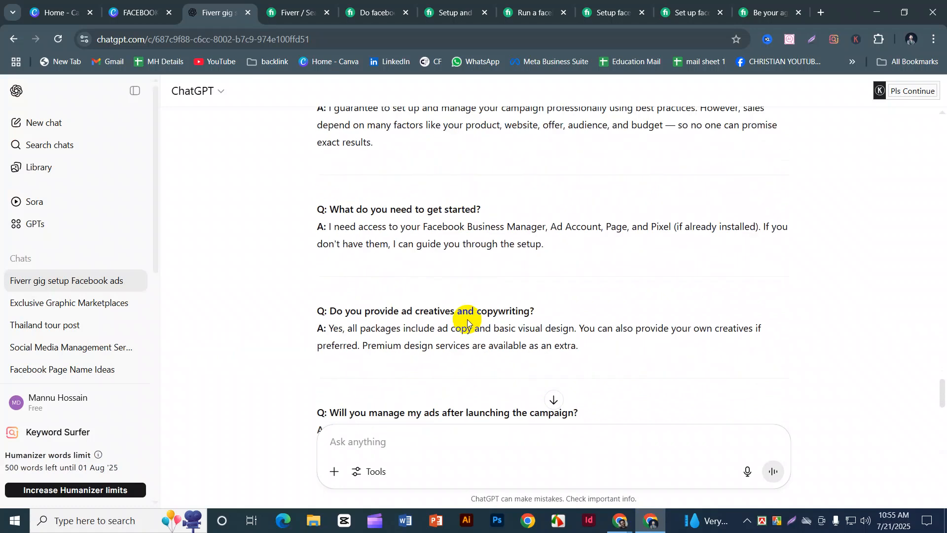
scroll(468, 323, "up", 1)
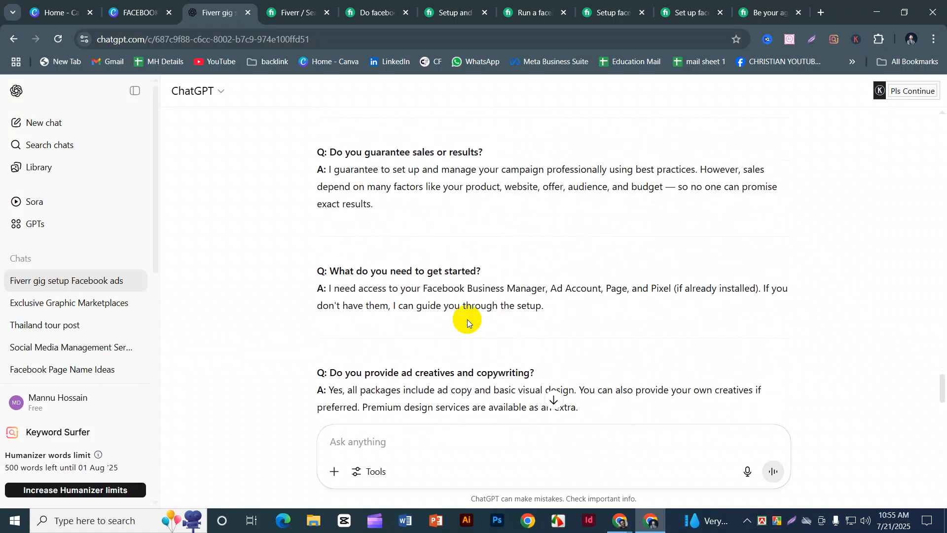
left_click_drag(488, 271, 330, 267)
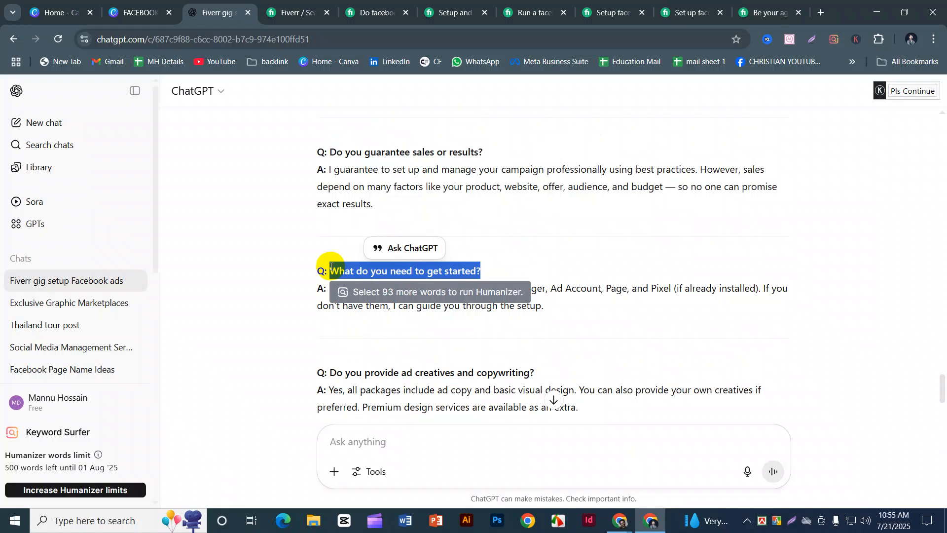
left_click(549, 269)
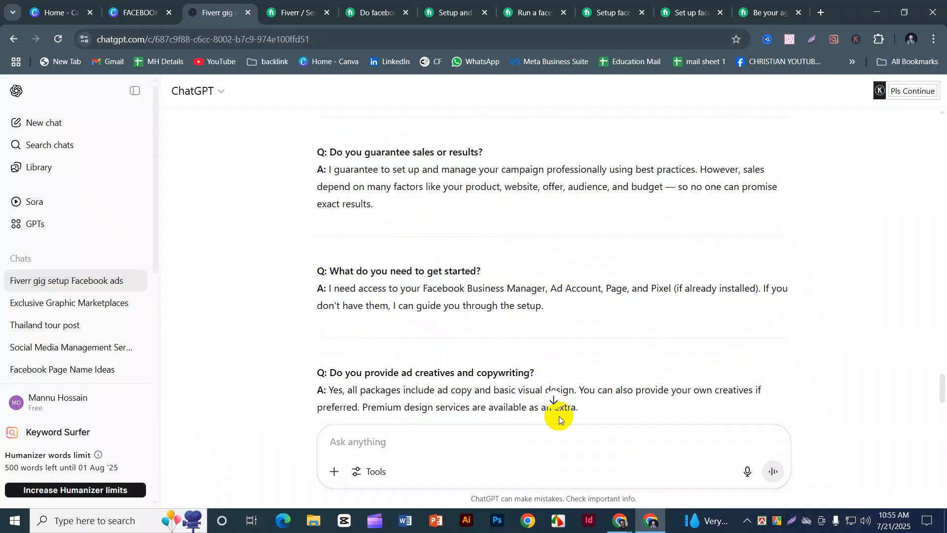
left_click(620, 520)
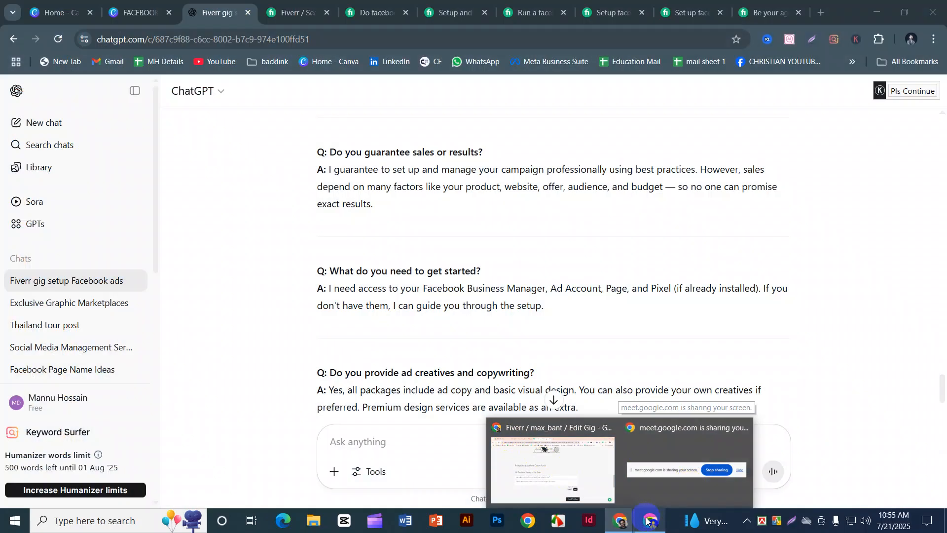
left_click(373, 339)
left_click_drag(558, 305, 327, 275)
key("ctrl+c")
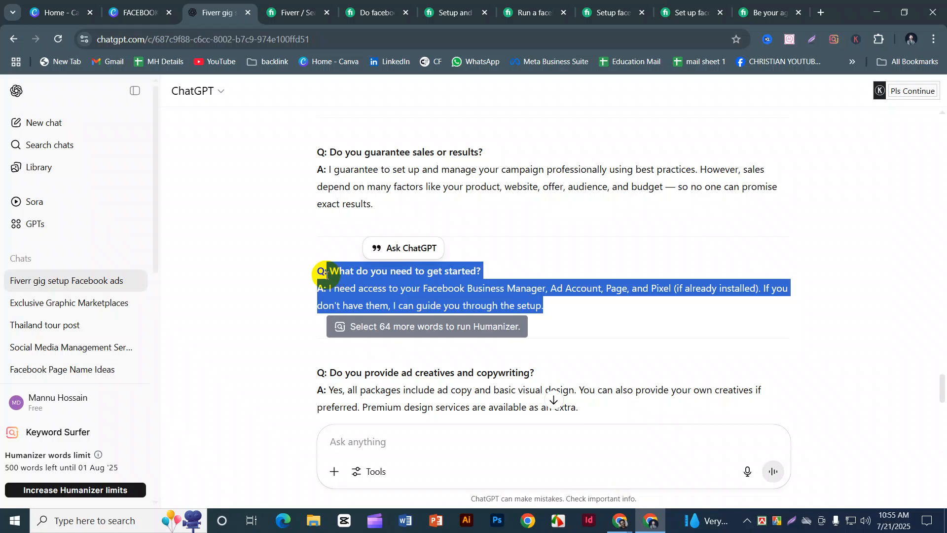
- Return to the Fiverr gig editor and paste the copied question and answer into the FAQ answer field
left_click(622, 521)
left_click(567, 478)
left_click(328, 313)
left_click(389, 272)
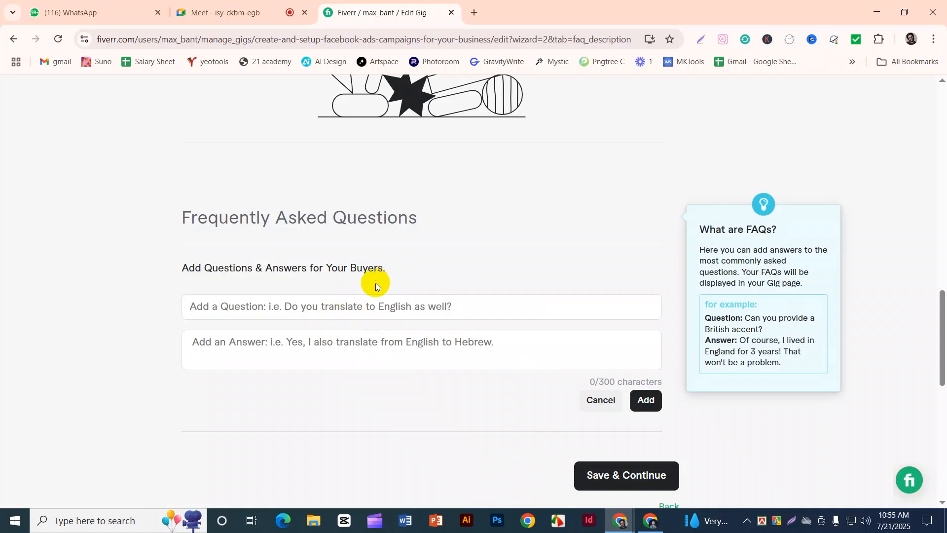
left_click(363, 306)
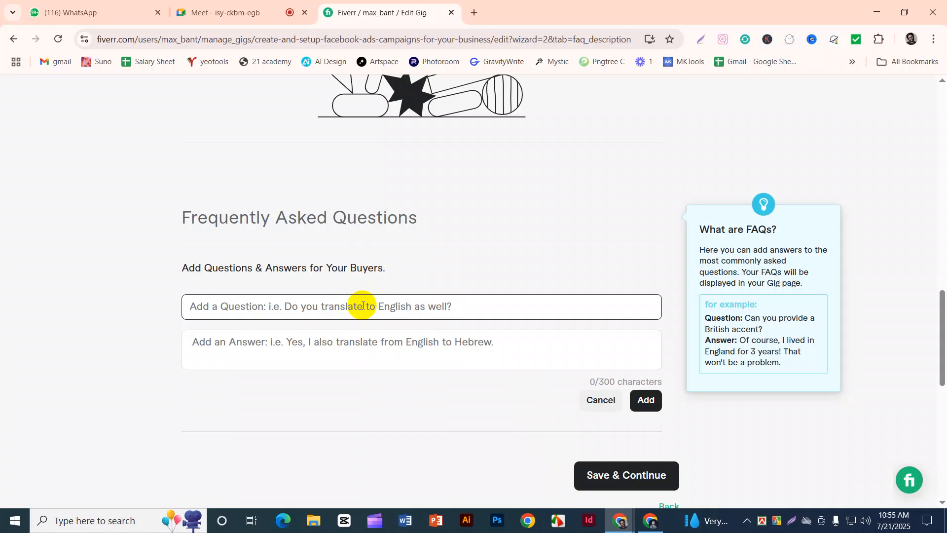
left_click(362, 305)
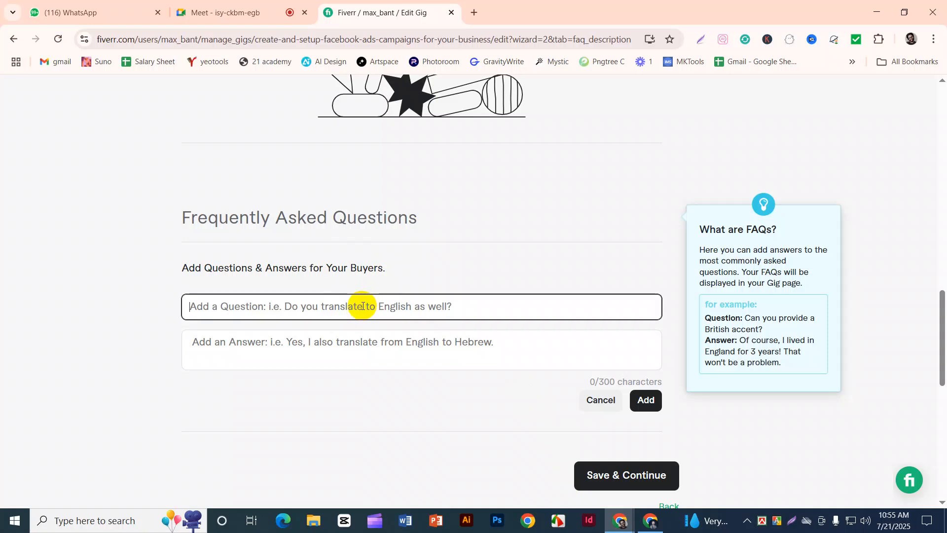
left_click(361, 352)
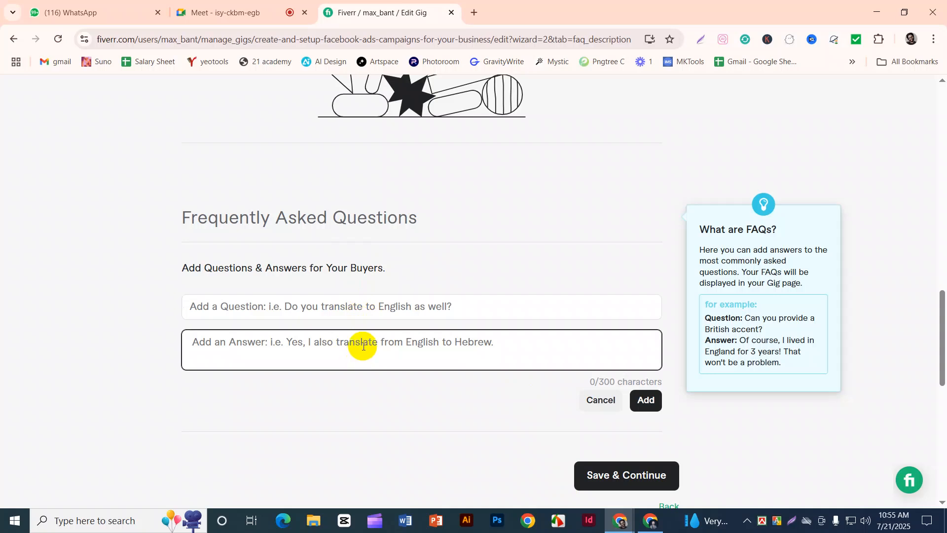
key("ctrl+v")
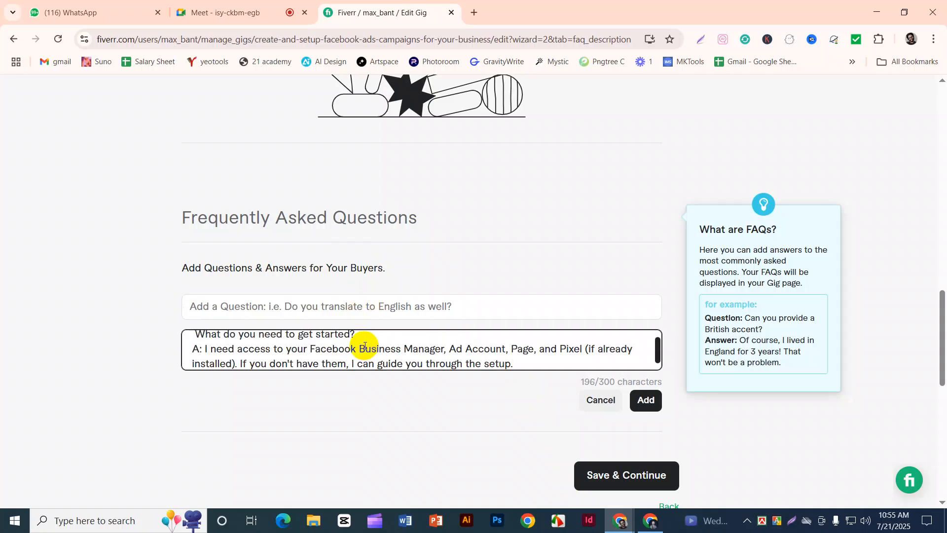
- Copy the question out of the FAQ answer, then delete it along with the "A:" label and the empty line
left_click_drag(381, 332, 189, 333)
key("ctrl+c")
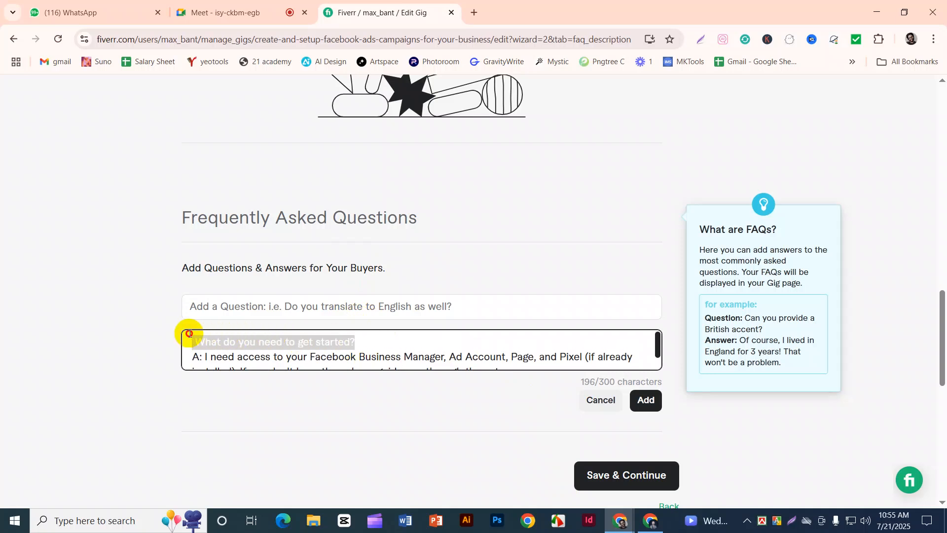
key("BackSpace")
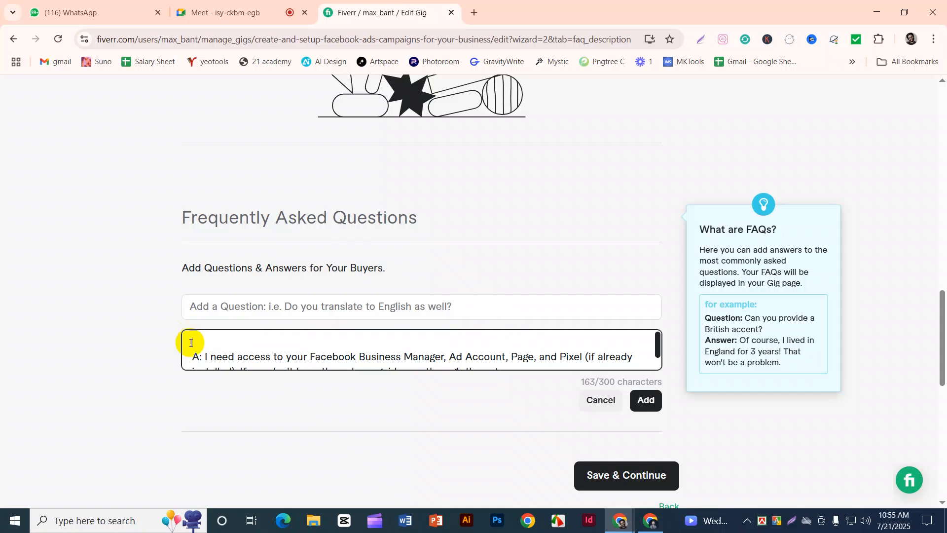
left_click_drag(205, 356, 181, 351)
key("BackSpace")
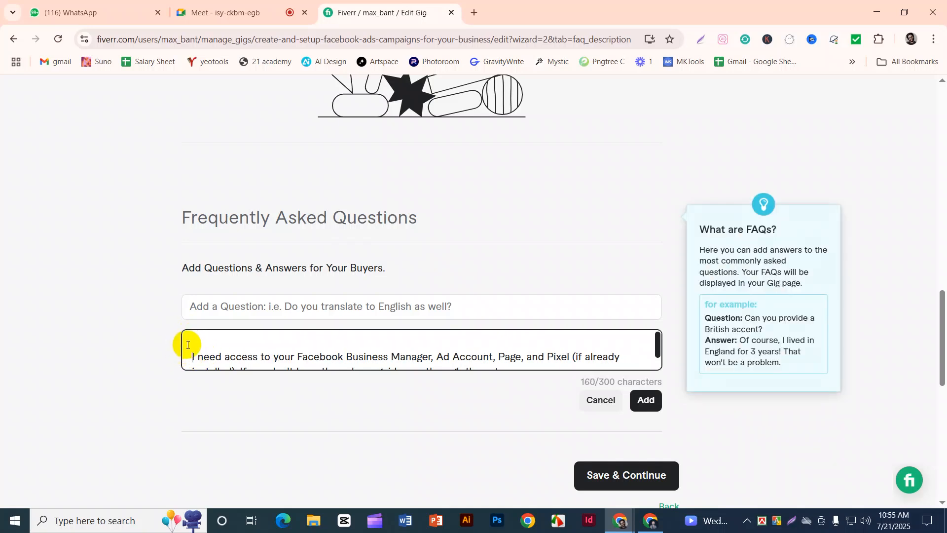
key("BackSpace")
- Paste "What do you need to get started?" into the FAQ question field
left_click(272, 313)
scroll(281, 311, "up", 5)
scroll(291, 308, "up", 5)
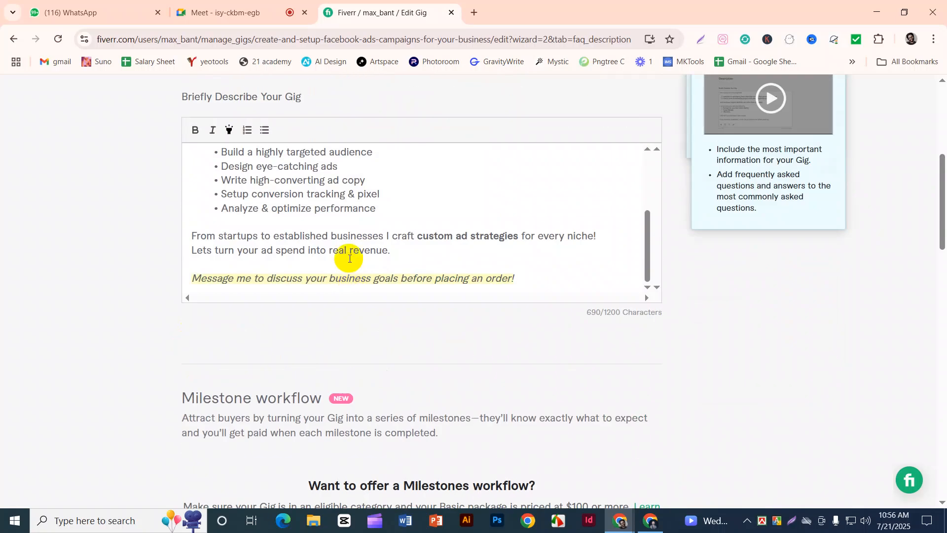
scroll(365, 229, "up", 5)
scroll(365, 229, "down", 5)
scroll(365, 229, "down", 10)
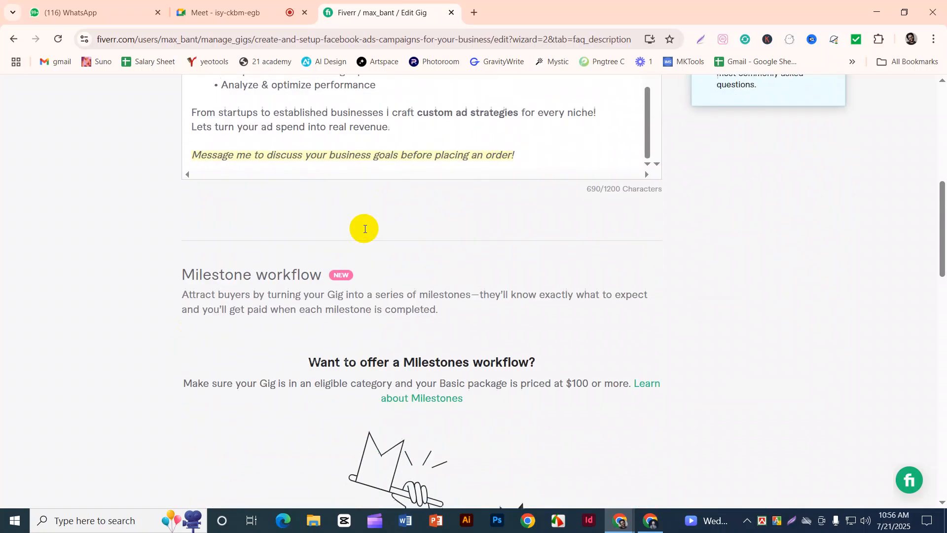
left_click(267, 370)
key("ctrl+v")
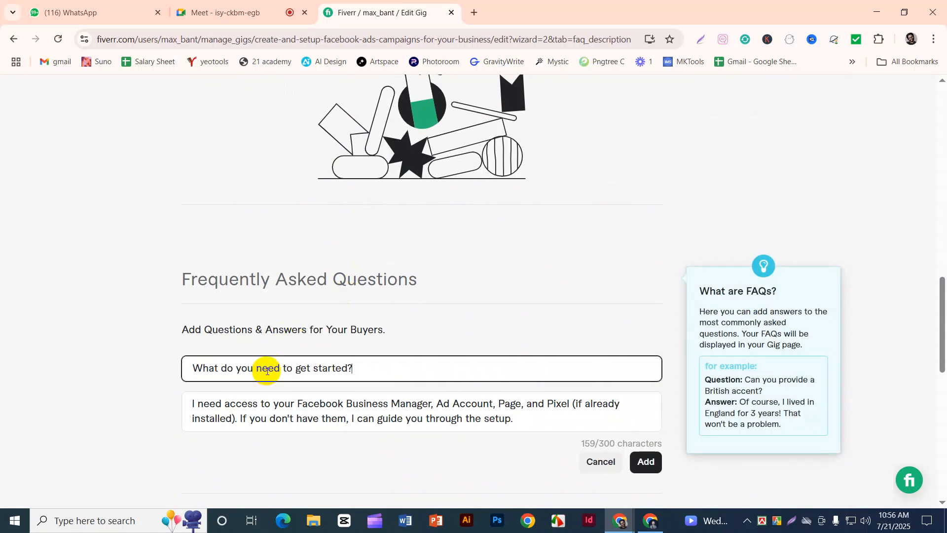
left_click_drag(372, 368, 199, 355)
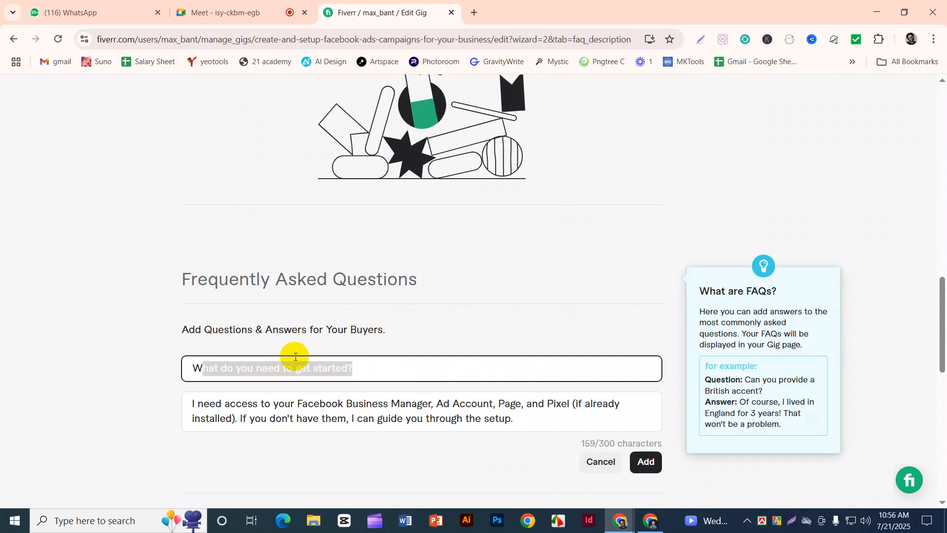
left_click(311, 359)
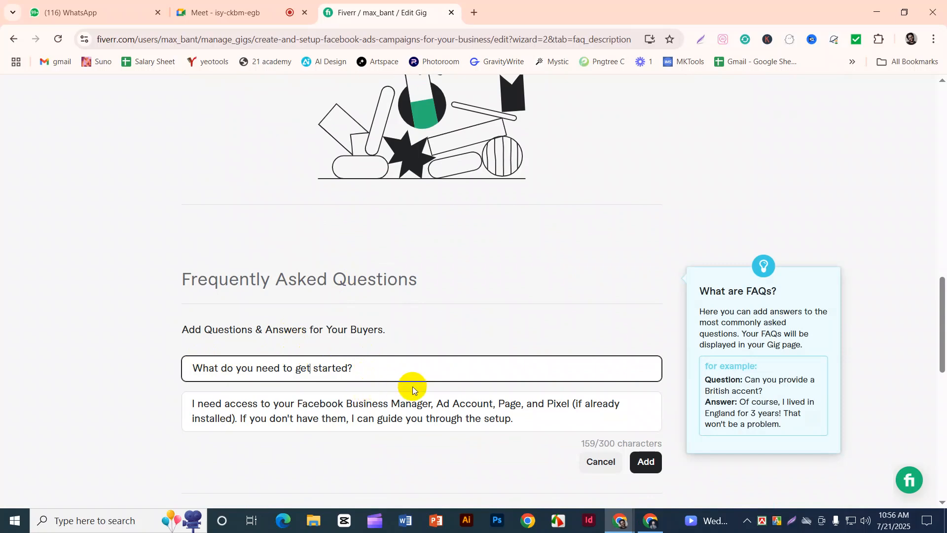
- Add the completed "What do you need to get started?" question and answer to the gig's FAQ list
left_click(518, 424)
left_click_drag(518, 424, 204, 404)
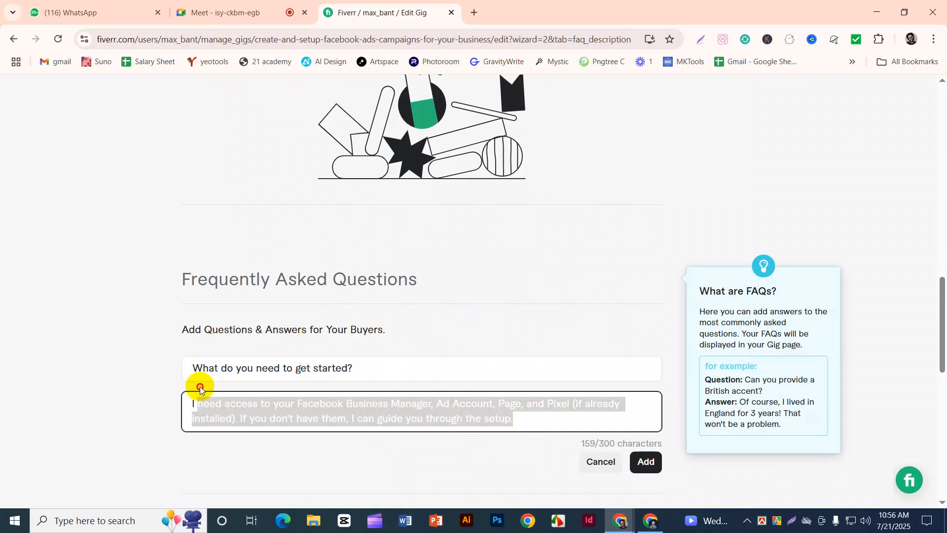
left_click(648, 469)
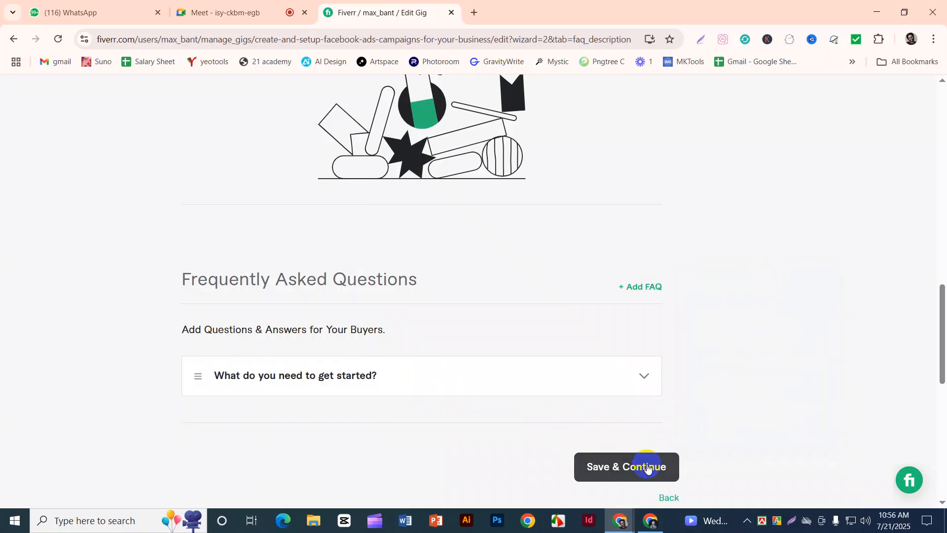
- Expand the saved "What do you need to get started?" FAQ entry to review its answer, and collapse it again
scroll(291, 353, "down", 1)
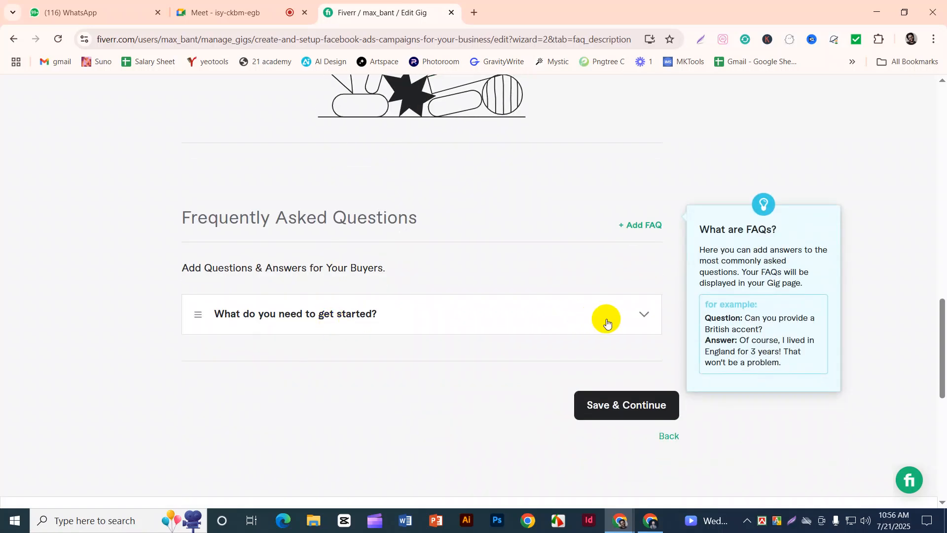
left_click(648, 318)
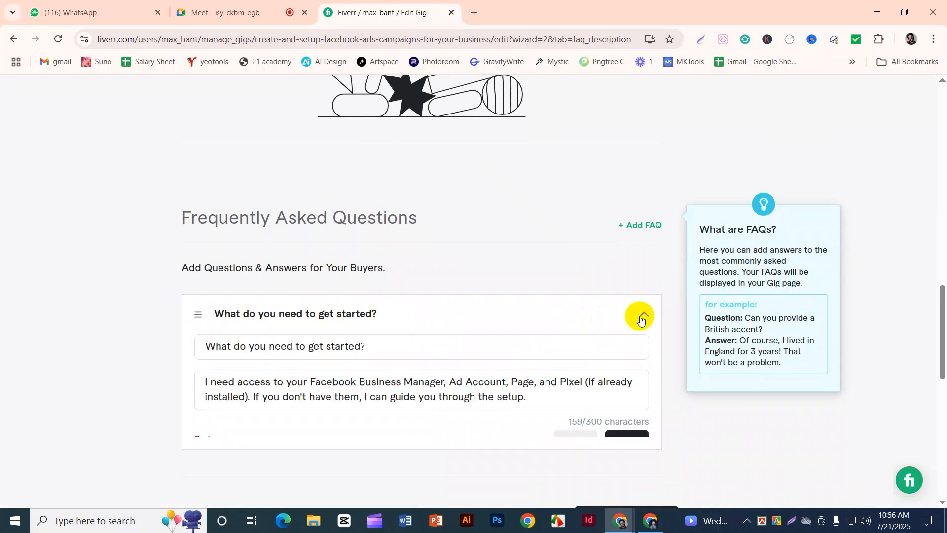
left_click(269, 389)
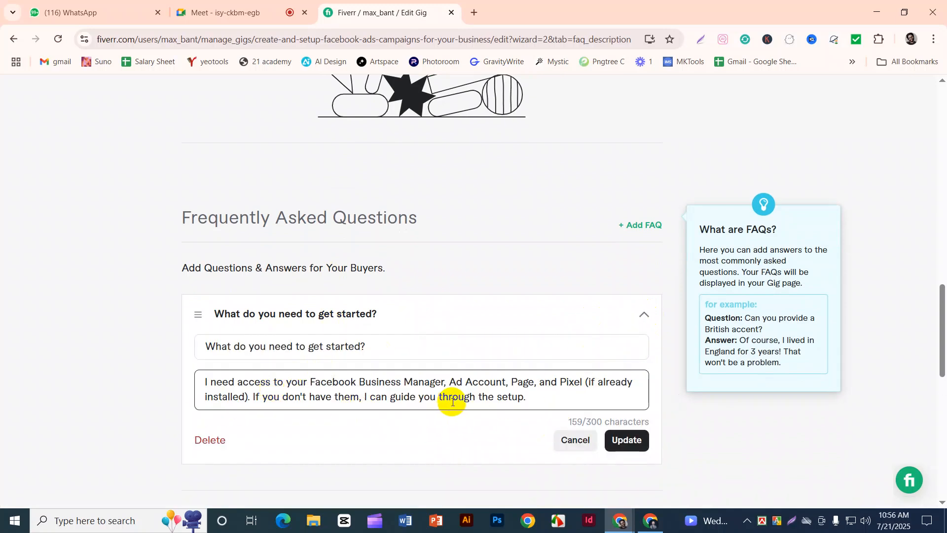
left_click(648, 316)
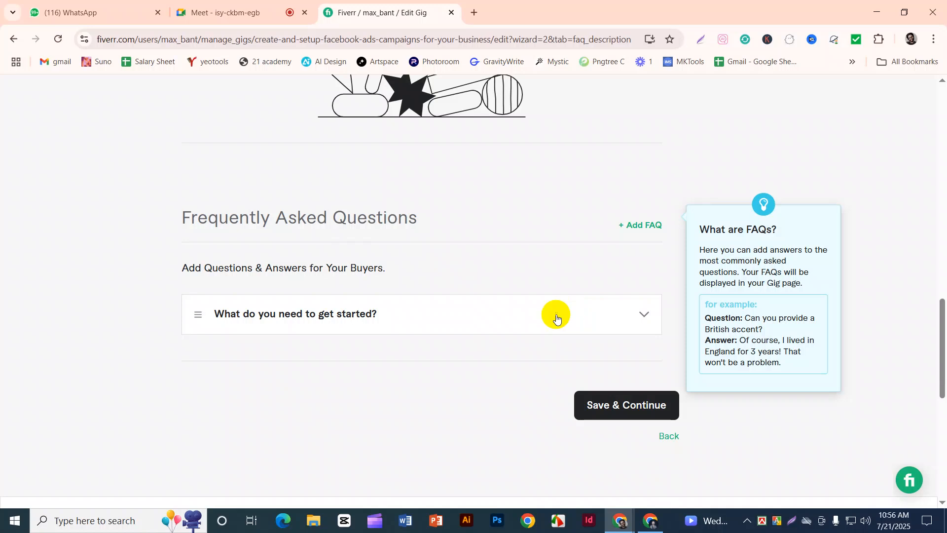
- Start a new FAQ entry and copy the question "Do you guarantee sales or results?" with its answer from the ChatGPT conversation
left_click(632, 228)
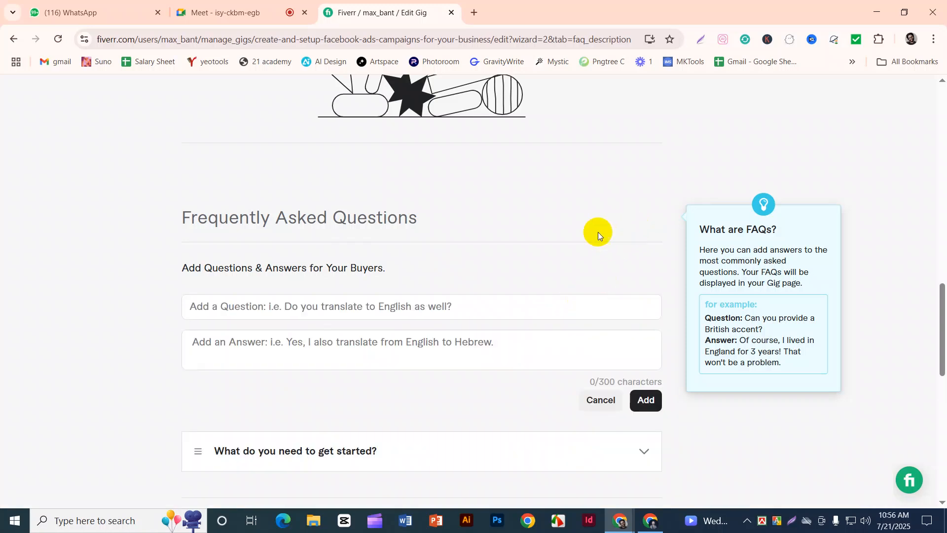
scroll(247, 296, "down", 3)
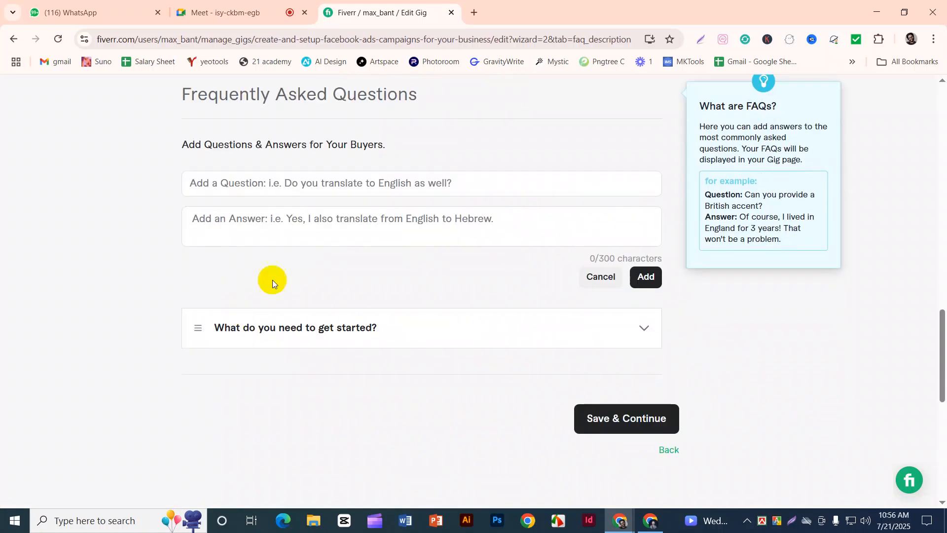
left_click(653, 522)
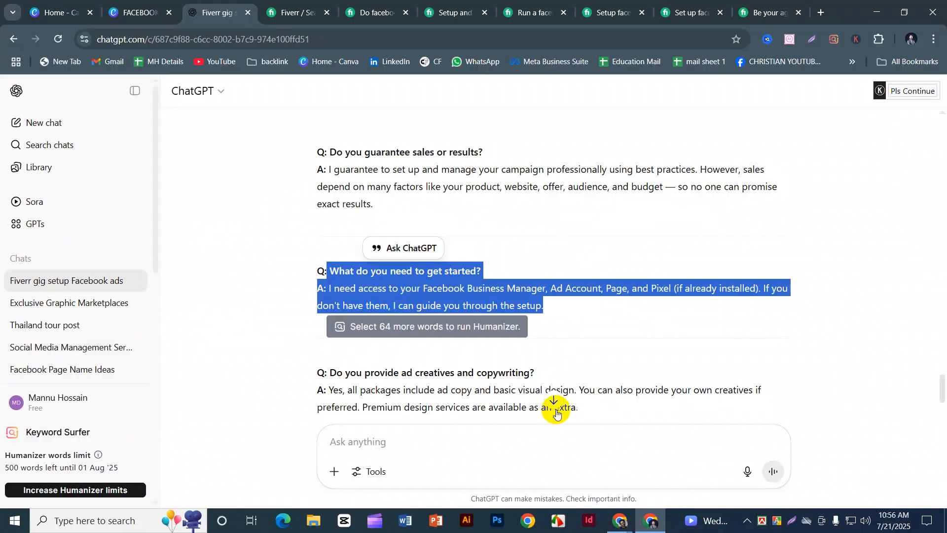
scroll(492, 353, "up", 3)
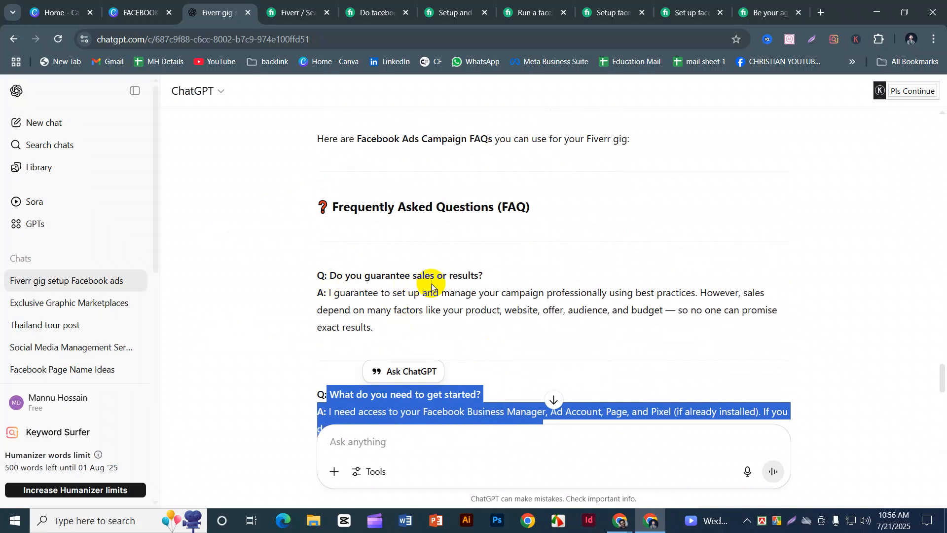
left_click_drag(376, 327, 328, 275)
key("ctrl+c")
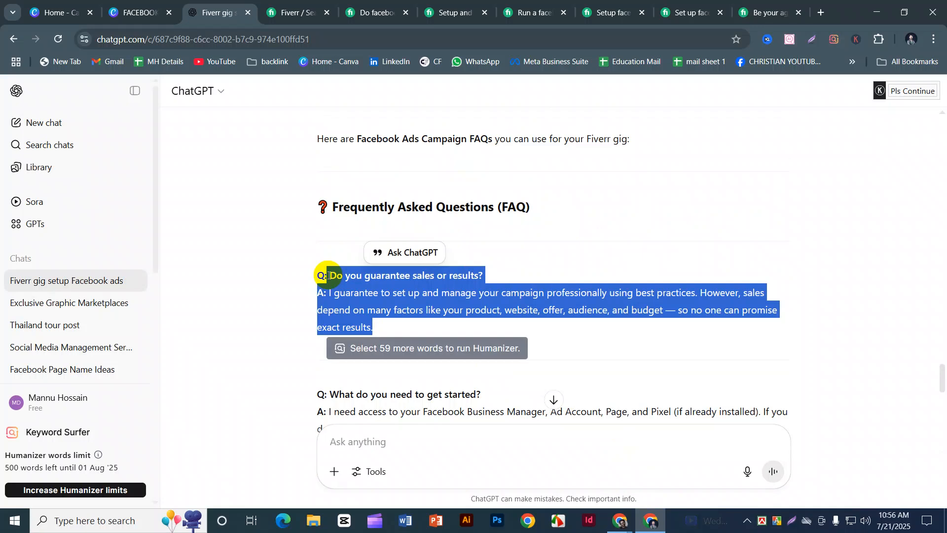
- Return to the Fiverr gig editor and paste the copied sales guarantee question and answer into the FAQ answer field
left_click(620, 520)
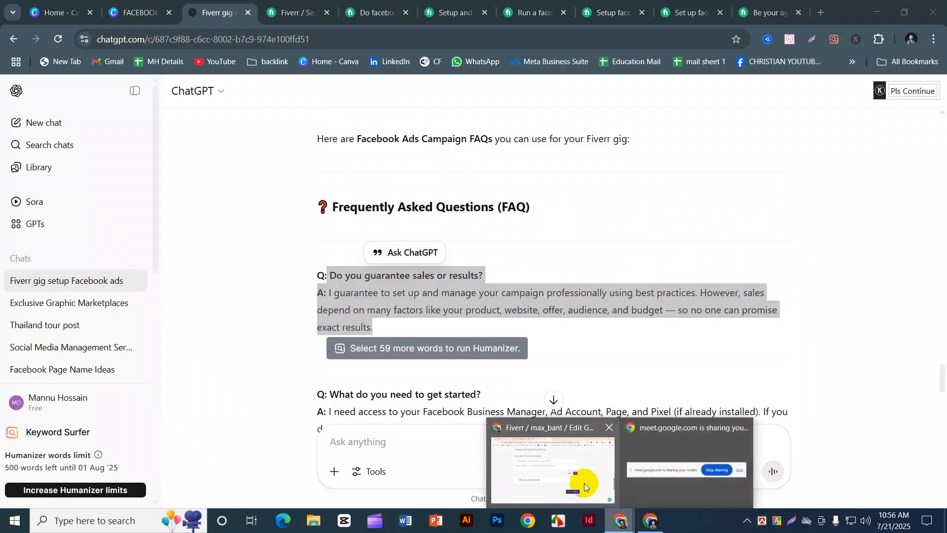
left_click(584, 483)
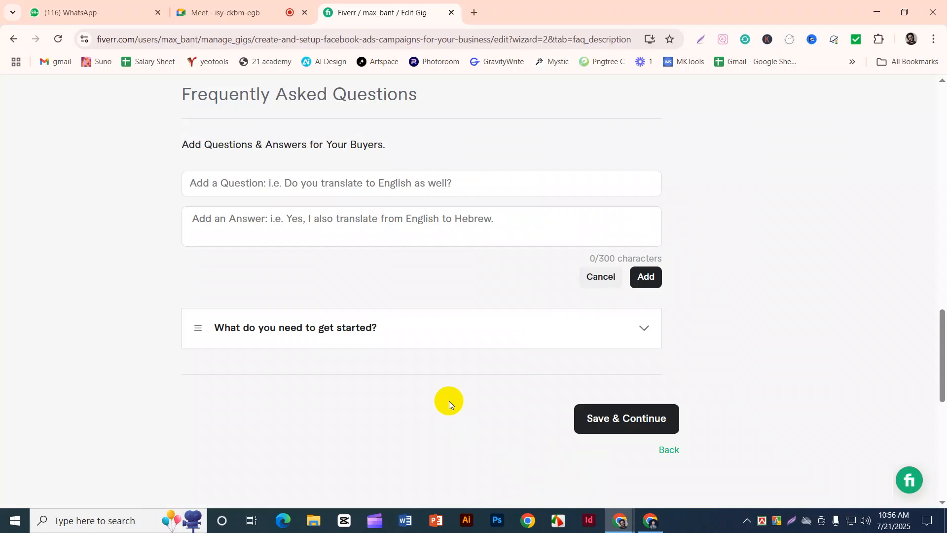
left_click(365, 219)
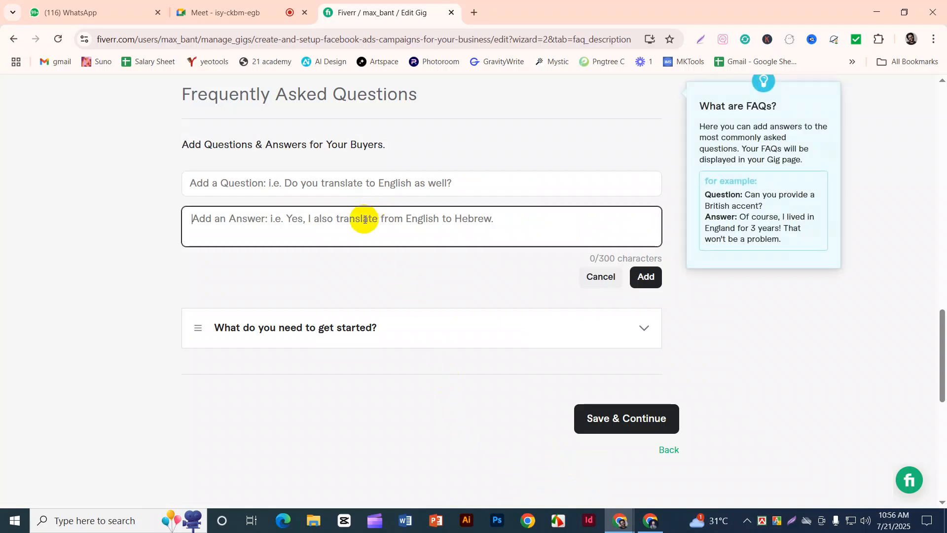
key("ctrl+v")
- Remove the question, the "A:" label and the empty line from the FAQ answer so it starts with "I guarantee"
left_click_drag(359, 219, 139, 220)
key("BackSpace")
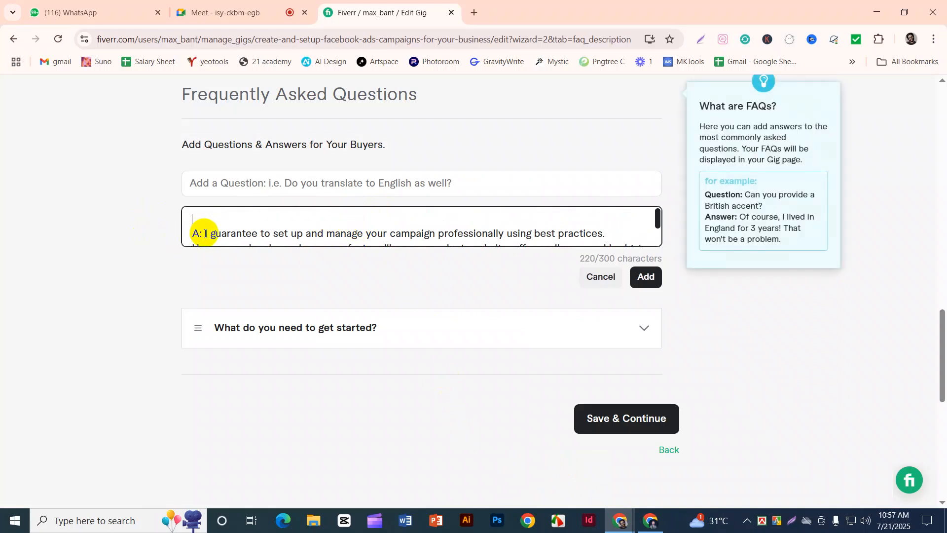
left_click_drag(204, 232, 179, 232)
key("BackSpace")
key("BackSpace")
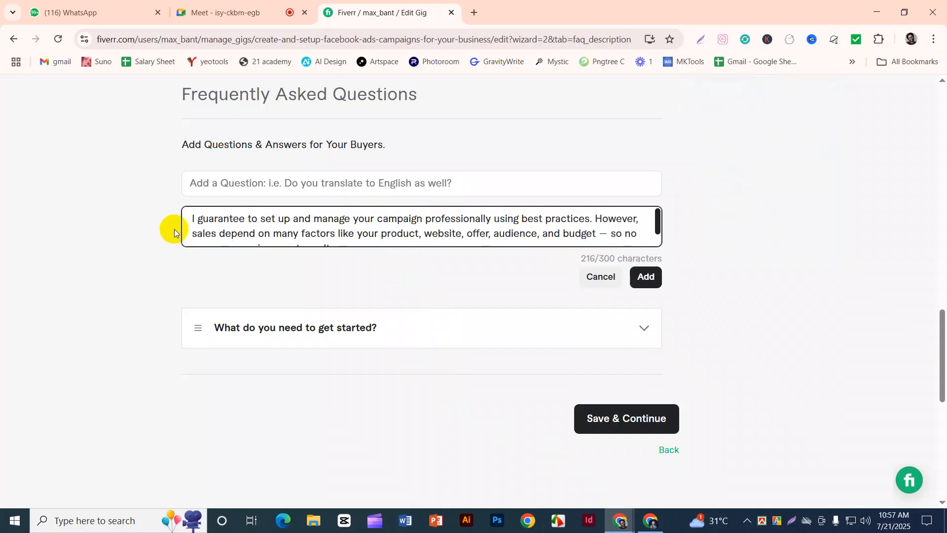
- Enter "Do you guarantee sales or results?" as the FAQ question and add the entry to the list
left_click(261, 185)
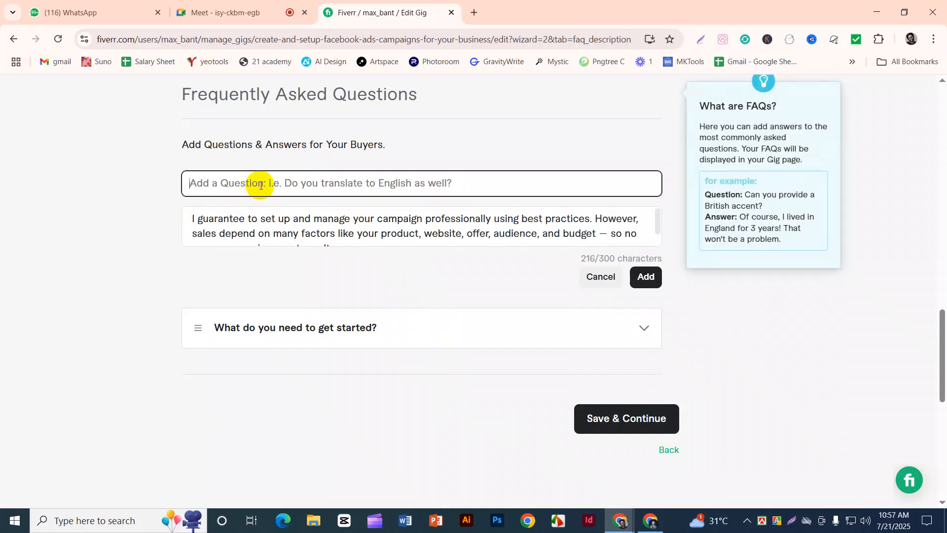
type("Do you guarantee sales or results?")
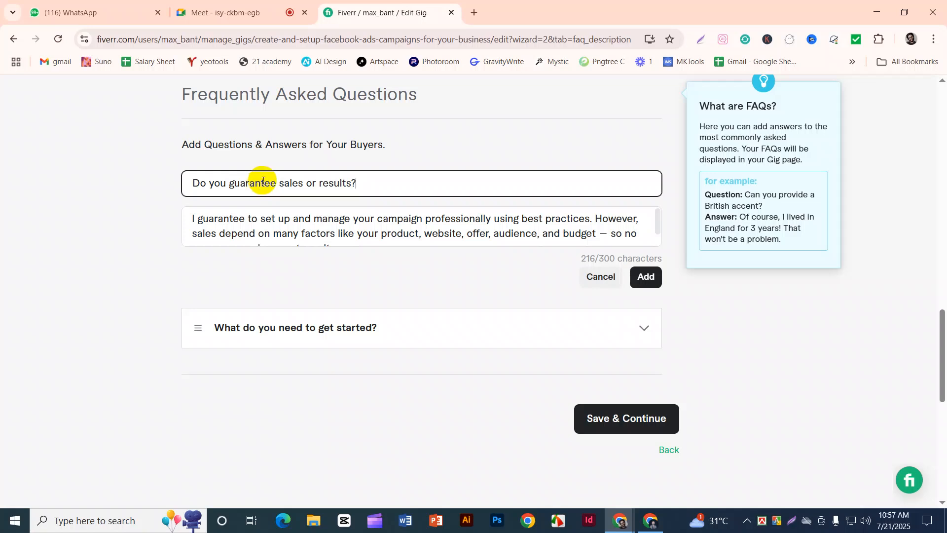
scroll(263, 180, "up", 1)
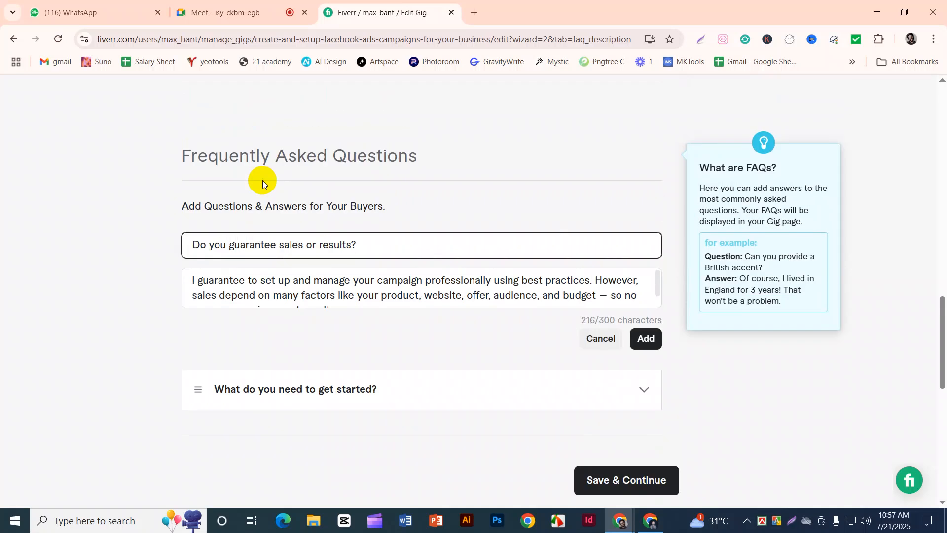
scroll(328, 163, "up", 3)
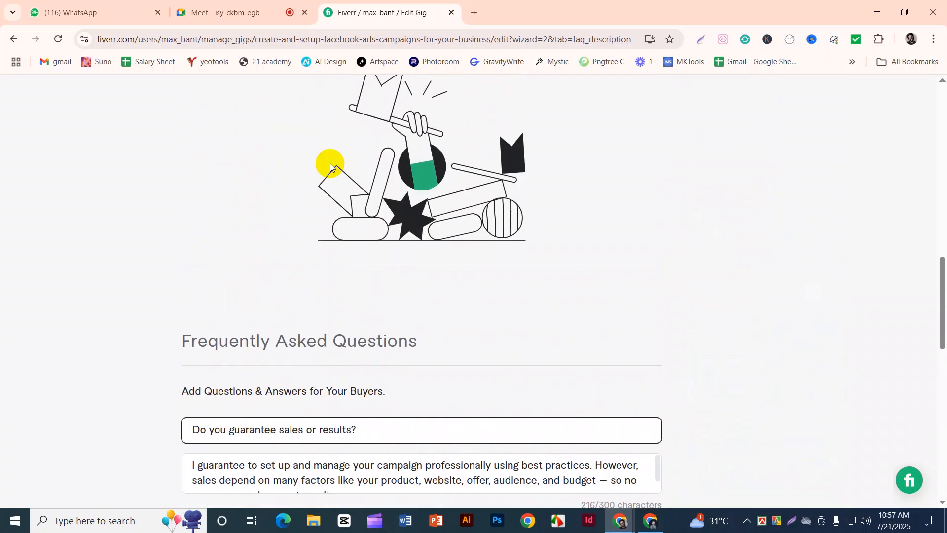
scroll(330, 167, "down", 4)
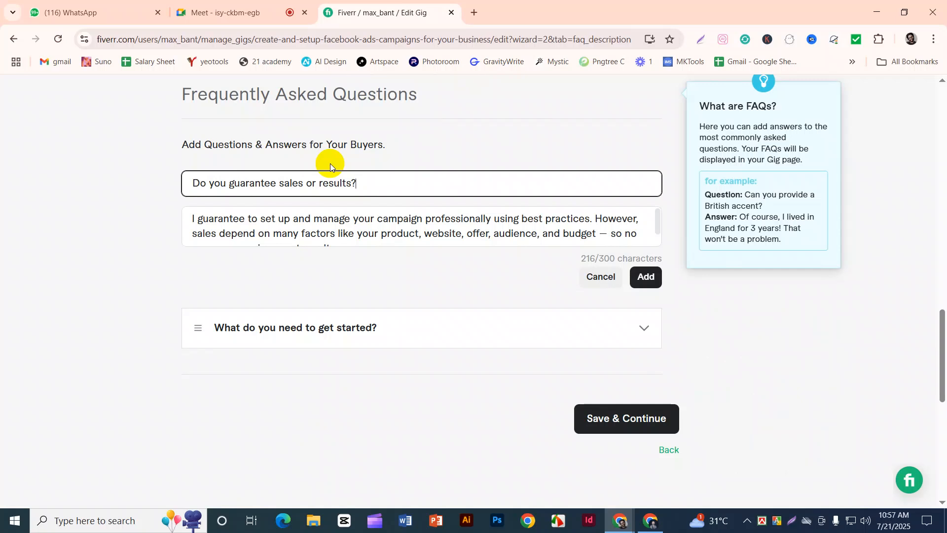
left_click(647, 277)
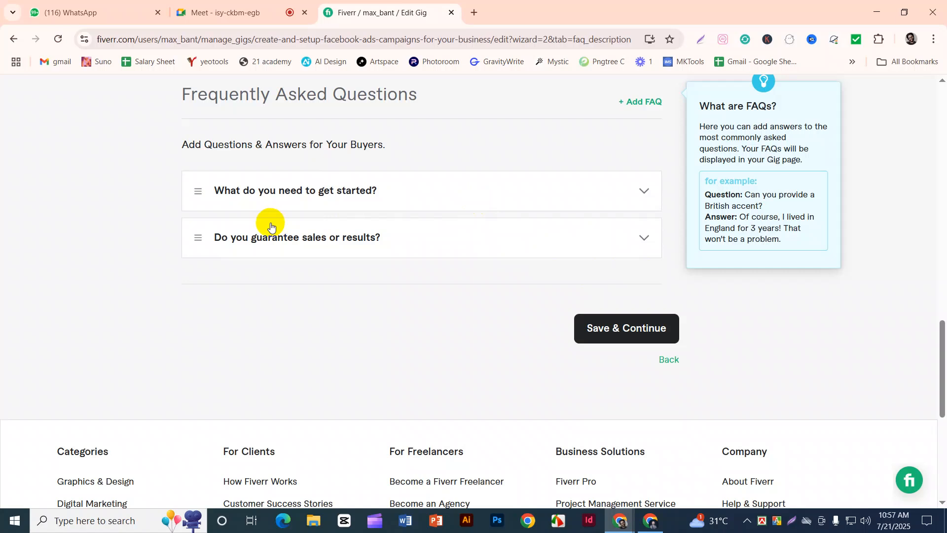
- Save the Description & FAQ stage and continue to the gig's Requirements stage
left_click(621, 331)
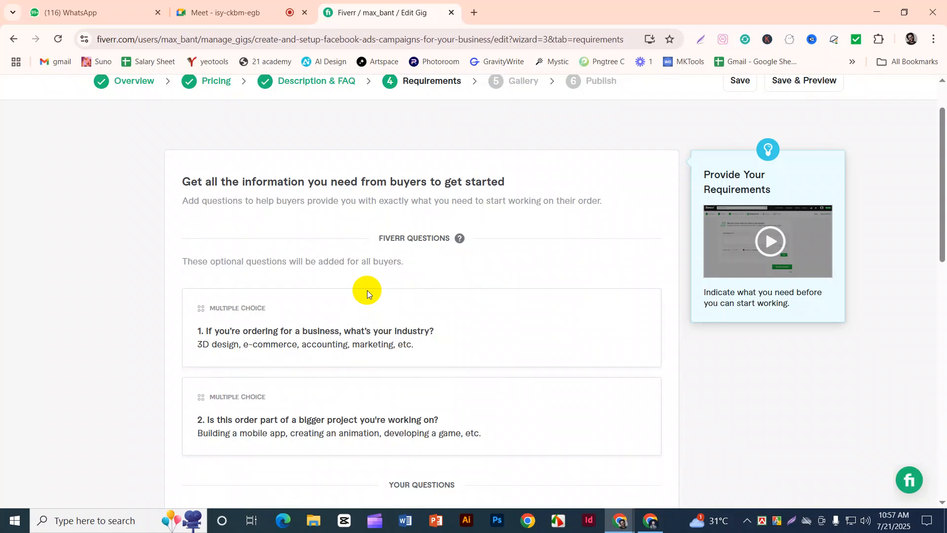
scroll(367, 292, "down", 4)
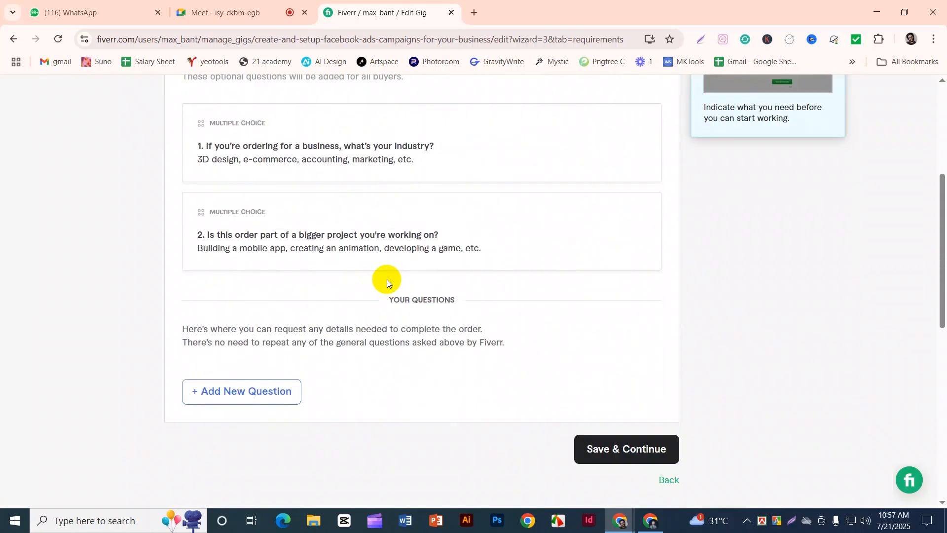
scroll(317, 277, "down", 1)
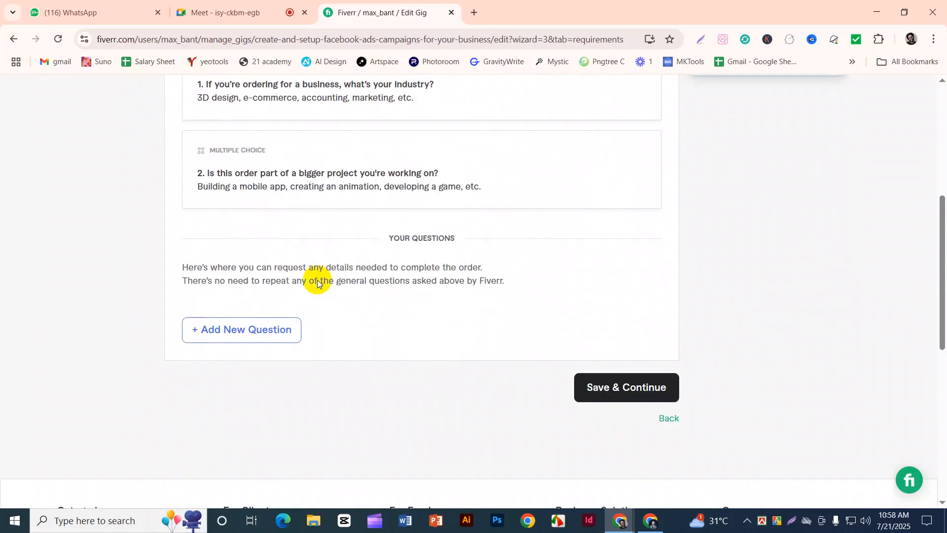
left_click(251, 329)
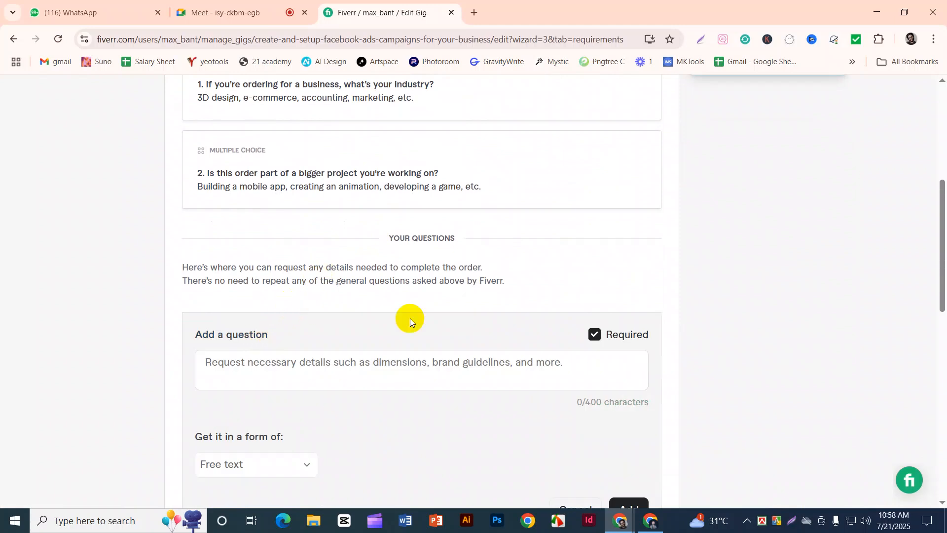
scroll(578, 381, "down", 1)
left_click(573, 448)
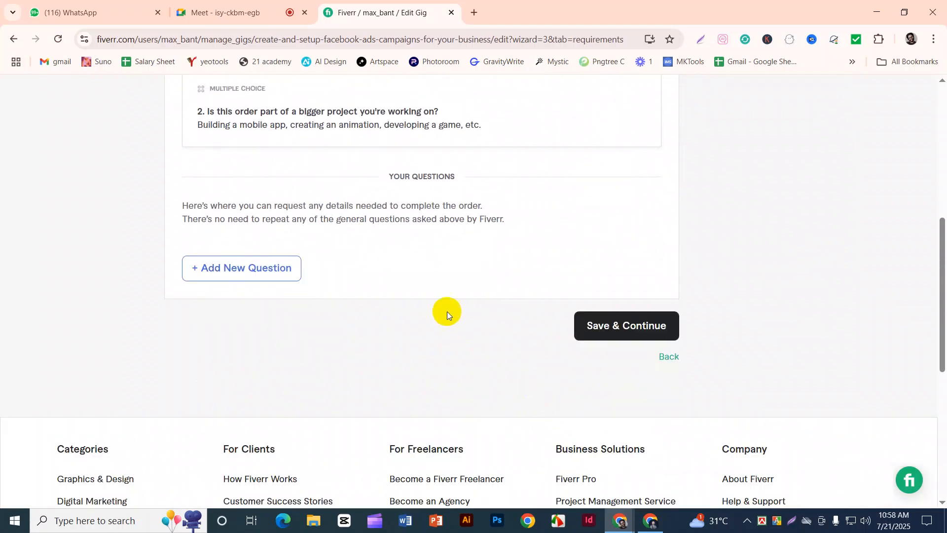
- Examine Fiverr's standard buyer questions and the section for custom questions on the Requirements page
scroll(447, 305, "up", 6)
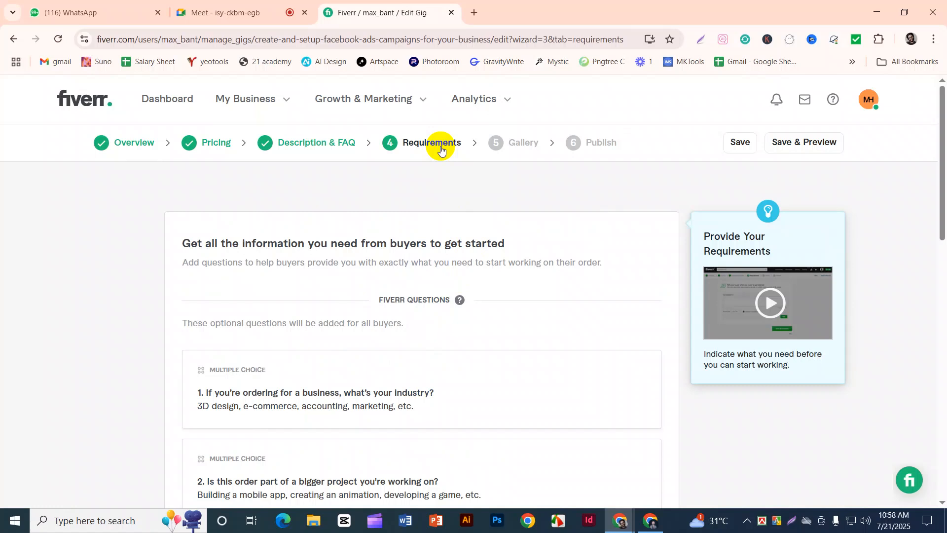
scroll(433, 222, "down", 2)
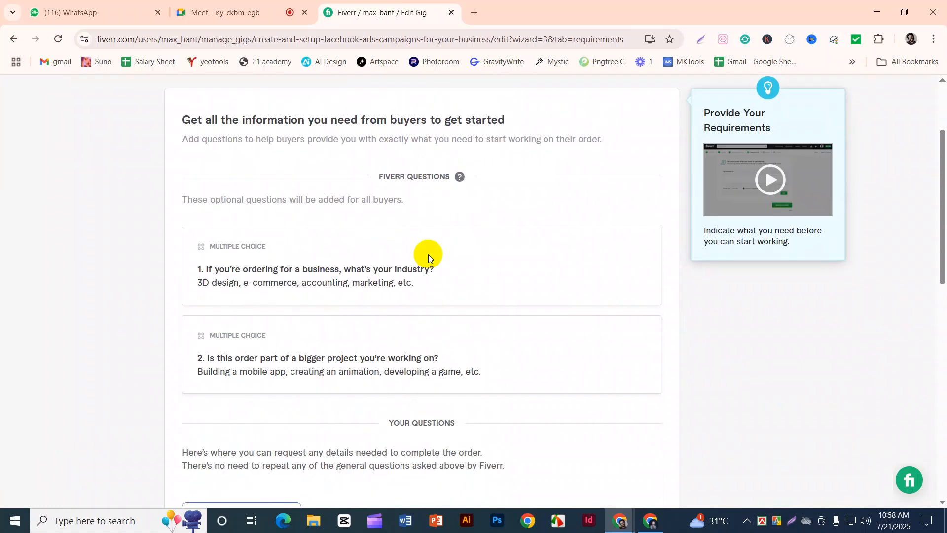
scroll(237, 242, "down", 1)
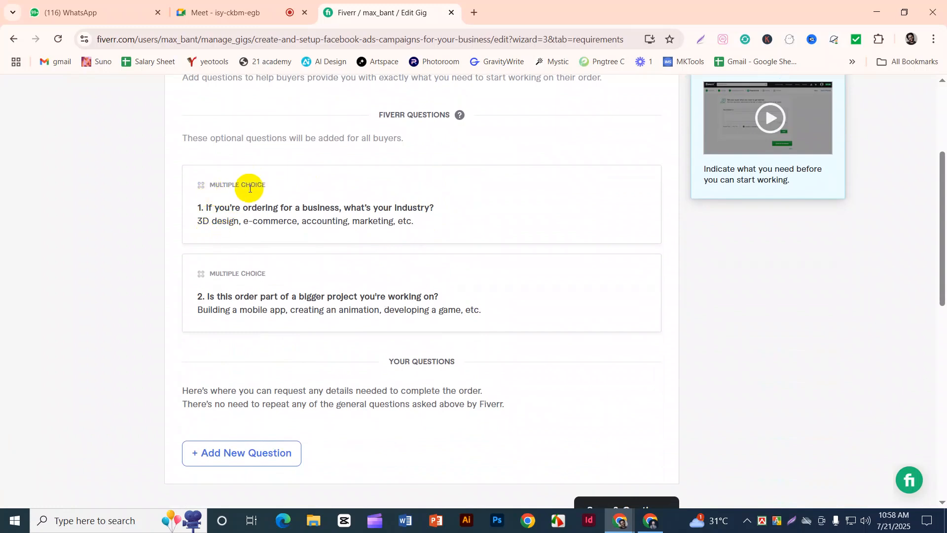
scroll(385, 284, "down", 2)
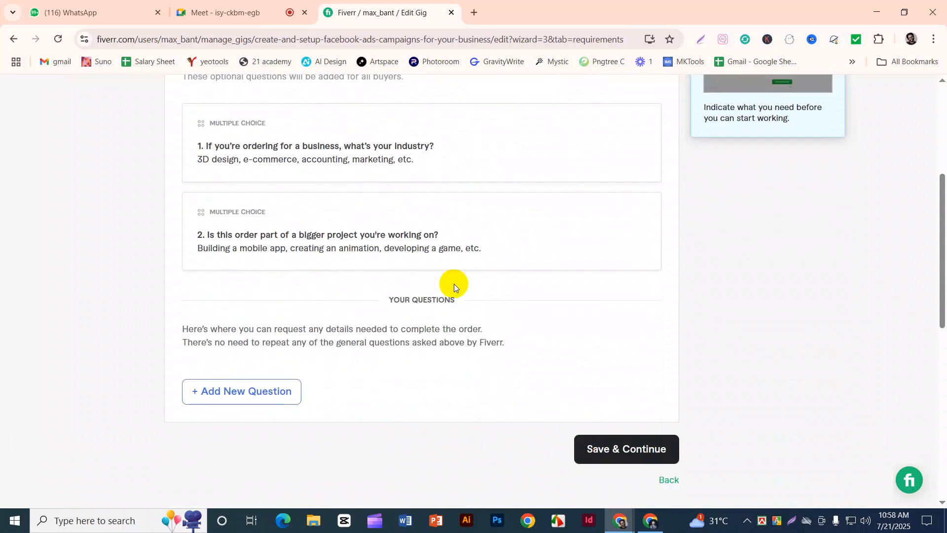
scroll(311, 222, "down", 1)
scroll(291, 212, "up", 2)
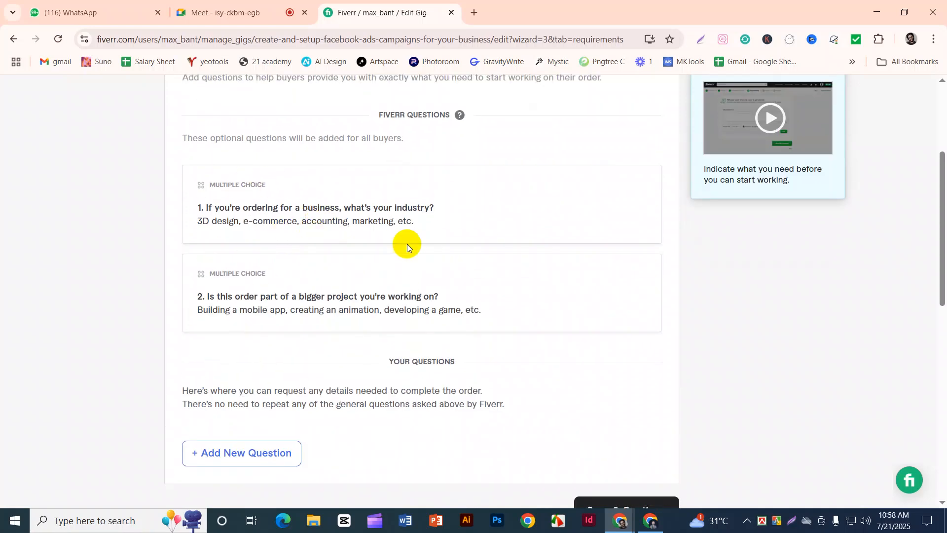
scroll(407, 244, "down", 2)
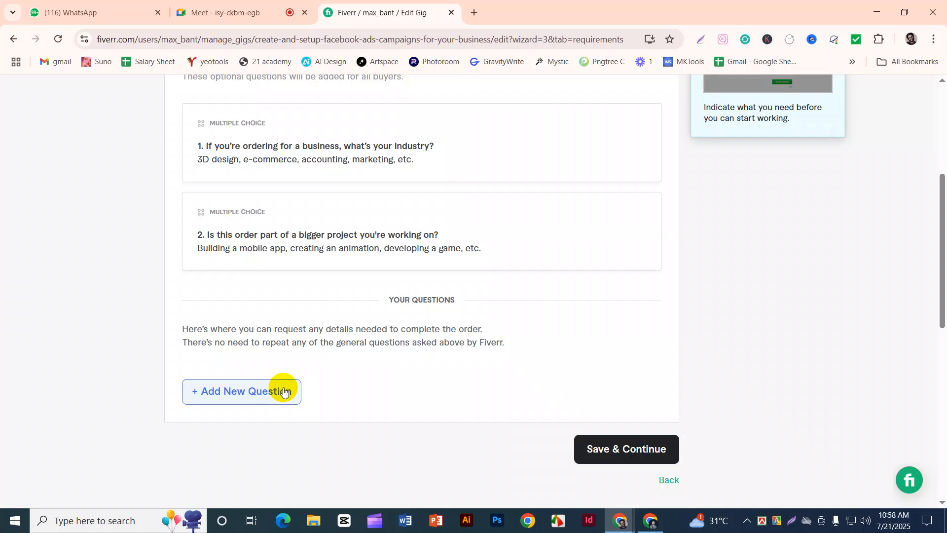
- Add a free-text question requesting business/page name, niche, website, campaign goal, target audience details, Facebook Ad Account access info, and ad creatives or promotional messages
left_click(235, 393)
scroll(320, 375, "down", 1)
left_click(343, 353)
scroll(344, 354, "down", 1)
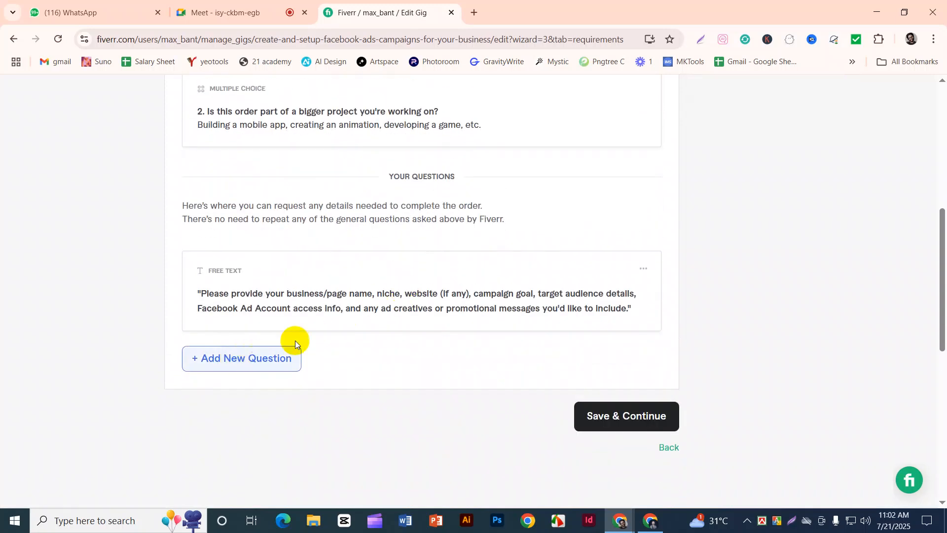
left_click(263, 359)
left_click(328, 313)
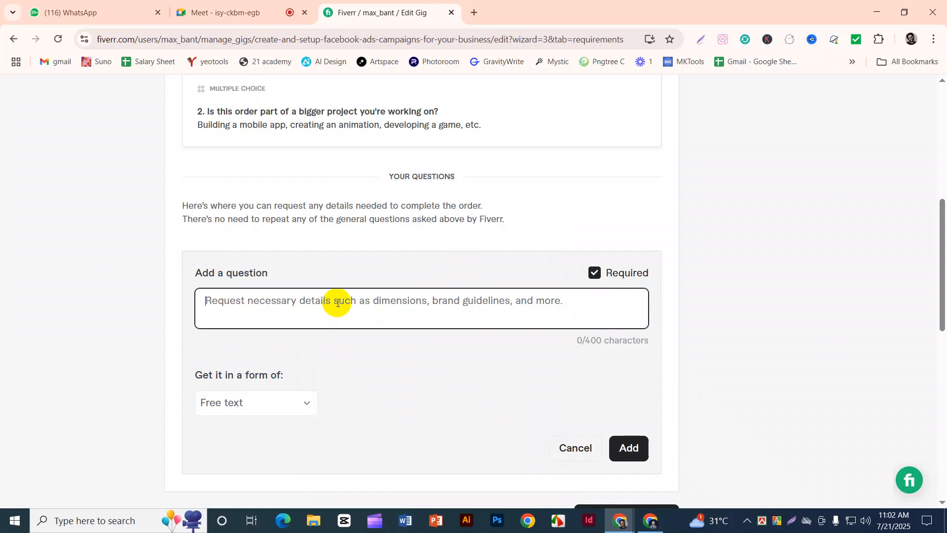
left_click(582, 449)
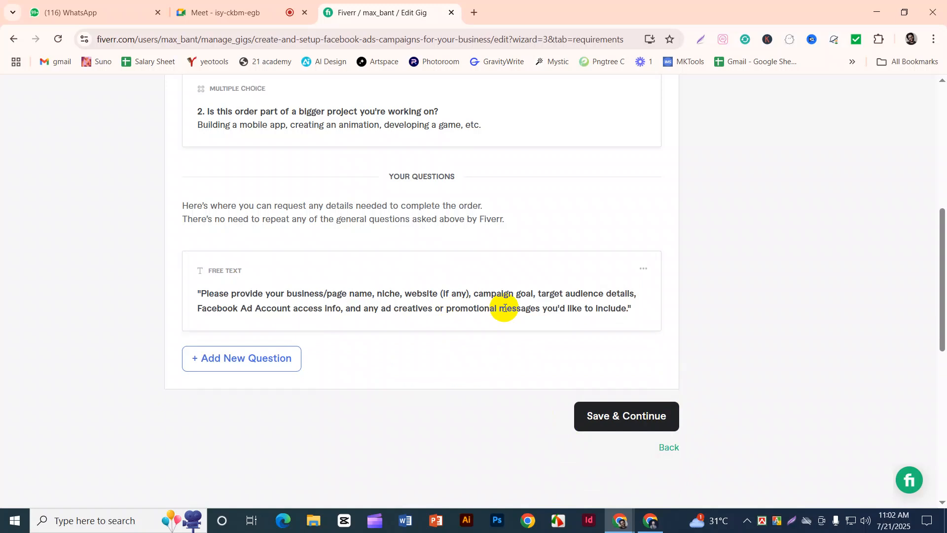
- Review the Requirements questions, save the stage and continue to the gig's Gallery stage
scroll(504, 307, "up", 7)
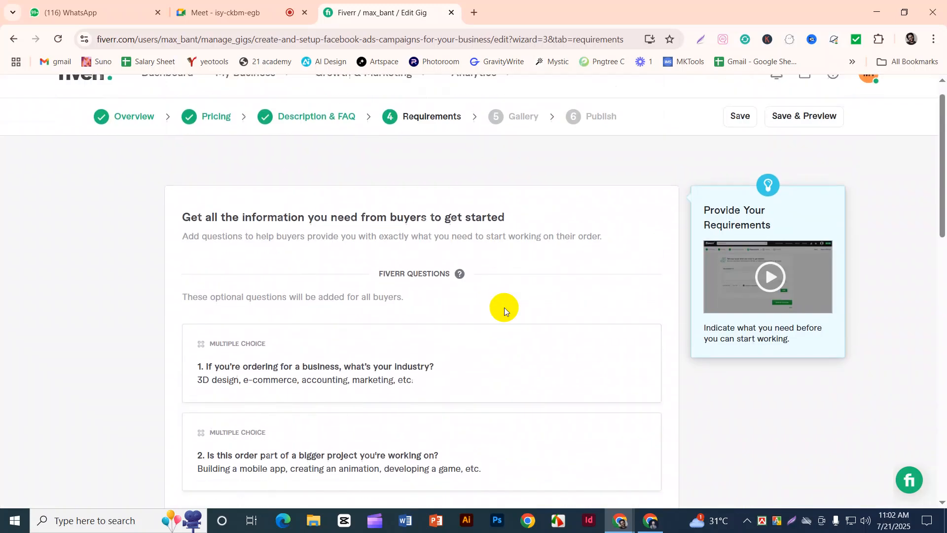
scroll(504, 307, "down", 10)
left_click(615, 302)
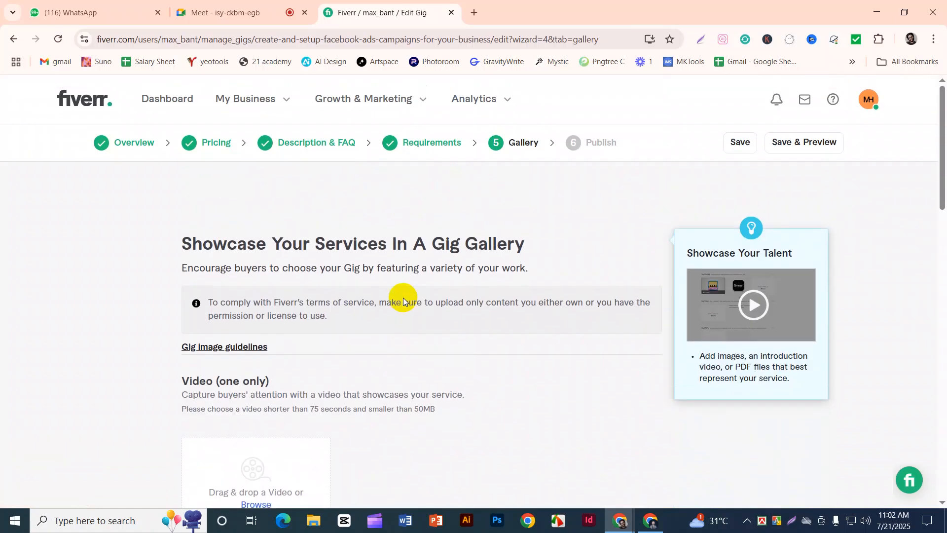
- Examine the Gallery page's introduction and the video upload section with its length and file size limits
scroll(404, 299, "down", 3)
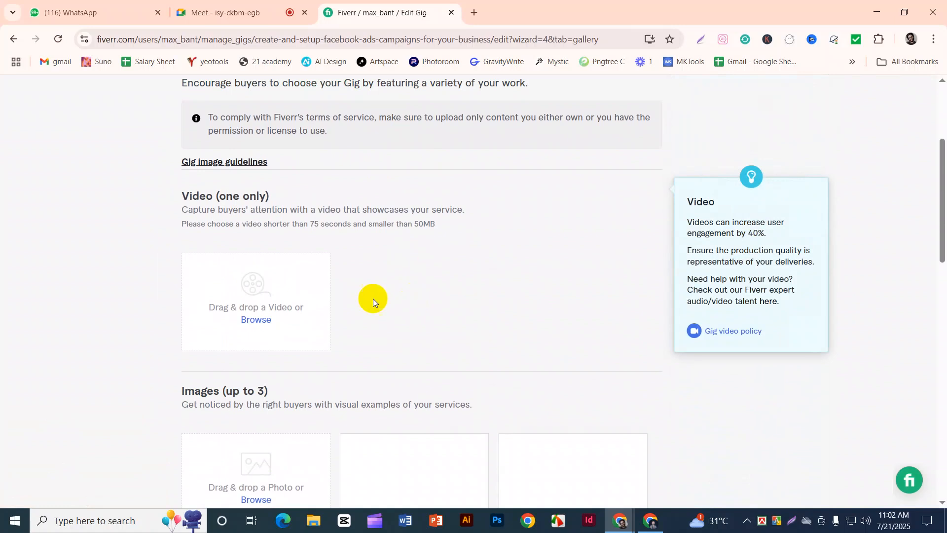
scroll(341, 295, "up", 1)
scroll(345, 292, "up", 1)
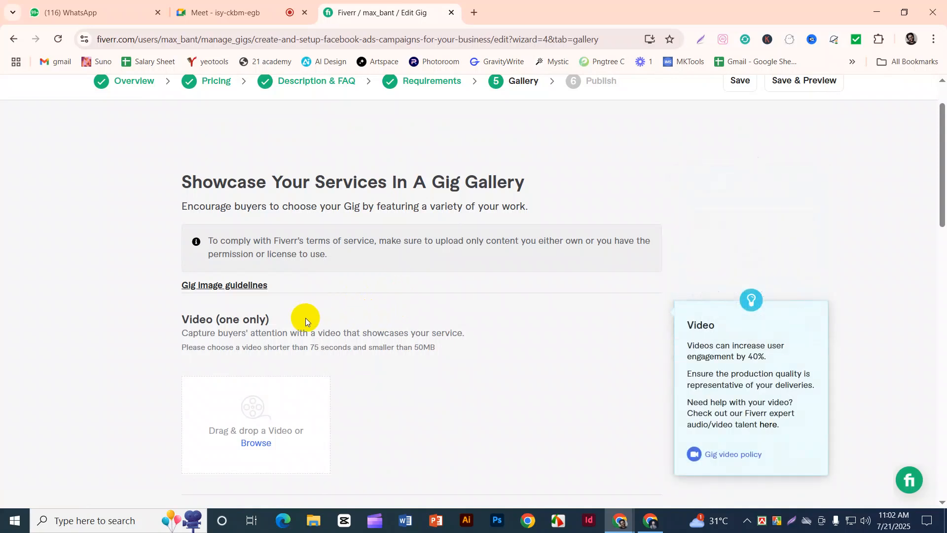
scroll(306, 318, "down", 2)
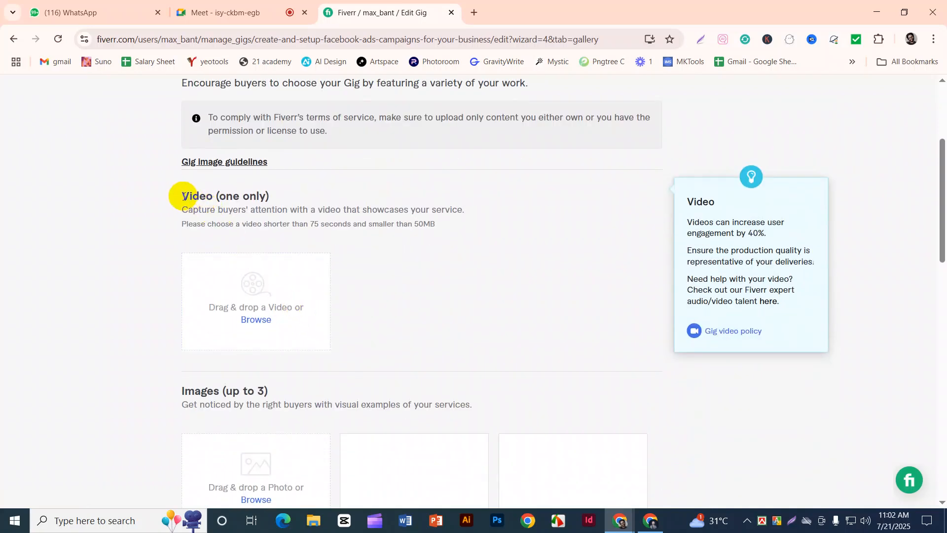
left_click_drag(173, 194, 302, 191)
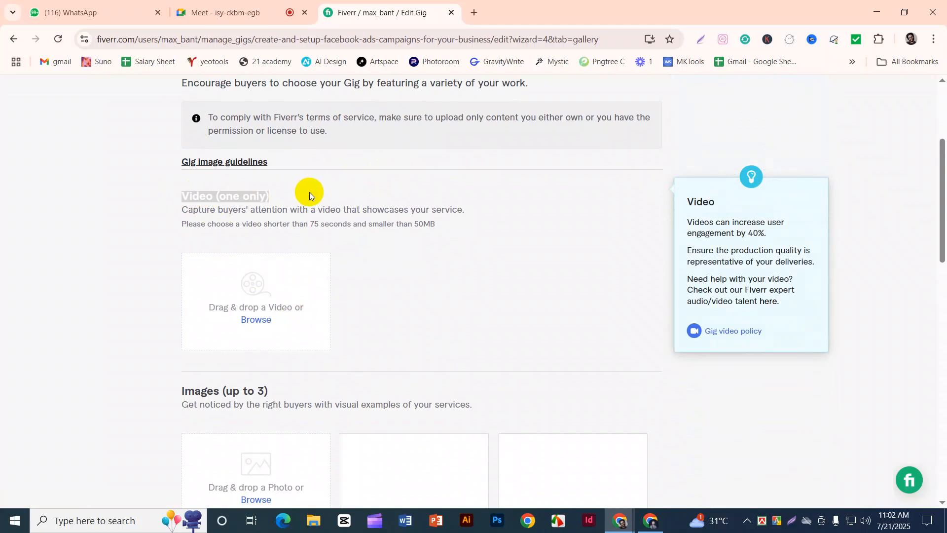
scroll(390, 246, "down", 2)
scroll(392, 248, "up", 3)
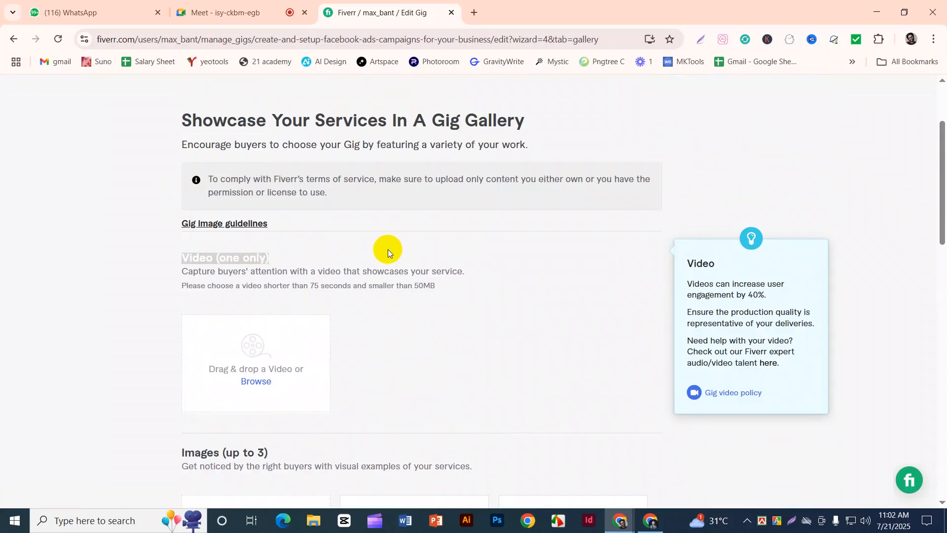
left_click(387, 249)
left_click_drag(186, 256, 366, 253)
- Examine the image and document upload sections of the Gallery, including allowed file counts, image guidelines and document format
scroll(403, 294, "down", 2)
left_click_drag(167, 324, 285, 318)
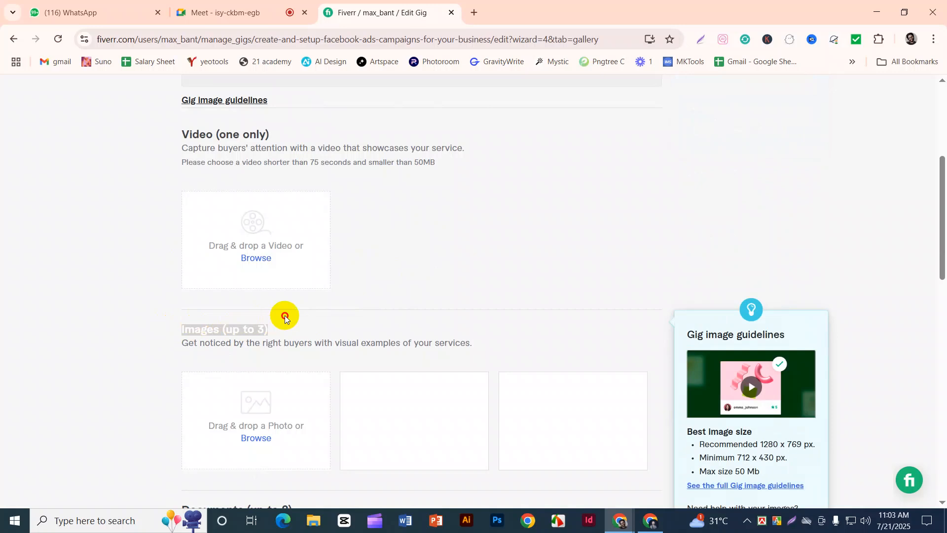
left_click_drag(170, 132, 287, 133)
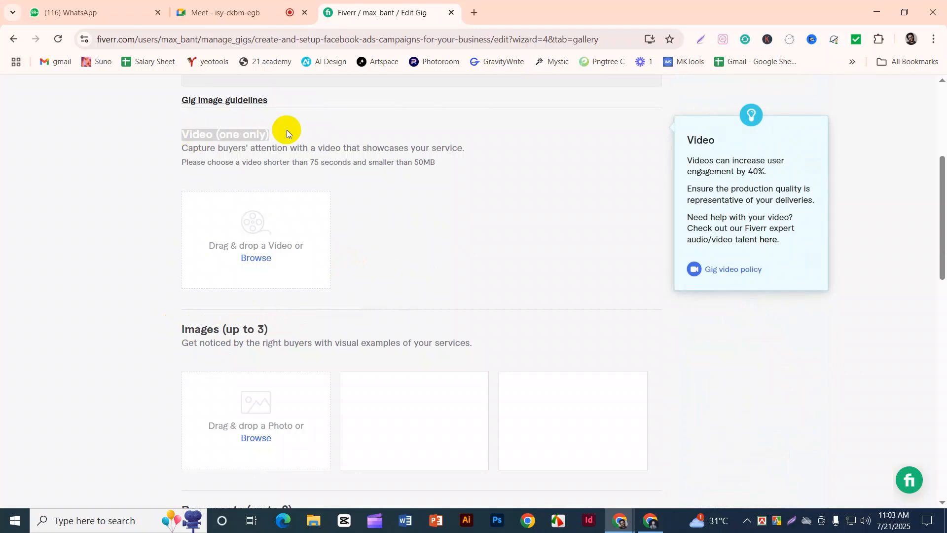
scroll(201, 286, "down", 1)
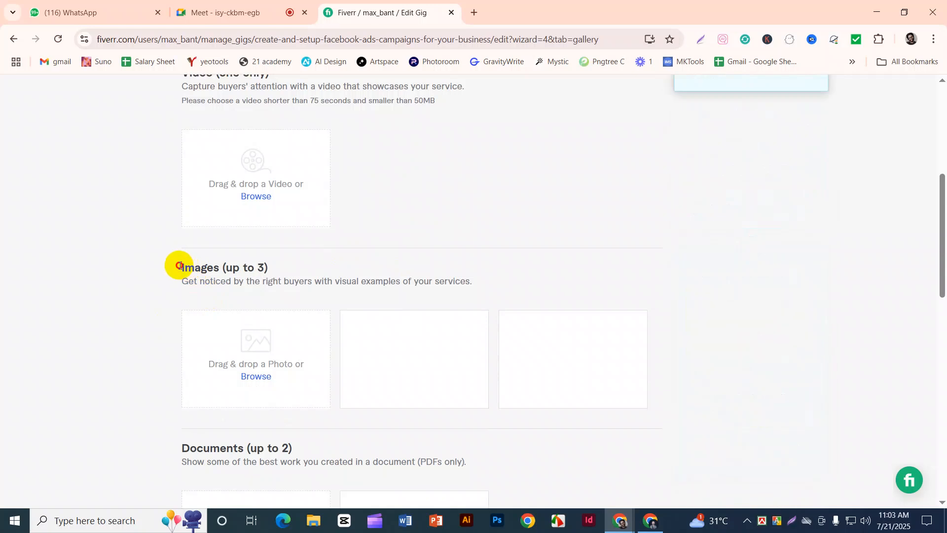
left_click_drag(178, 264, 317, 251)
scroll(235, 315, "down", 2)
left_click_drag(178, 324, 299, 328)
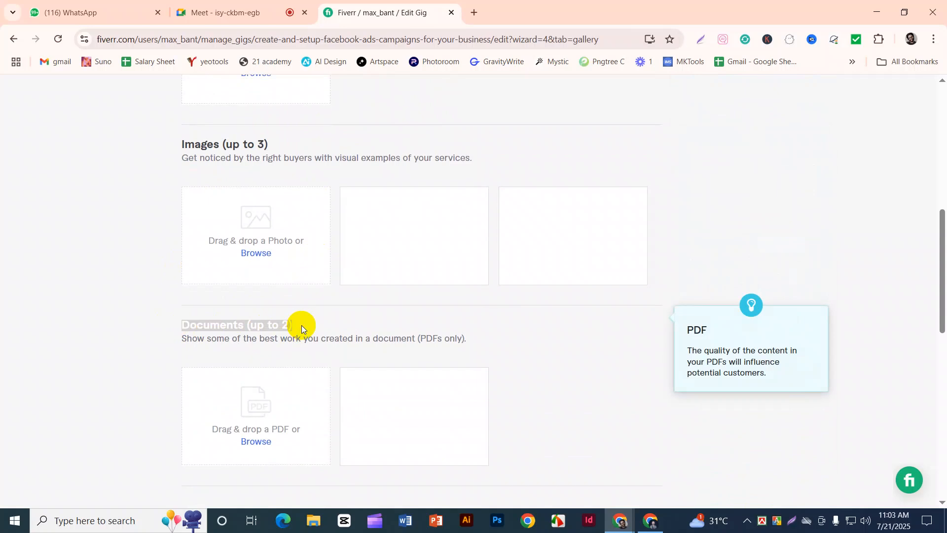
scroll(292, 329, "down", 1)
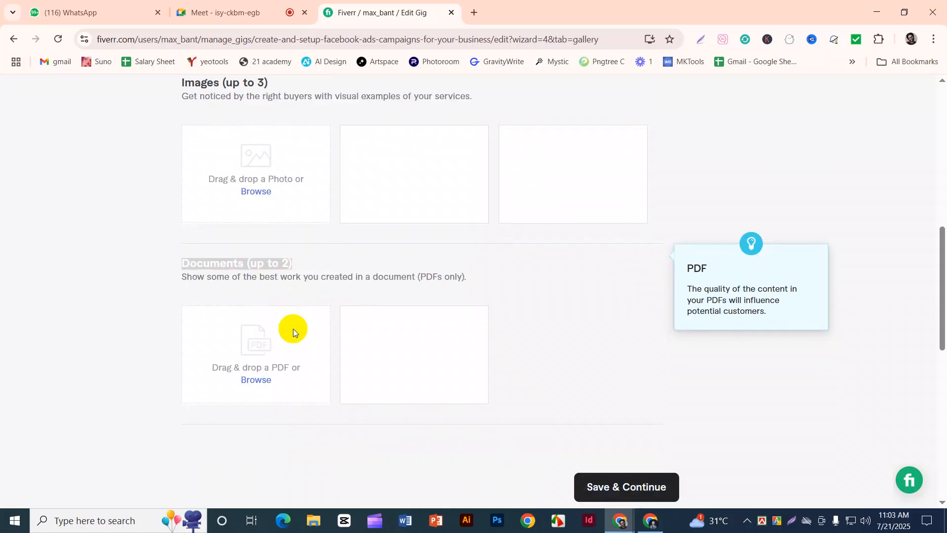
left_click(195, 267)
left_click_drag(194, 266, 472, 275)
left_click(419, 274)
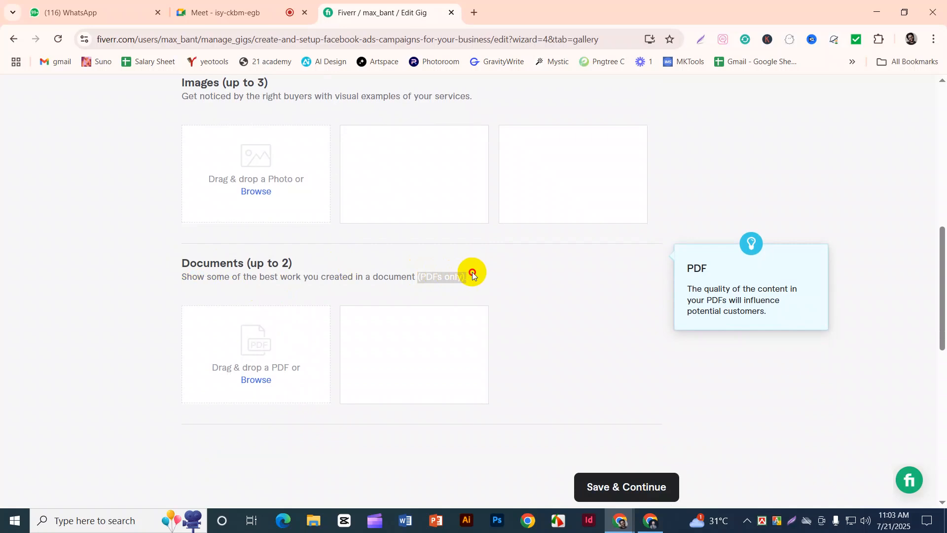
scroll(463, 271, "up", 8)
scroll(464, 271, "down", 4)
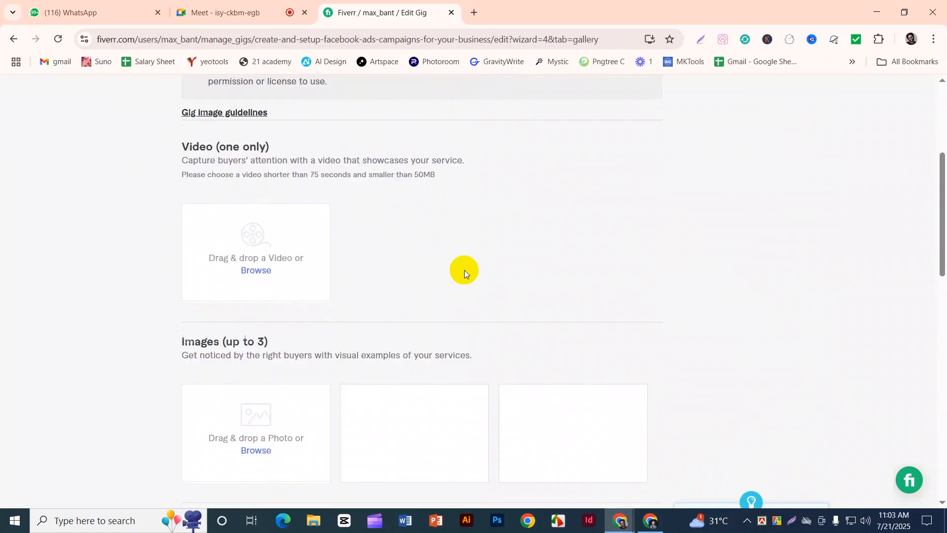
scroll(330, 313, "down", 1)
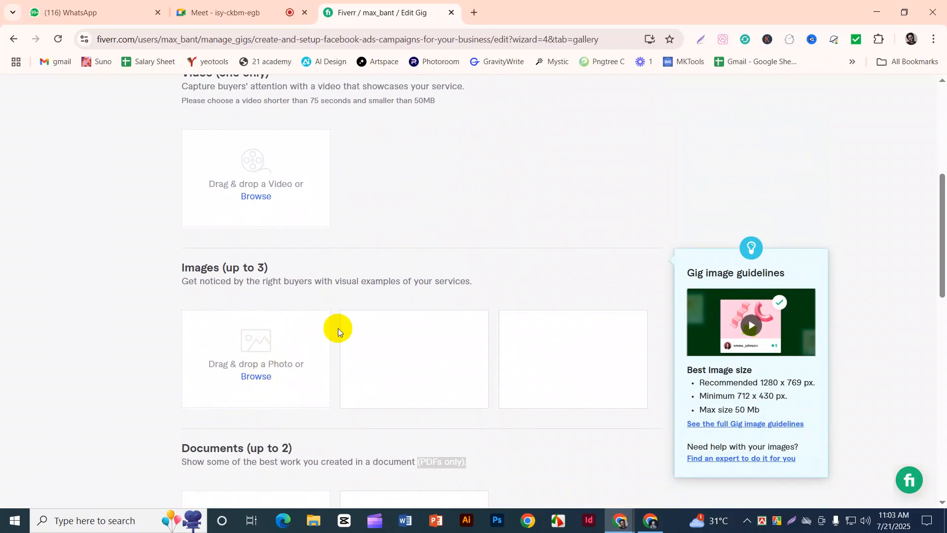
scroll(338, 328, "up", 4)
scroll(191, 256, "down", 5)
scroll(191, 256, "down", 3)
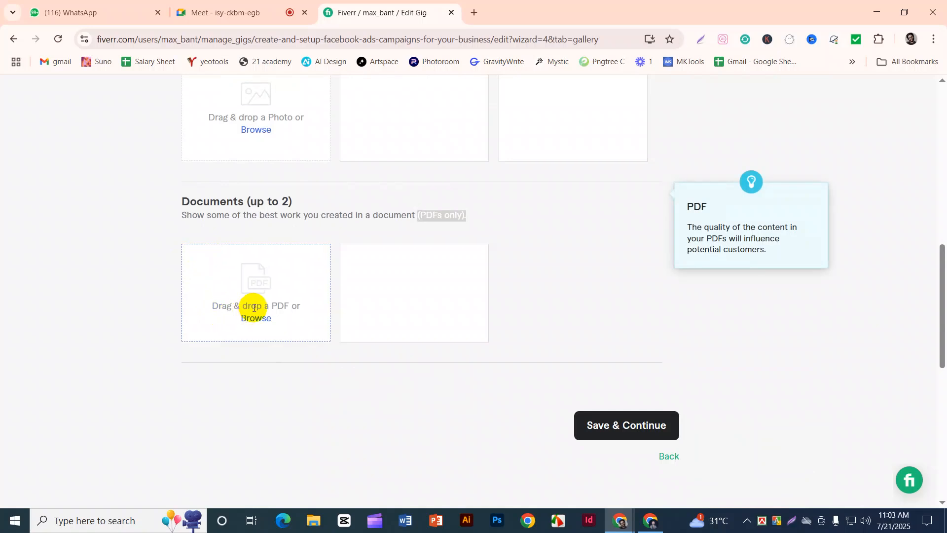
scroll(259, 295, "up", 5)
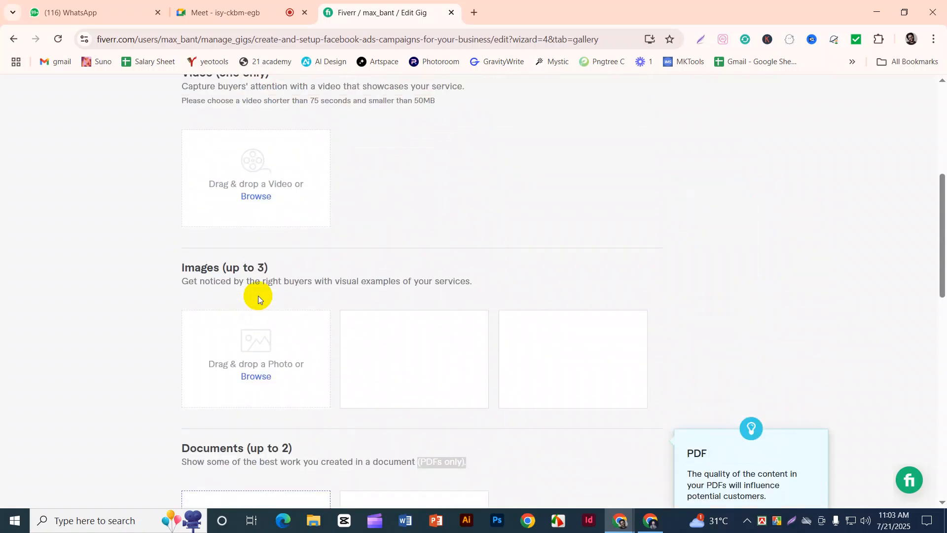